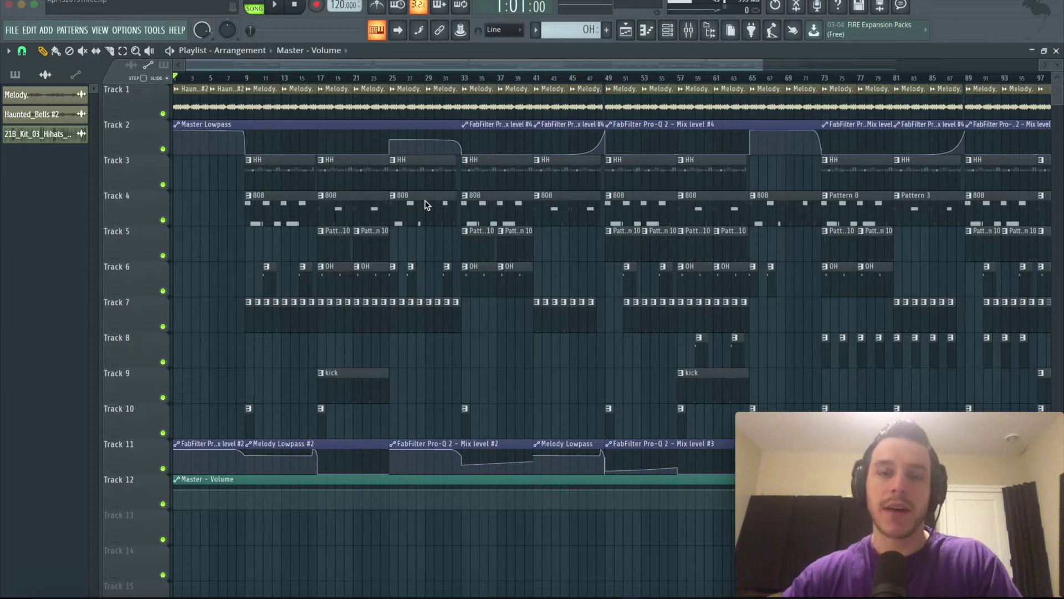
Drag across the playlist timeline ruler to select bars 1–25 of the arrangement.
{"action": "left_click_drag", "start_coordinate": [176, 78], "coordinate": [392, 91]}
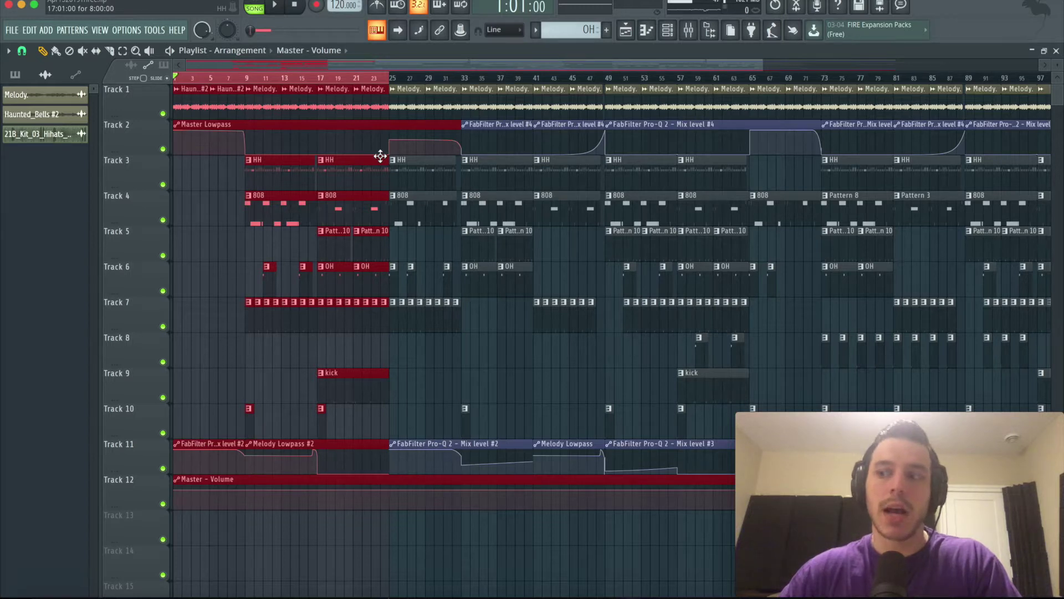
Play the selected bars 1–25 of the song, then stop playback.
{"action": "key", "text": "space"}
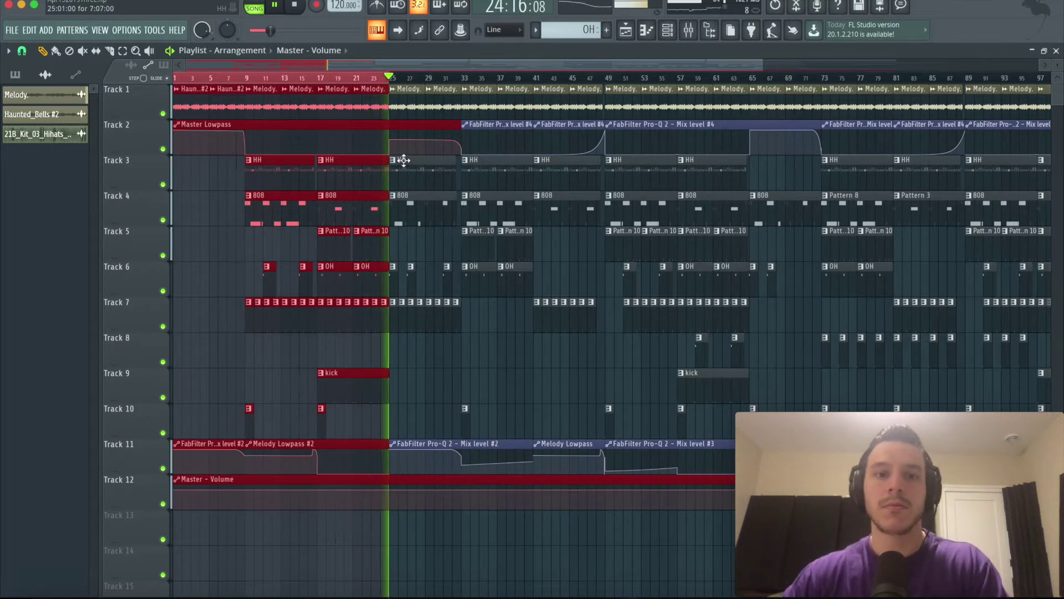
{"action": "key", "text": "space"}
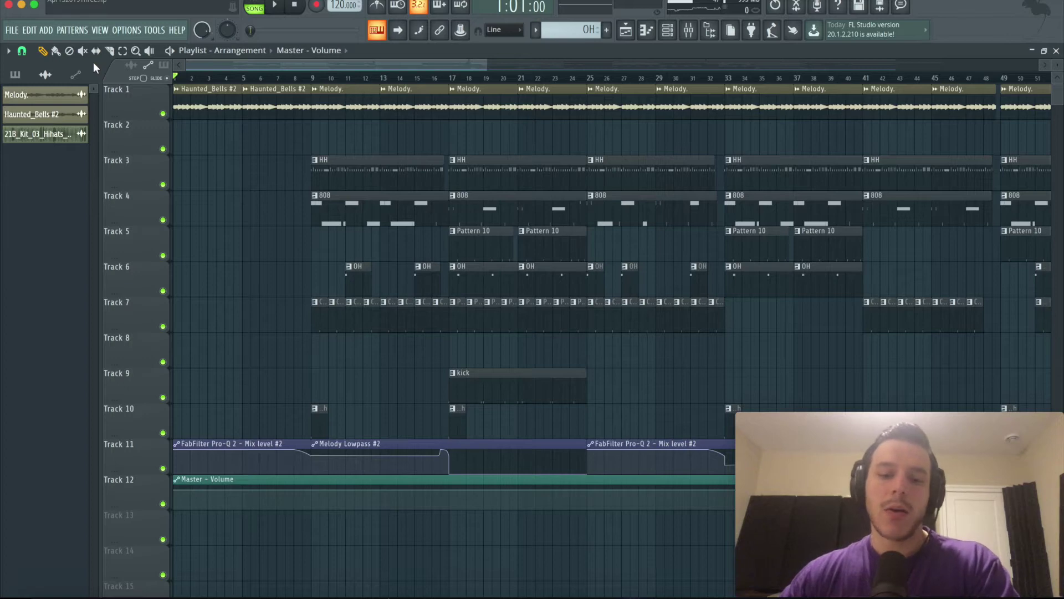
On the Melody insert, set the high-cut Pro-Q 2 band to about 1967 Hz, Q 0.622.
{"action": "key", "text": "F9"}
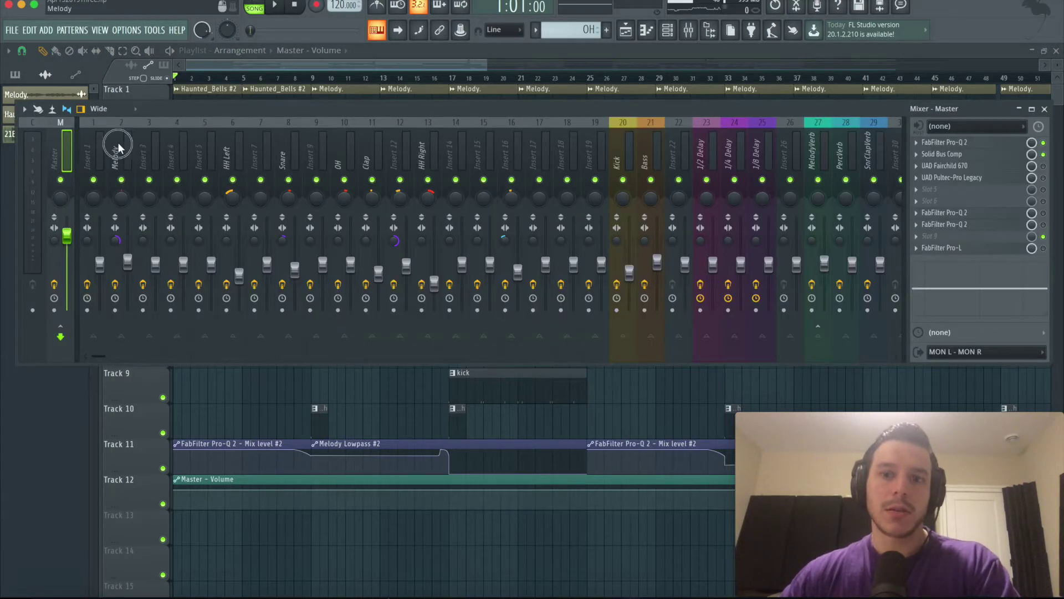
{"action": "left_click", "coordinate": [118, 145]}
{"action": "left_click", "coordinate": [946, 155]}
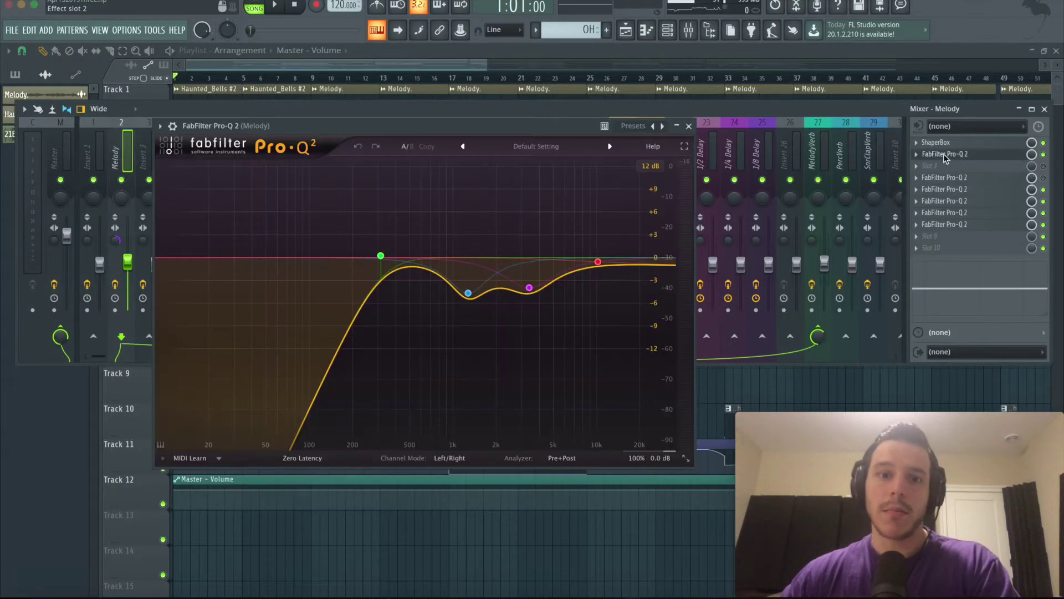
{"action": "left_click", "coordinate": [688, 126]}
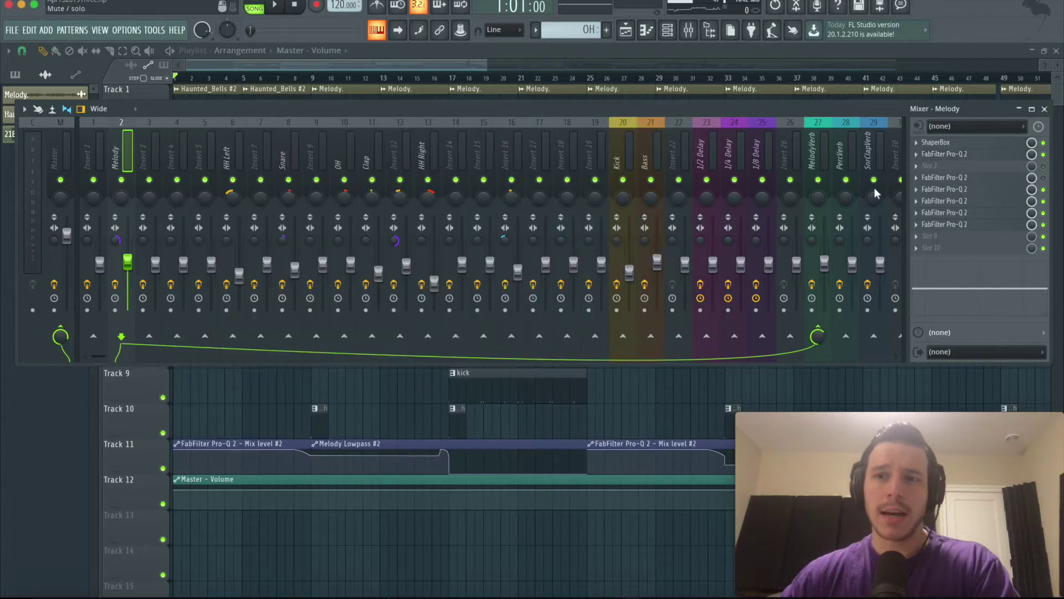
{"action": "left_click", "coordinate": [967, 196]}
{"action": "left_click", "coordinate": [946, 224]}
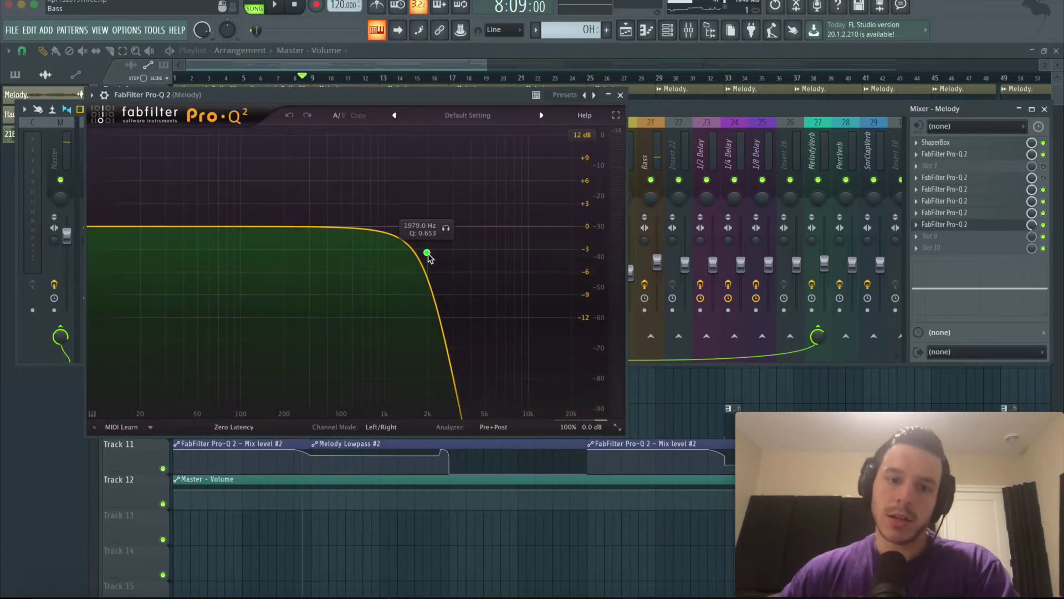
{"action": "left_click_drag", "start_coordinate": [428, 254], "coordinate": [427, 256]}
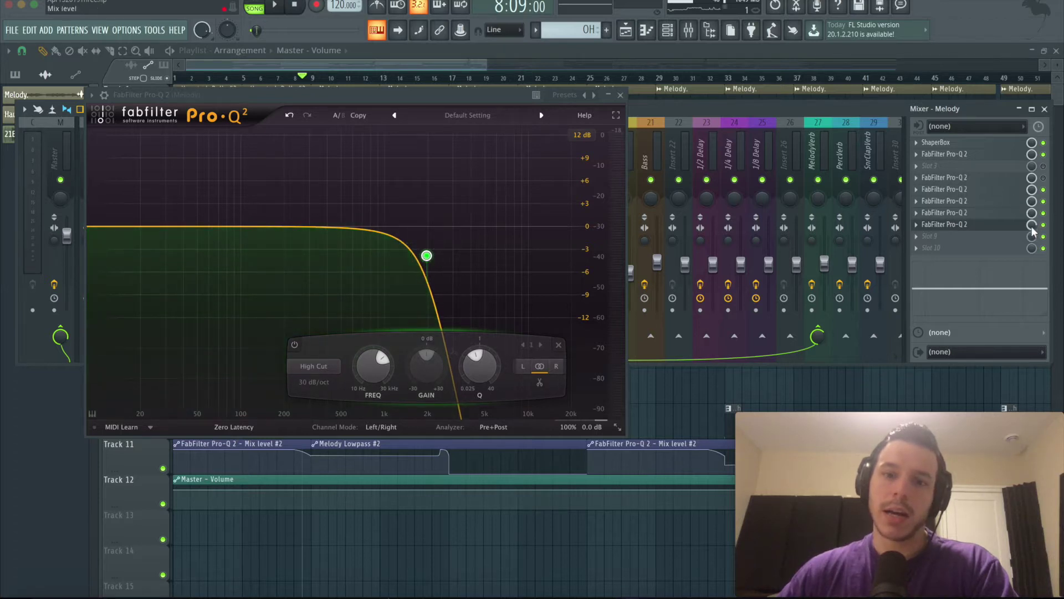
Move the EQ window aside, put the song position near bar 7, and close Pro-Q 2.
{"action": "left_click", "coordinate": [377, 56]}
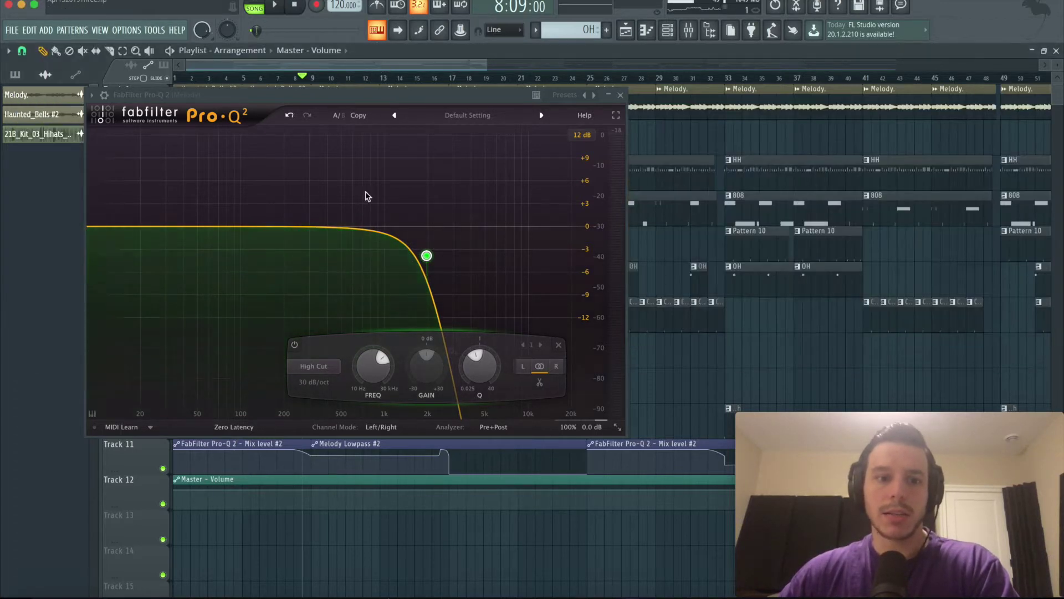
{"action": "left_click_drag", "start_coordinate": [504, 98], "coordinate": [898, 26]}
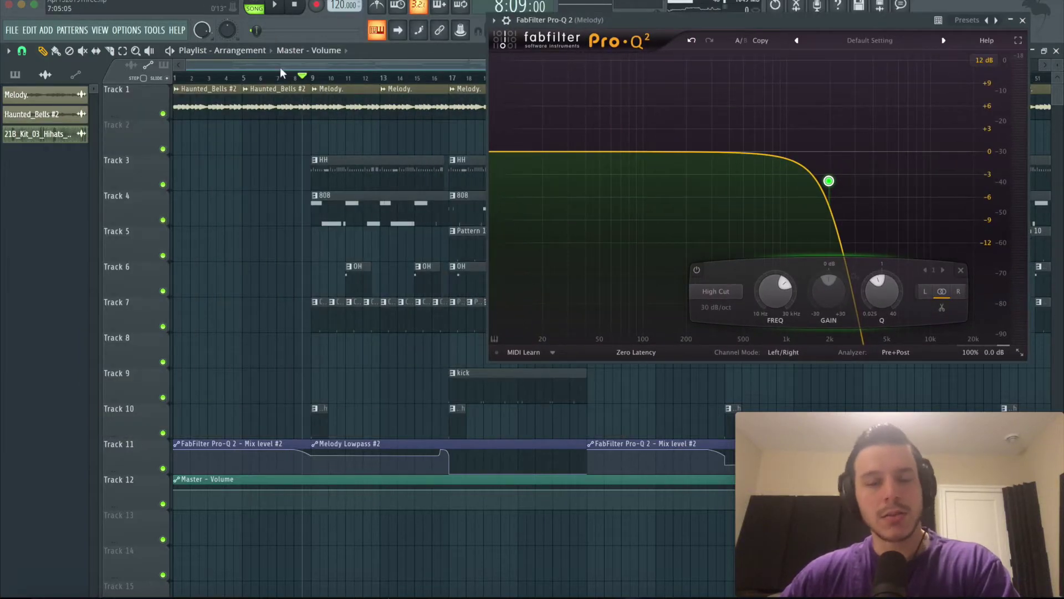
{"action": "left_click_drag", "start_coordinate": [286, 77], "coordinate": [296, 95]}
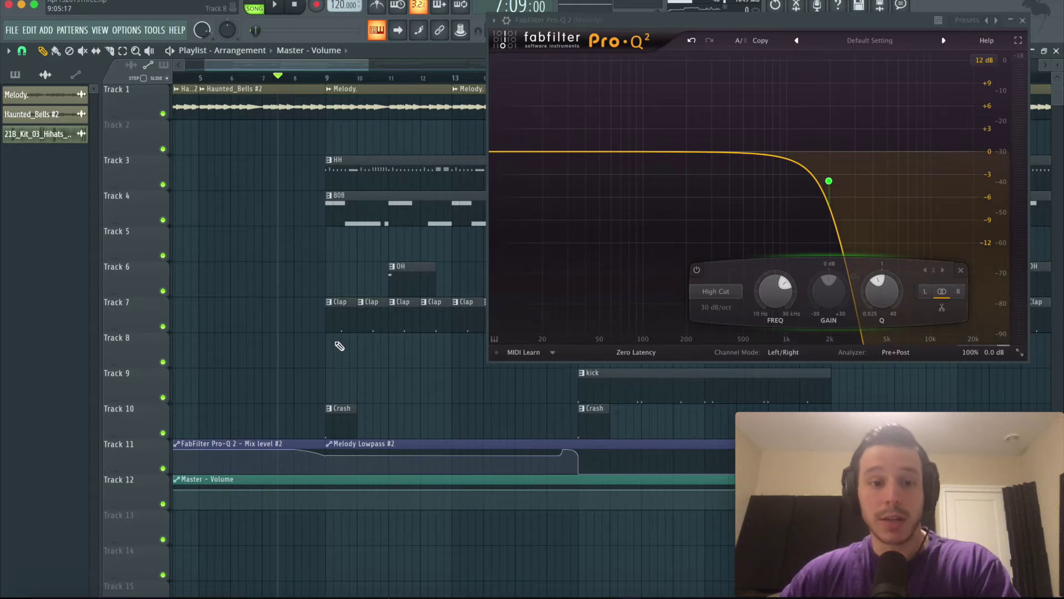
{"action": "mouse_move", "coordinate": [341, 452]}
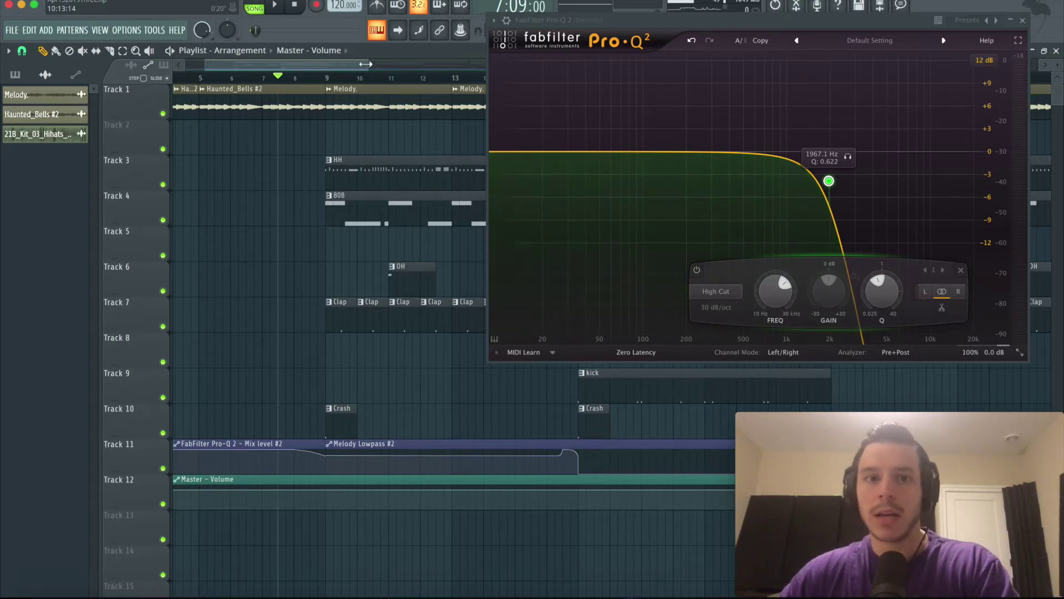
{"action": "left_click", "coordinate": [1023, 21]}
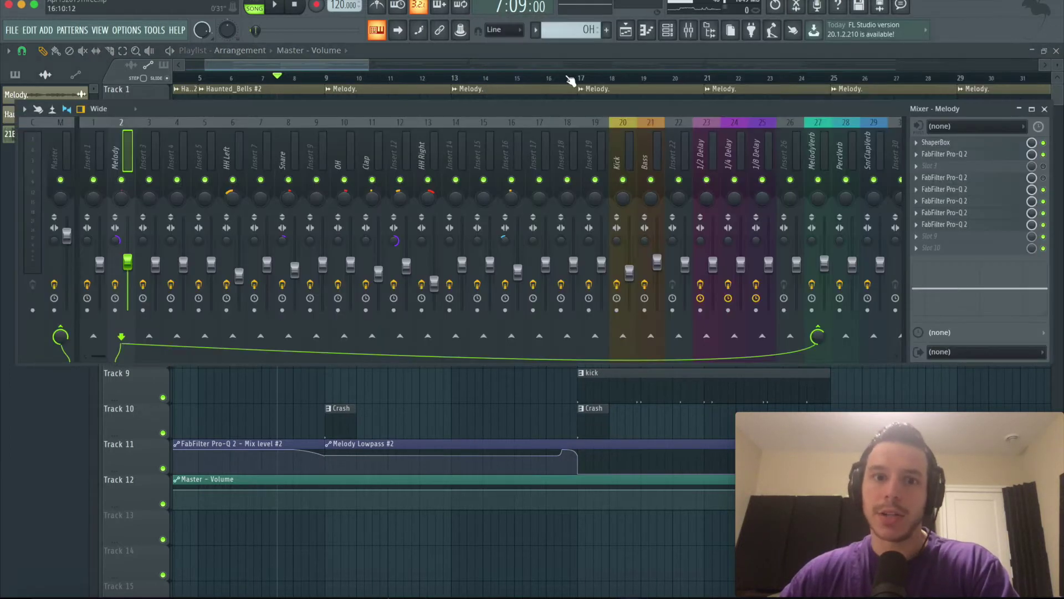
Stop playback and mark bars 9–25 on the playlist ruler for playback.
{"action": "left_click", "coordinate": [358, 61]}
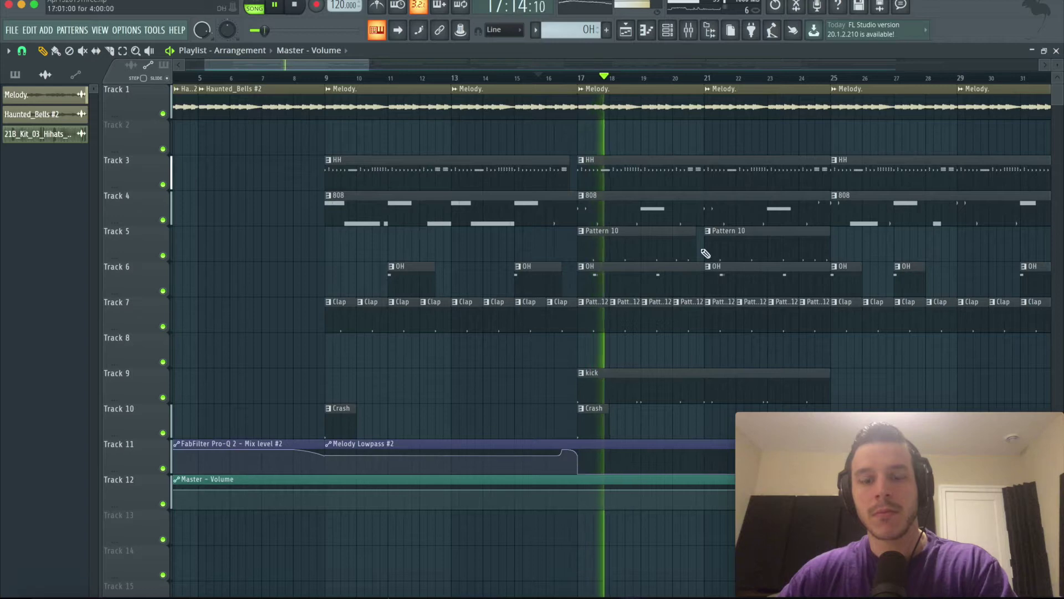
{"action": "scroll", "coordinate": [725, 83], "scroll_direction": "down", "scroll_amount": 6}
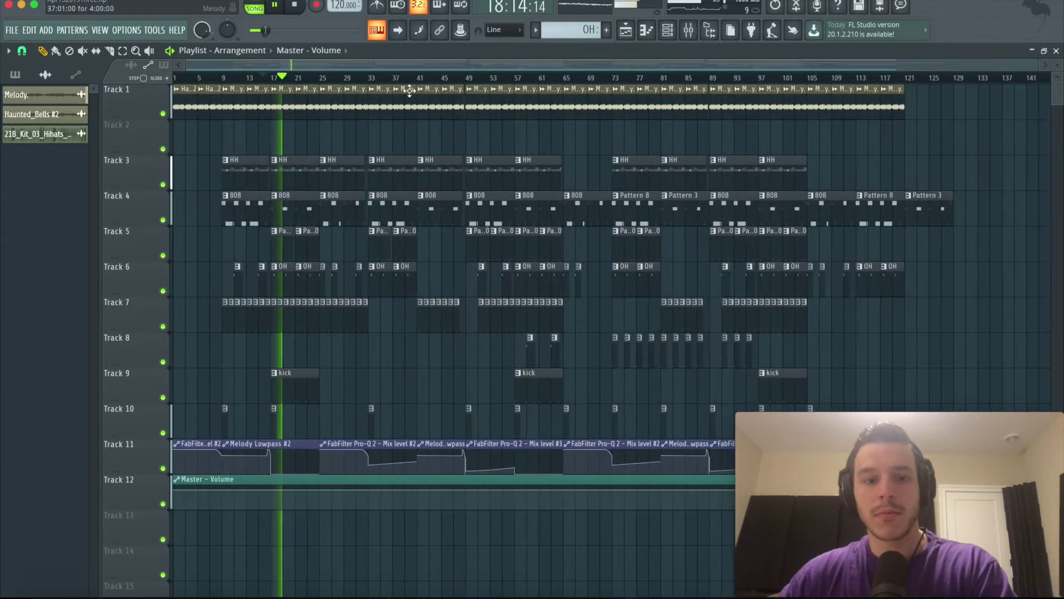
{"action": "scroll", "coordinate": [237, 78], "scroll_direction": "up", "scroll_amount": 5}
{"action": "key", "text": "space"}
{"action": "left_click", "coordinate": [224, 80]}
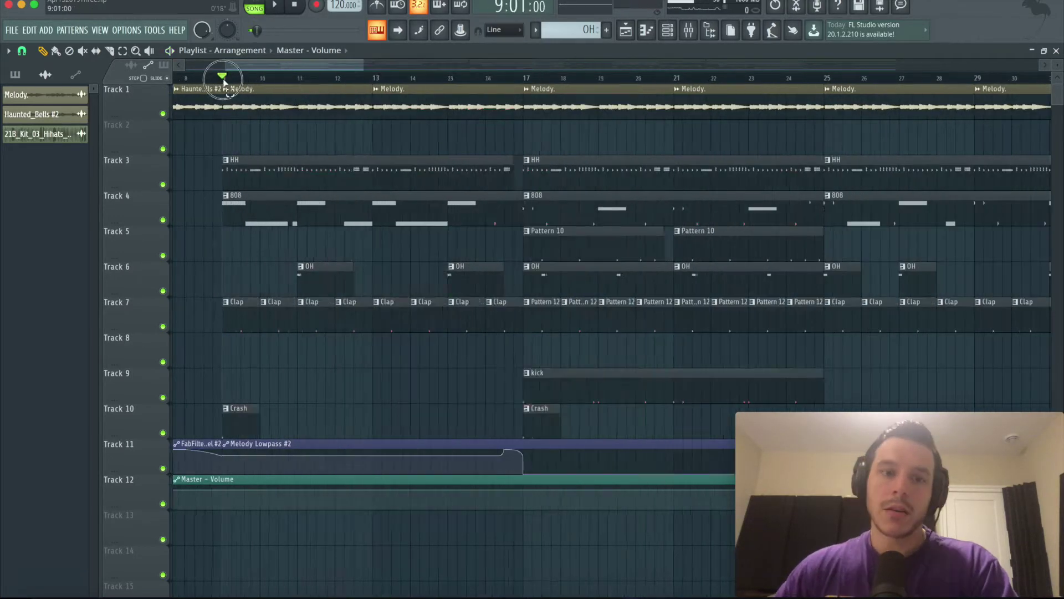
{"action": "left_click_drag", "start_coordinate": [224, 81], "coordinate": [827, 149]}
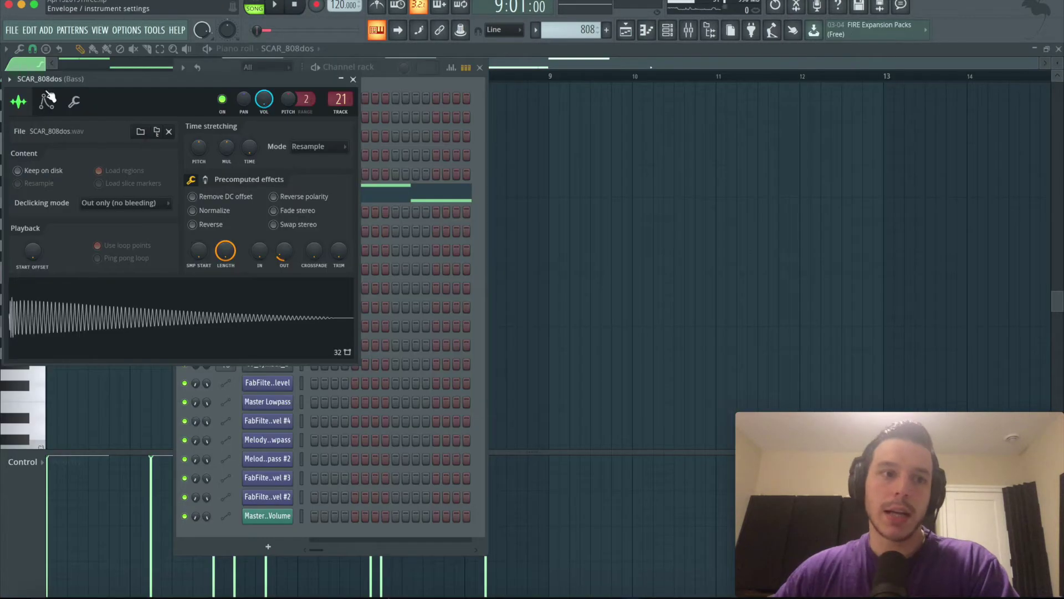
Show the SCAR_808dos piano roll with its D5 and A4 808 notes and play it.
{"action": "left_click", "coordinate": [46, 101]}
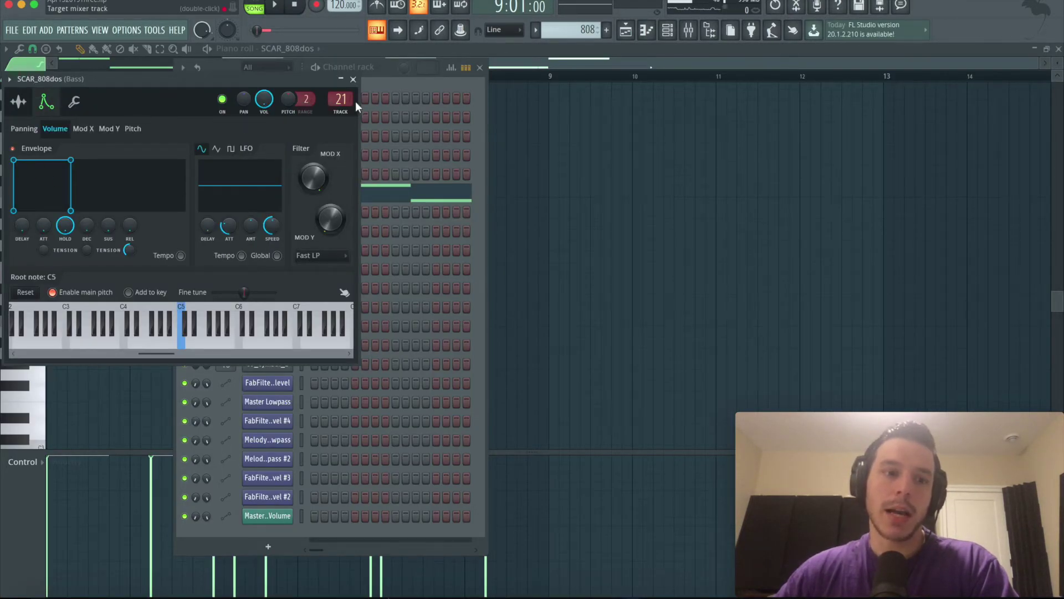
{"action": "left_click", "coordinate": [353, 79]}
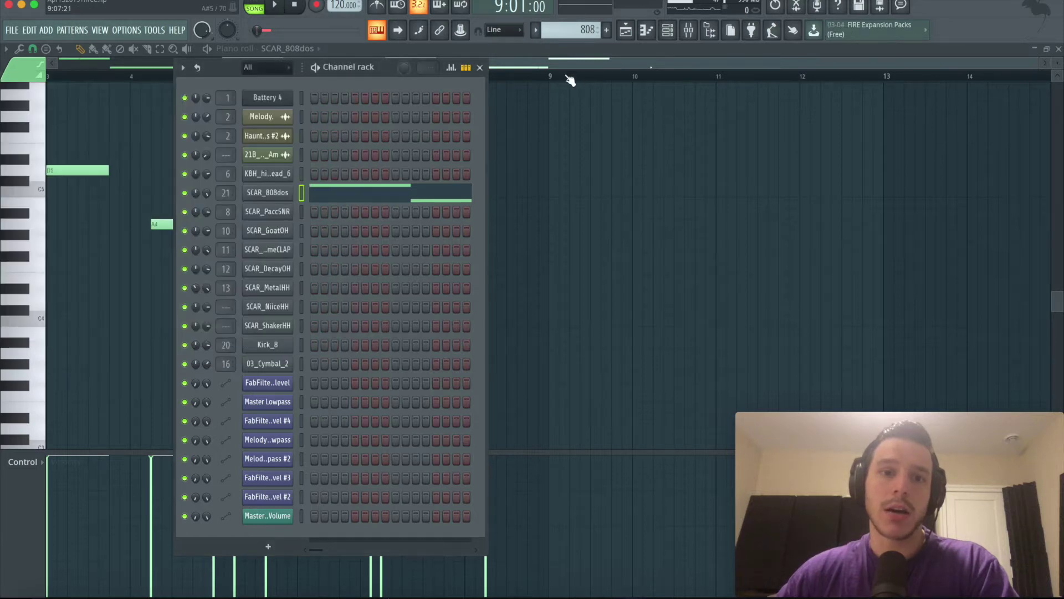
{"action": "left_click", "coordinate": [566, 78]}
{"action": "scroll", "coordinate": [544, 70], "scroll_direction": "up", "scroll_amount": 3}
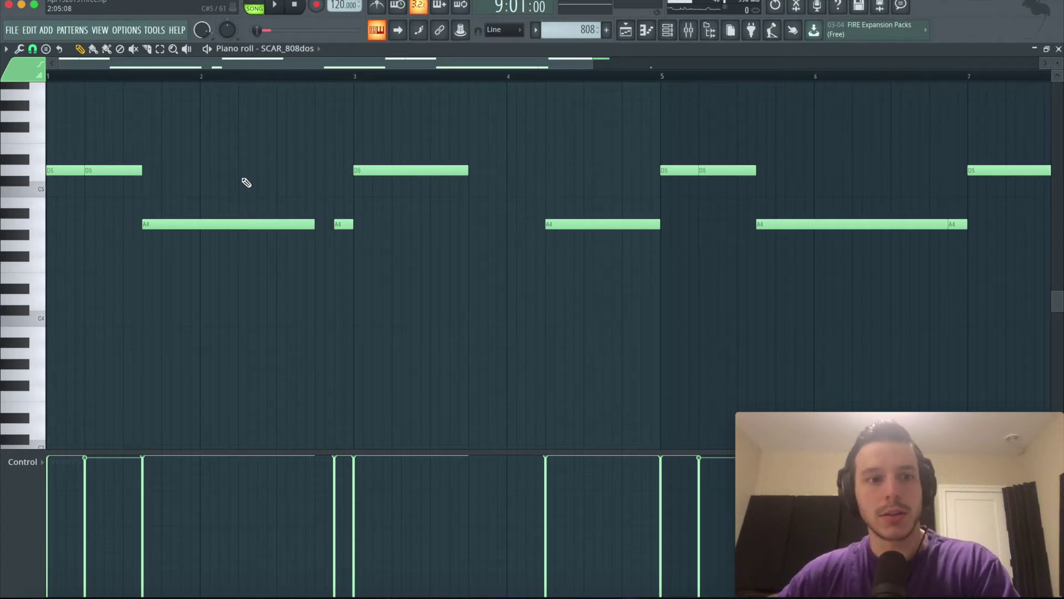
{"action": "key", "text": "space"}
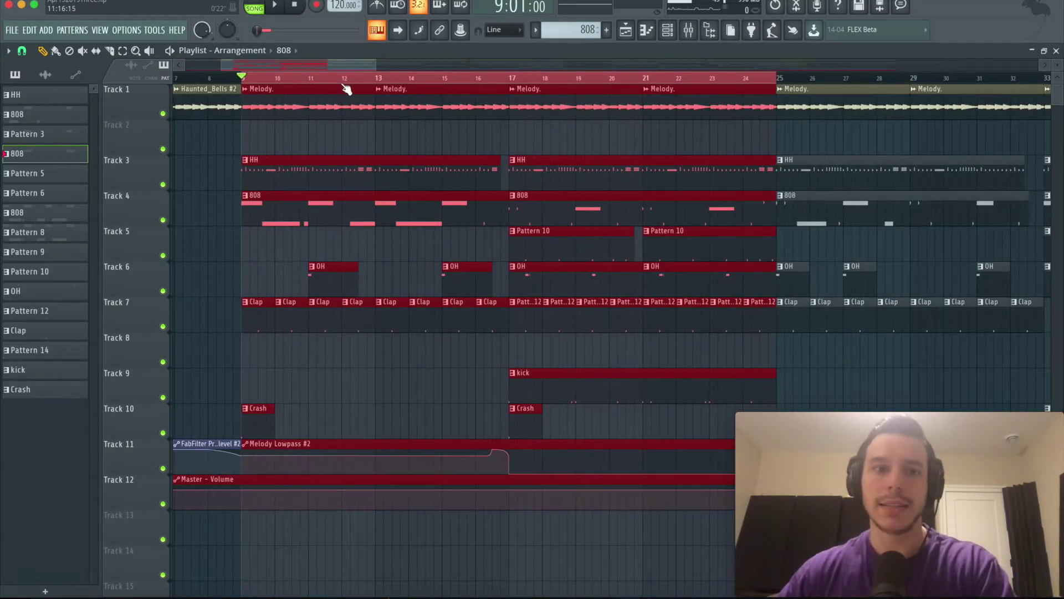
Zoom the playlist timeline in and out, then bring up the Mixer with F9.
{"action": "scroll", "coordinate": [347, 89], "scroll_direction": "down", "scroll_amount": 2}
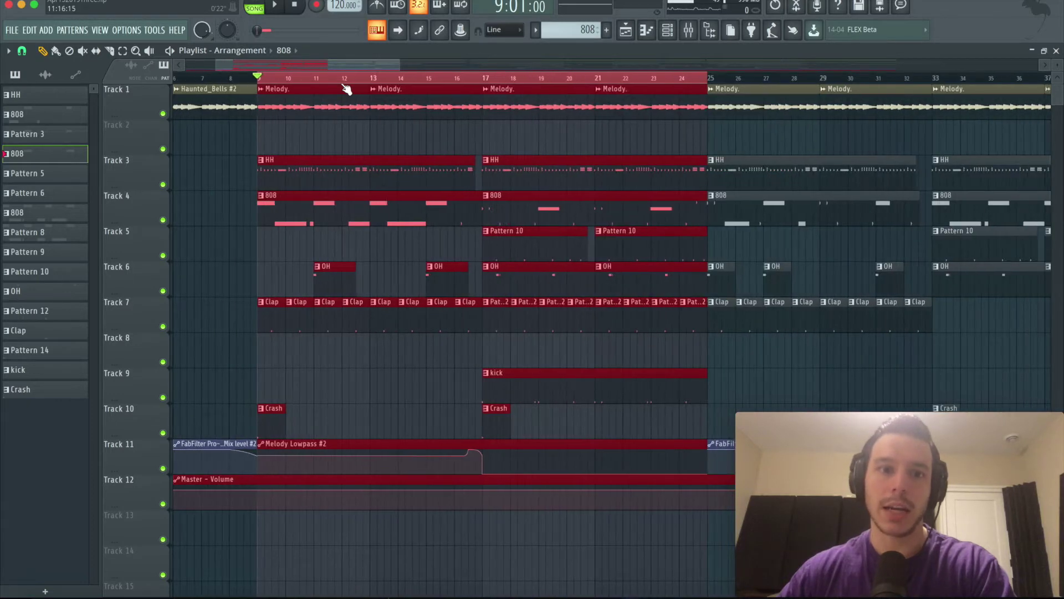
{"action": "scroll", "coordinate": [346, 88], "scroll_direction": "up", "scroll_amount": 1}
{"action": "scroll", "coordinate": [346, 89], "scroll_direction": "down", "scroll_amount": 2}
{"action": "scroll", "coordinate": [347, 89], "scroll_direction": "up", "scroll_amount": 1}
{"action": "scroll", "coordinate": [346, 89], "scroll_direction": "up", "scroll_amount": 2}
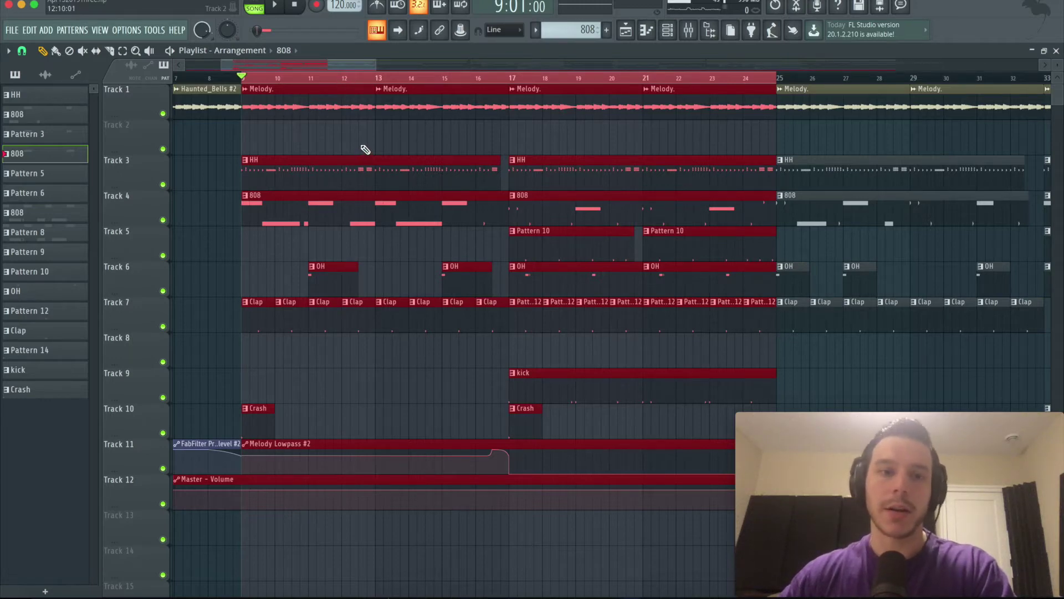
{"action": "key", "text": "F9"}
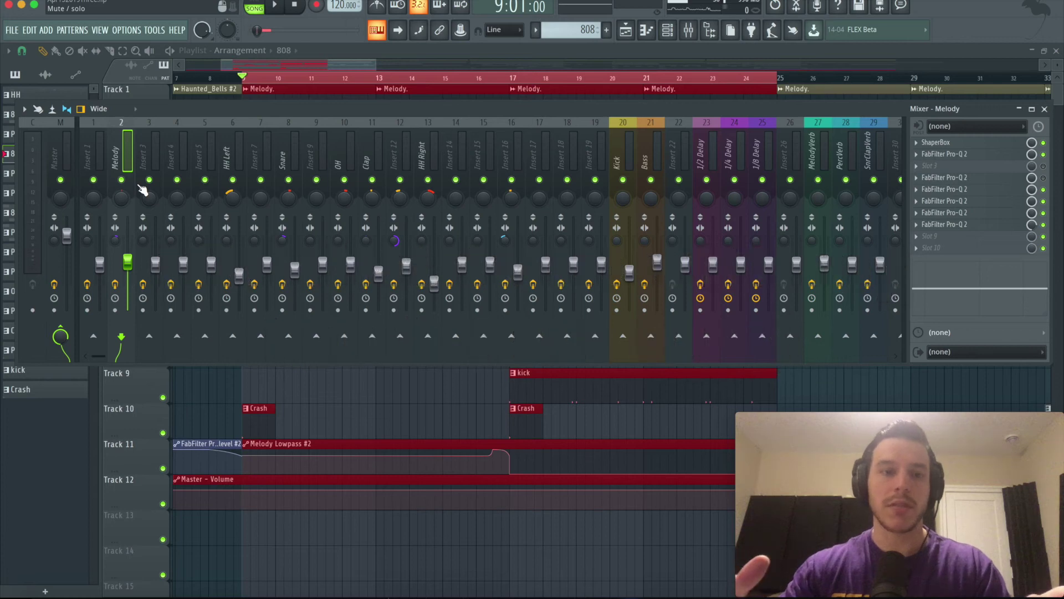
Solo Melody, narrow its stereo width, audition it, then send it to MelodyVerb (insert 27).
{"action": "right_click", "coordinate": [121, 180]}
{"action": "left_click_drag", "start_coordinate": [115, 239], "coordinate": [115, 233]}
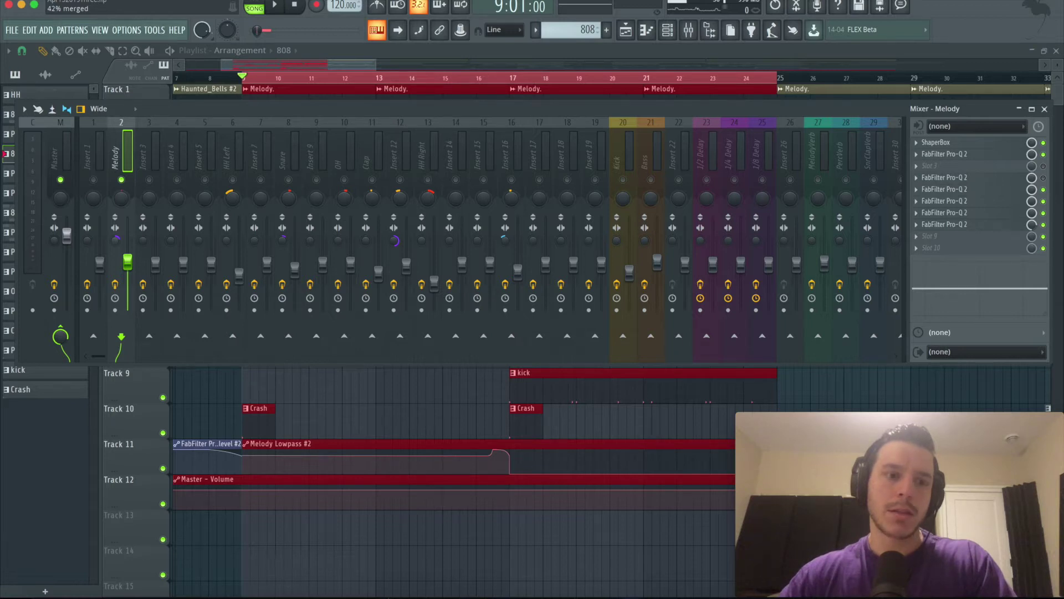
{"action": "key", "text": "space"}
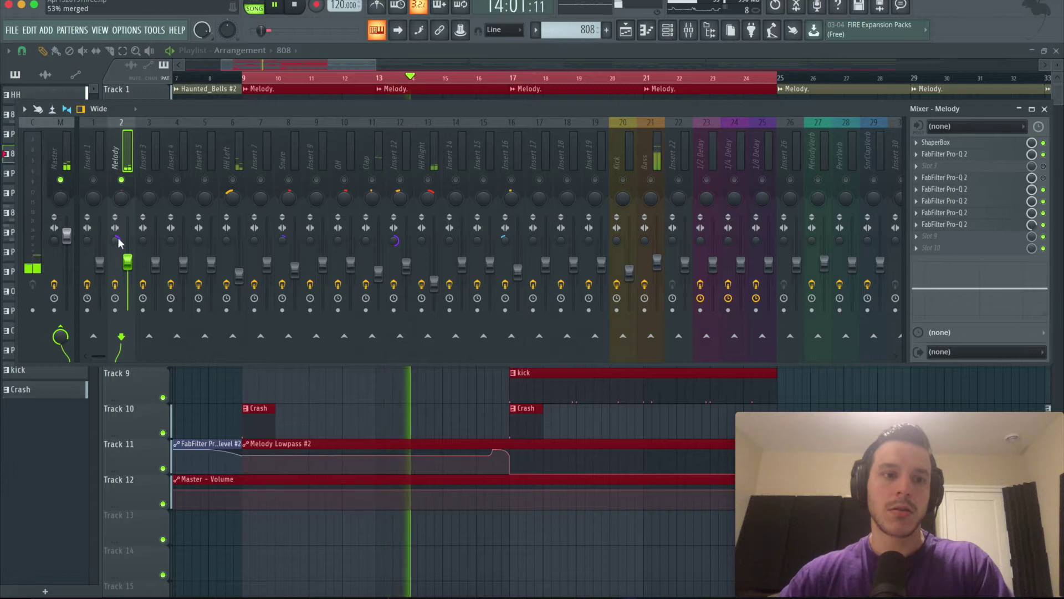
{"action": "key", "text": "space"}
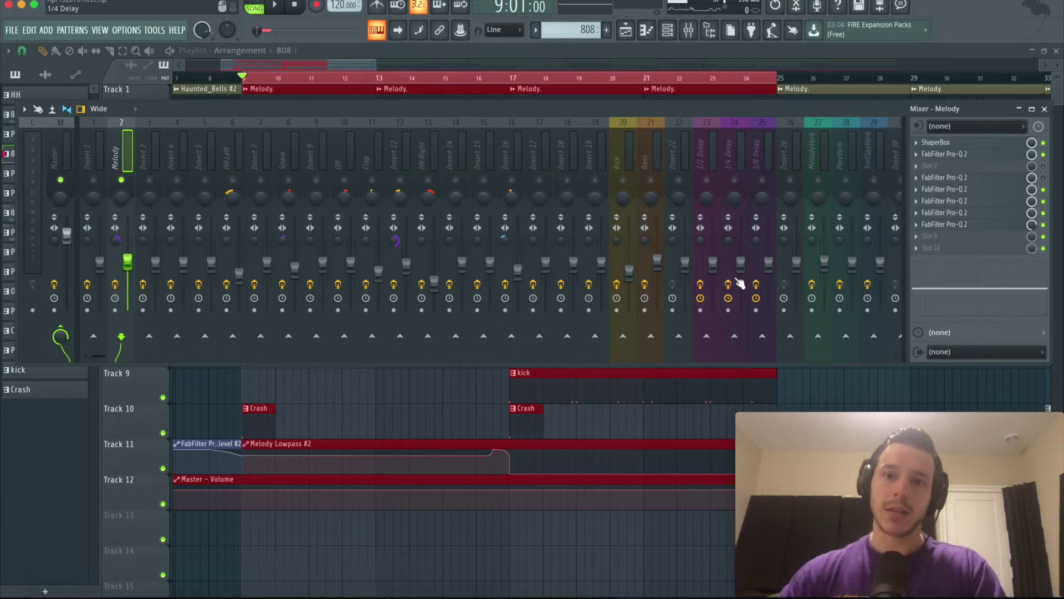
{"action": "left_click", "coordinate": [817, 336]}
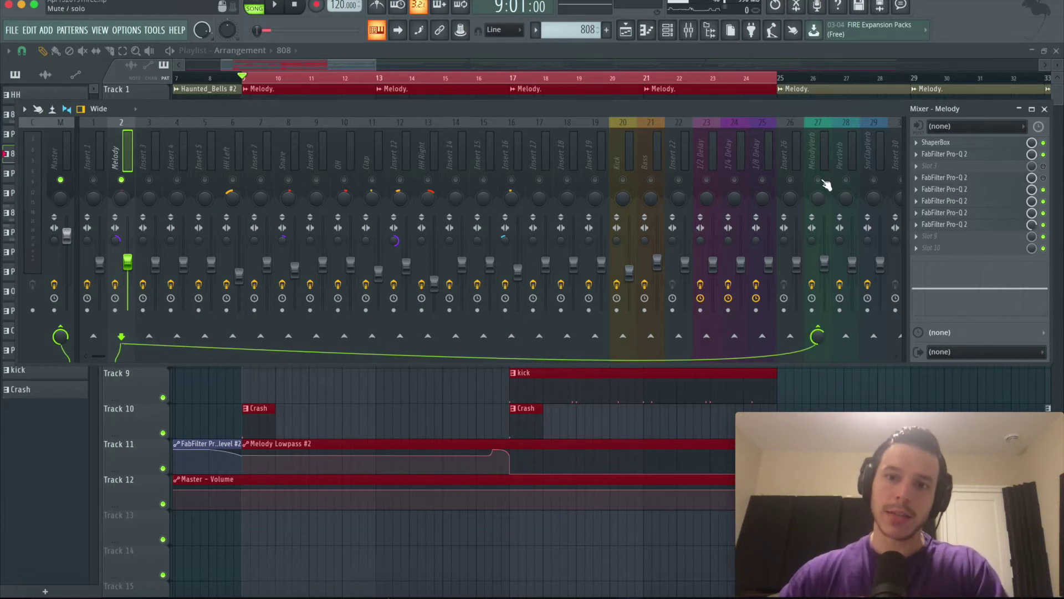
{"action": "left_click", "coordinate": [821, 168]}
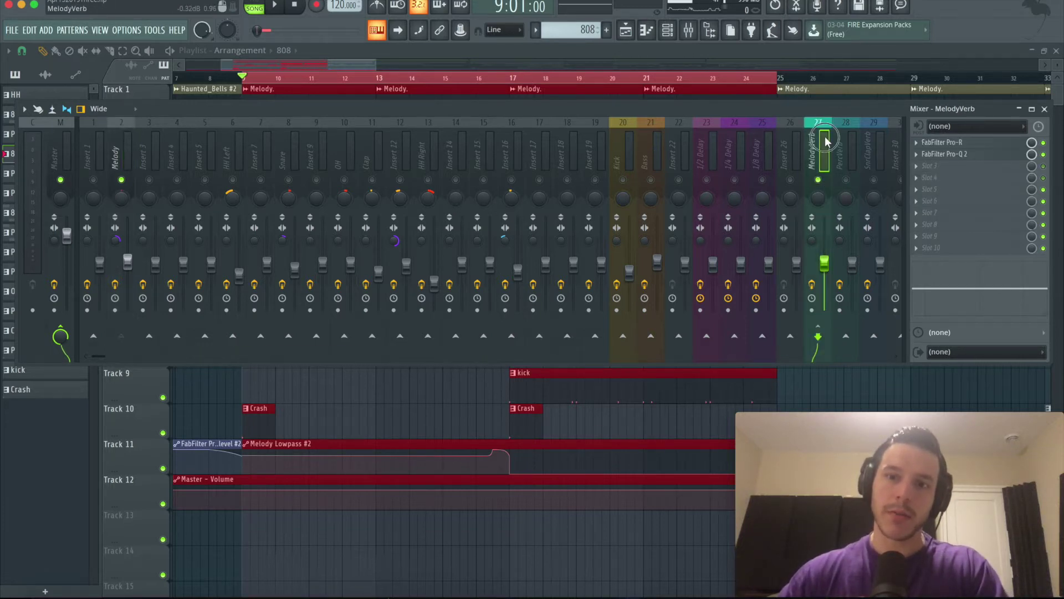
Toggle the Melody-to-MelodyVerb send off and on during playback, and raise MelodyVerb's fader.
{"action": "left_click", "coordinate": [124, 149]}
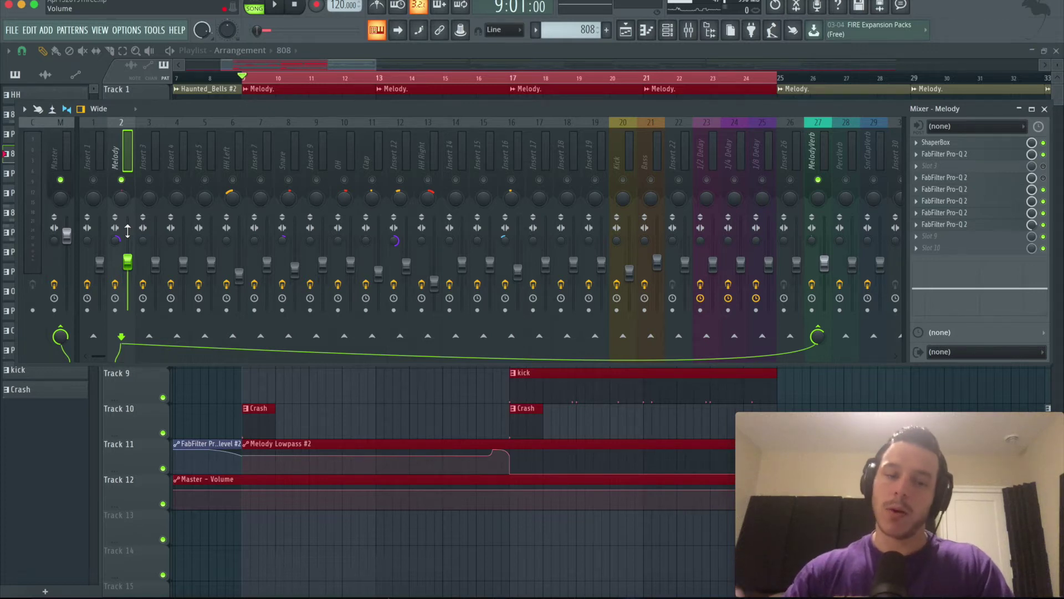
{"action": "left_click", "coordinate": [818, 336]}
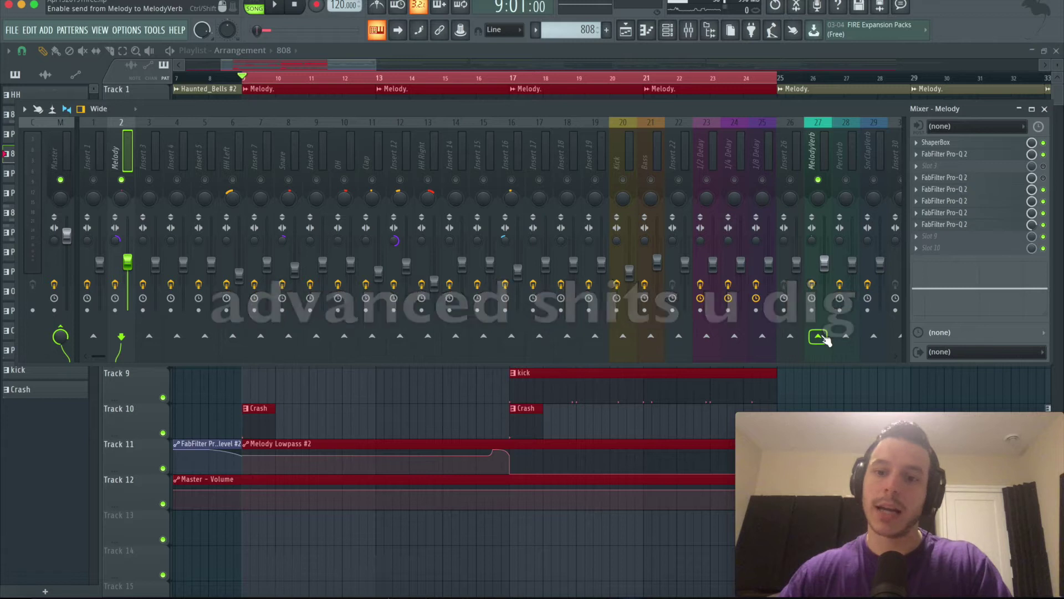
{"action": "key", "text": "space"}
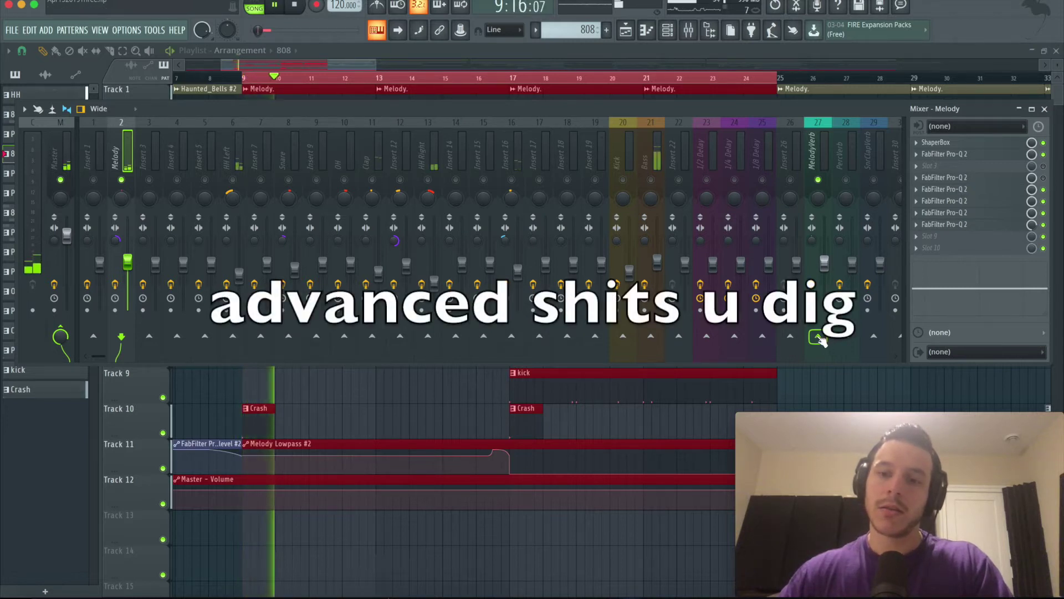
{"action": "left_click", "coordinate": [818, 336]}
{"action": "left_click_drag", "start_coordinate": [824, 264], "coordinate": [824, 242]}
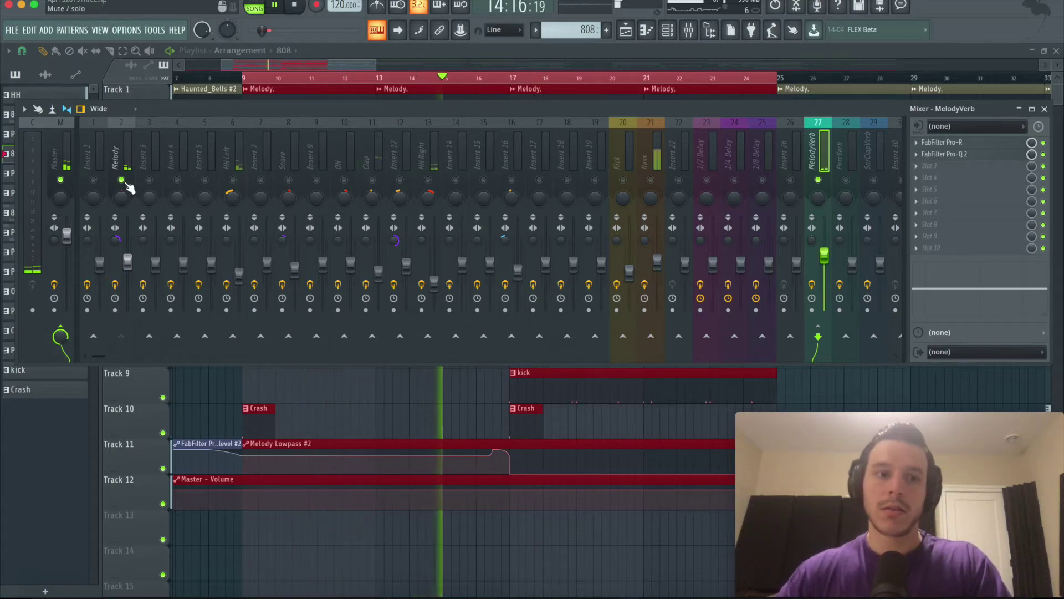
{"action": "key", "text": "space"}
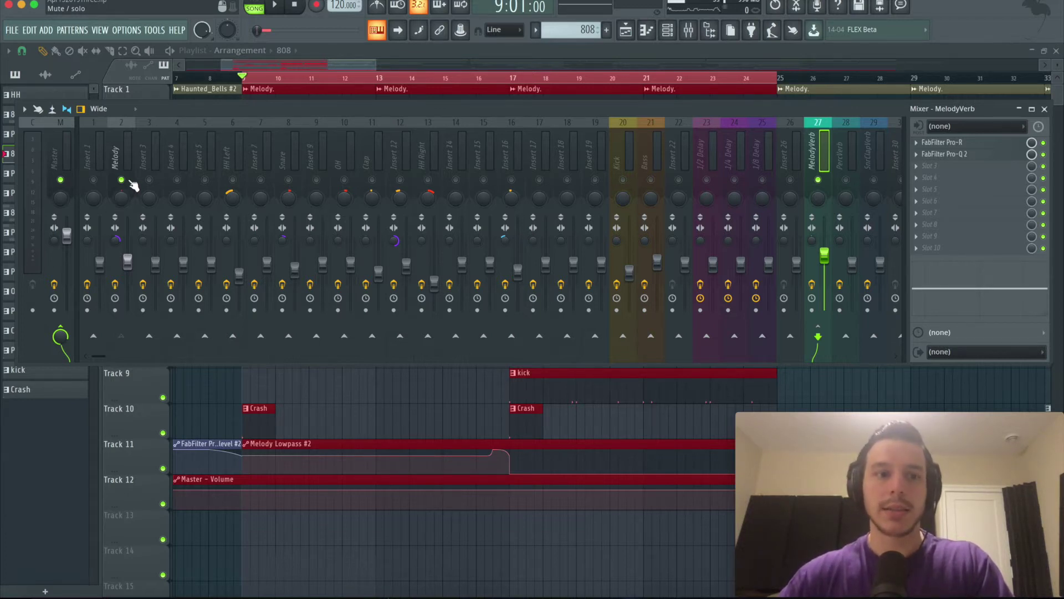
Hide the mixer, play the song from bar 9, then reopen the mixer and stop.
{"action": "key", "text": "F9"}
{"action": "left_click_drag", "start_coordinate": [304, 66], "coordinate": [301, 66]}
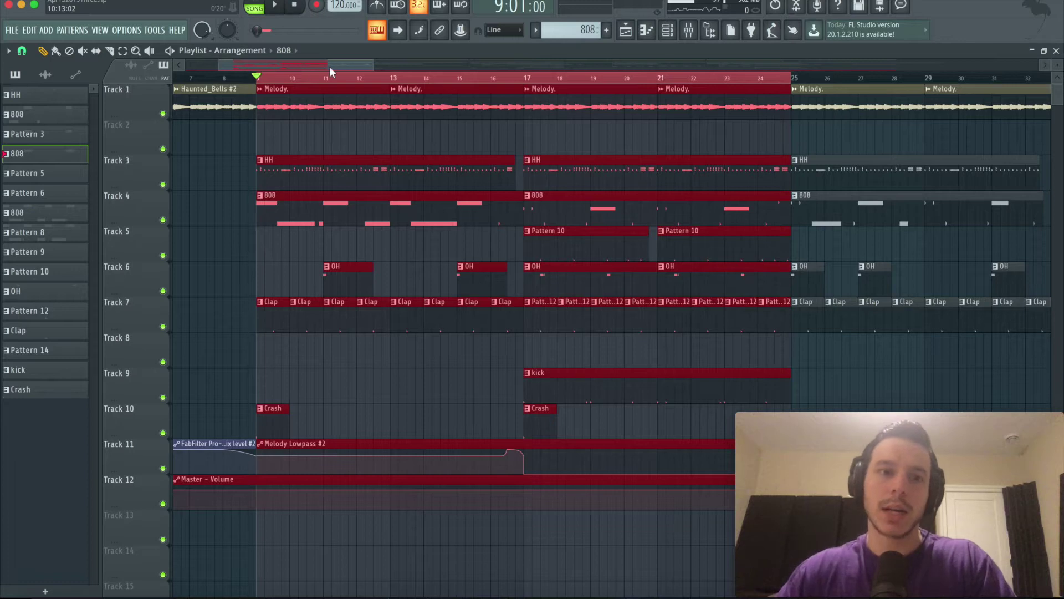
{"action": "key", "text": "space"}
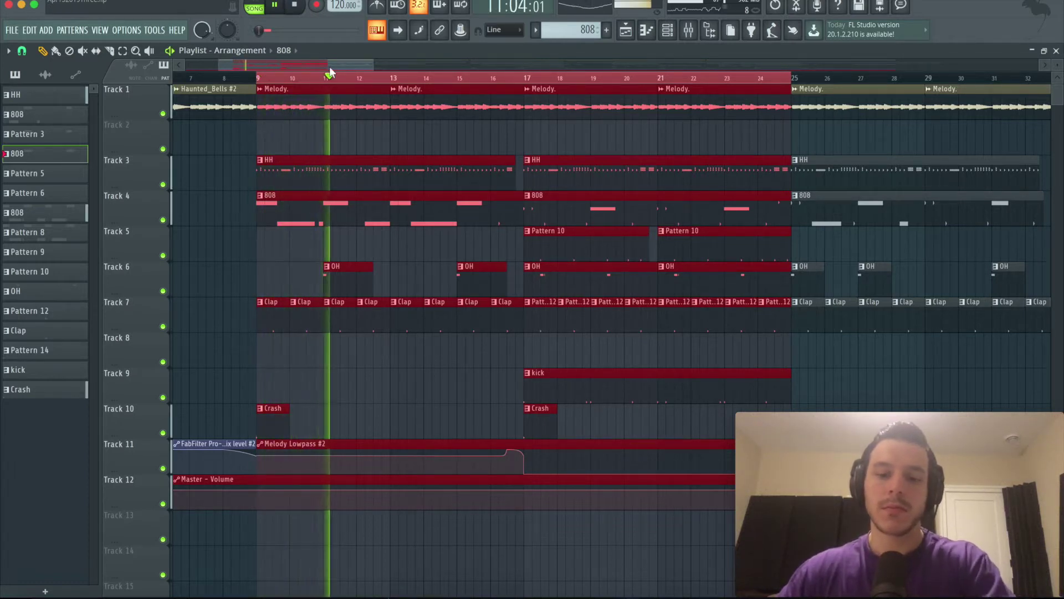
{"action": "key", "text": "F9"}
{"action": "key", "text": "space"}
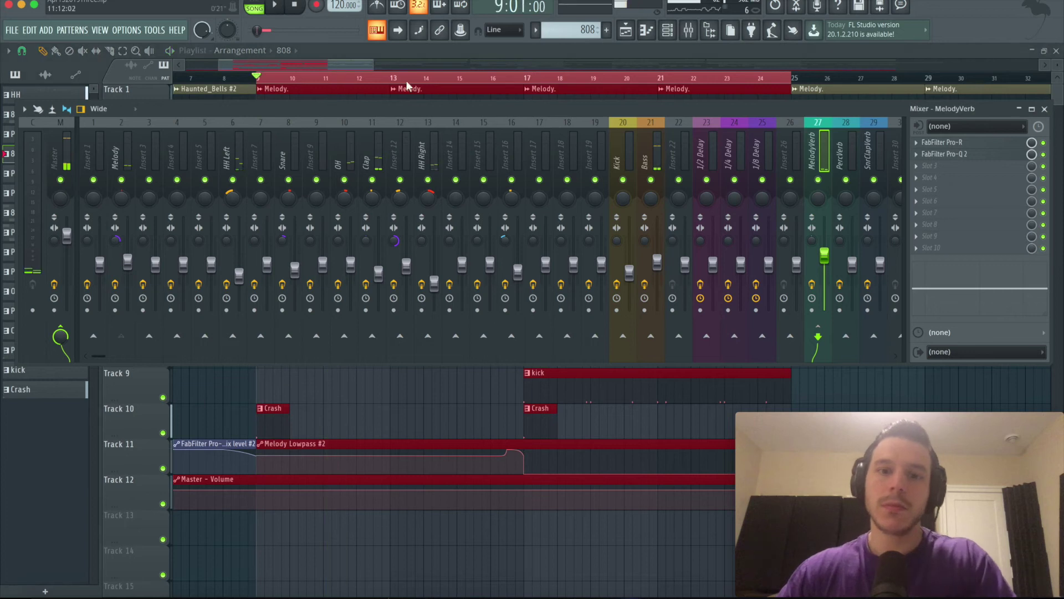
Merge the Bass insert's stereo separation fully to mono while auditioning, then open its Pro-Q 2.
{"action": "left_click", "coordinate": [652, 146]}
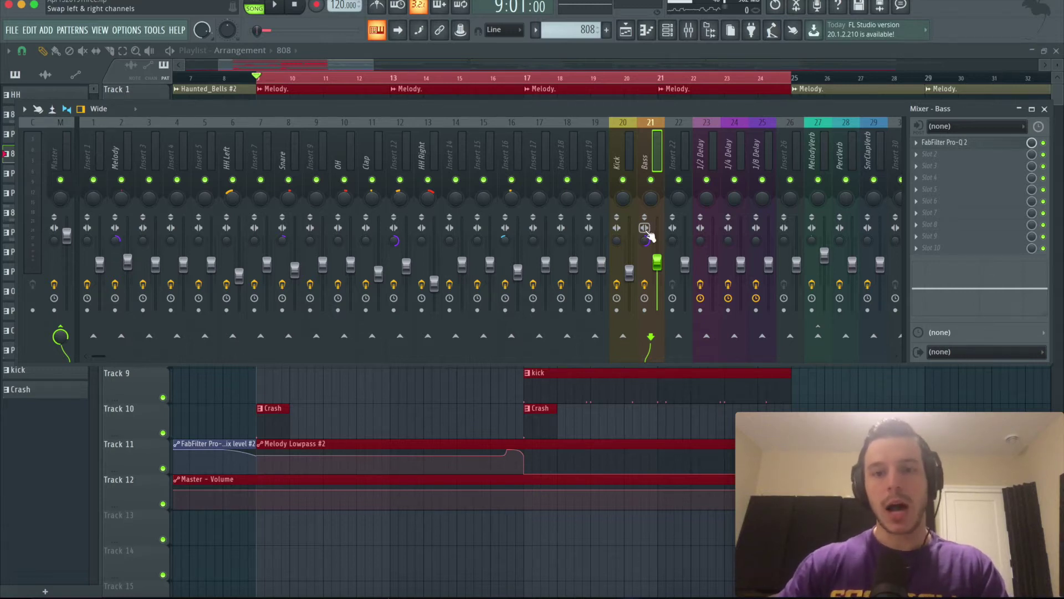
{"action": "left_click_drag", "start_coordinate": [646, 240], "coordinate": [646, 244]}
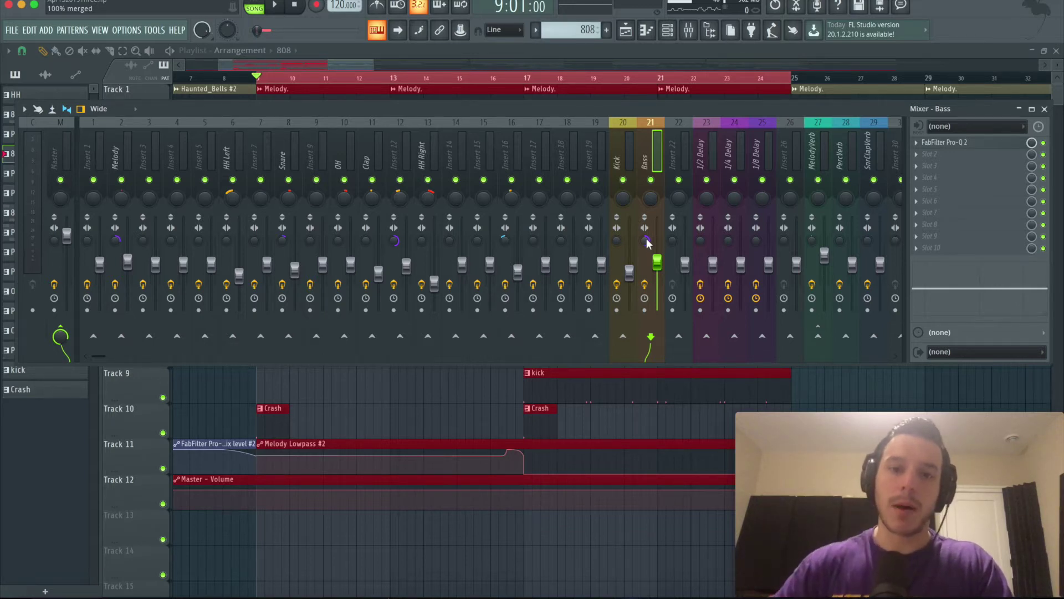
{"action": "key", "text": "space"}
{"action": "left_click_drag", "start_coordinate": [659, 234], "coordinate": [660, 227]}
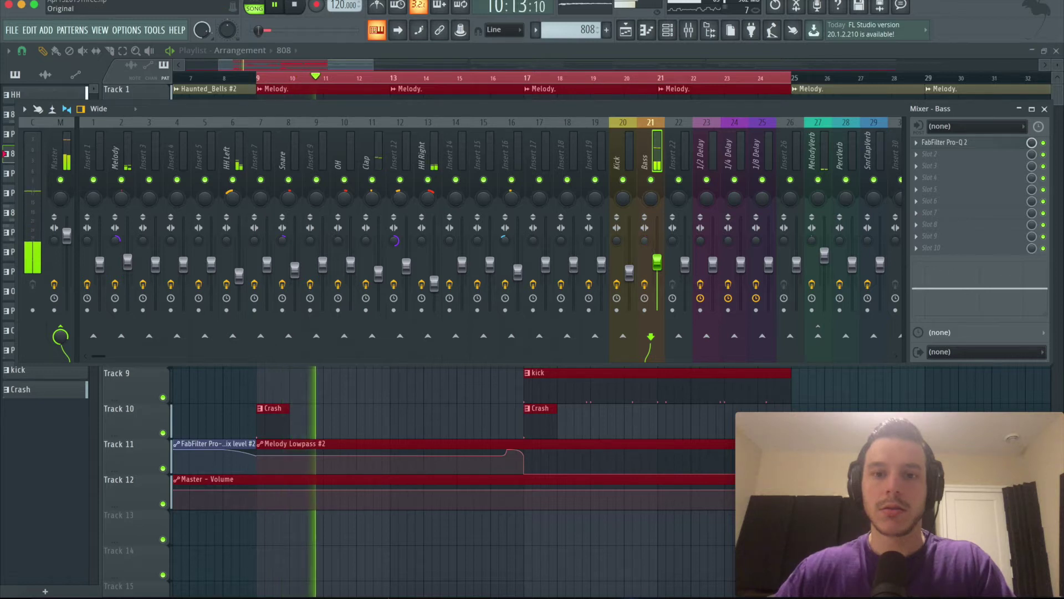
{"action": "key", "text": "ctrl+z"}
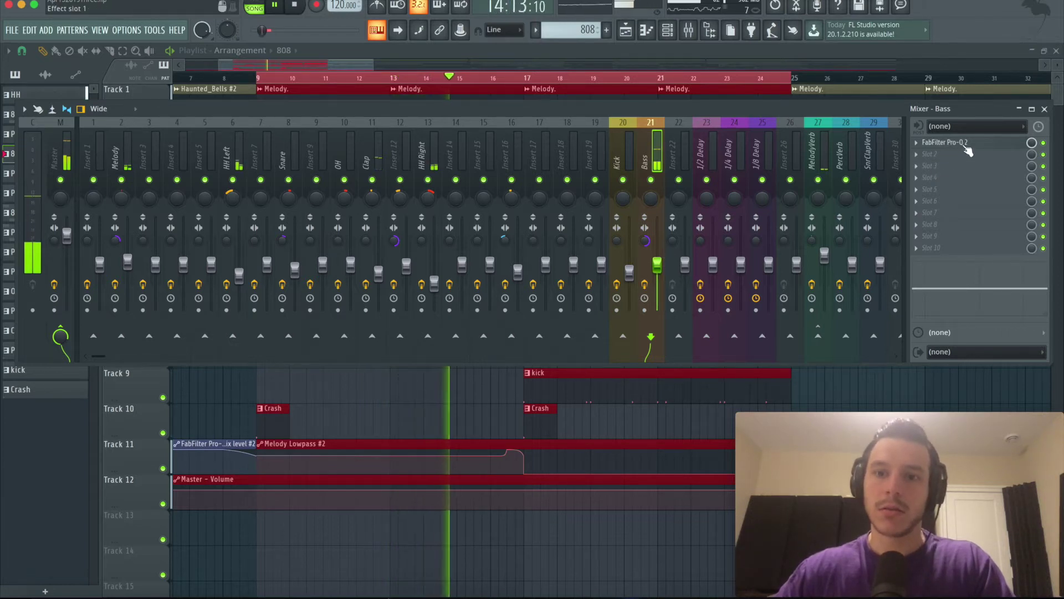
{"action": "key", "text": "space"}
{"action": "left_click", "coordinate": [965, 147]}
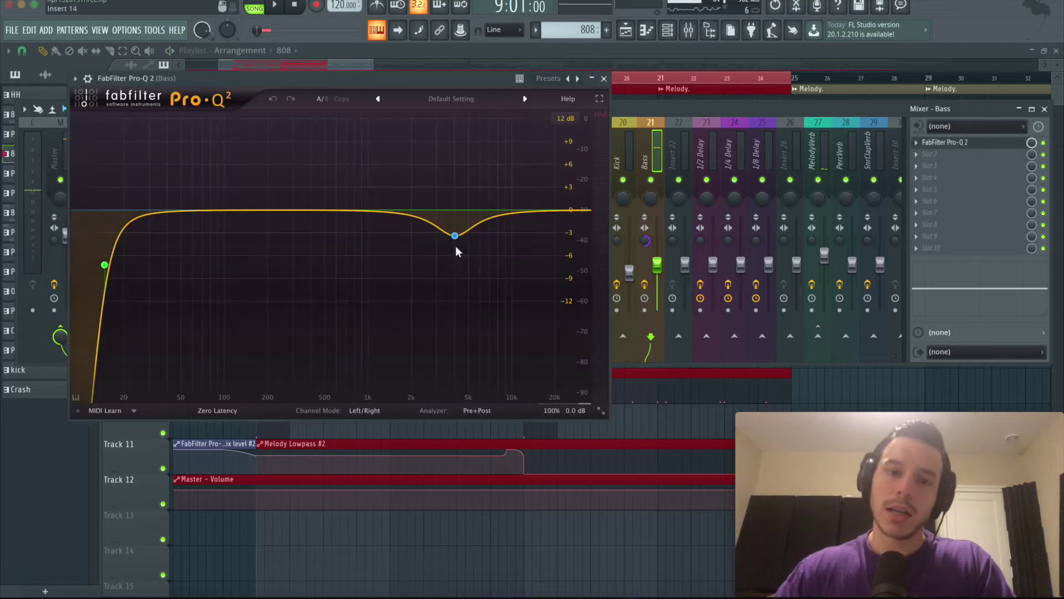
Change Bass Pro-Q 2 band 2 from a bell dip to a High Cut near 5.4 kHz.
{"action": "scroll", "coordinate": [456, 238], "scroll_direction": "up", "scroll_amount": 1}
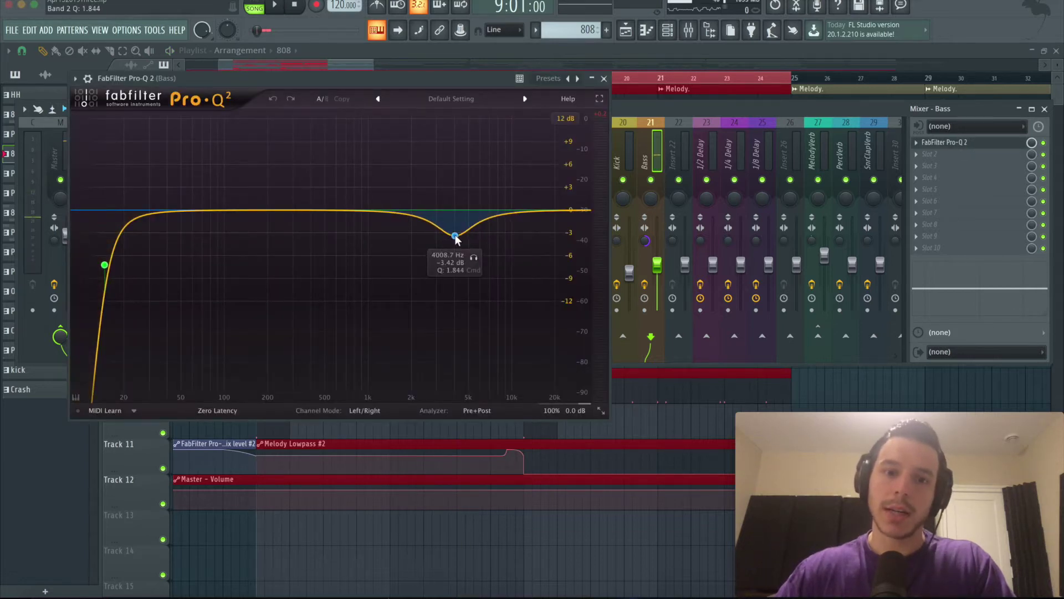
{"action": "key", "text": "space"}
{"action": "mouse_move", "coordinate": [456, 238]}
{"action": "left_mouse_down"}
{"action": "mouse_move", "coordinate": [455, 256]}
{"action": "mouse_move", "coordinate": [436, 255]}
{"action": "mouse_move", "coordinate": [425, 270]}
{"action": "mouse_move", "coordinate": [451, 272]}
{"action": "mouse_move", "coordinate": [451, 258]}
{"action": "left_mouse_up"}
{"action": "right_click", "coordinate": [452, 259]}
{"action": "mouse_move", "coordinate": [478, 280]}
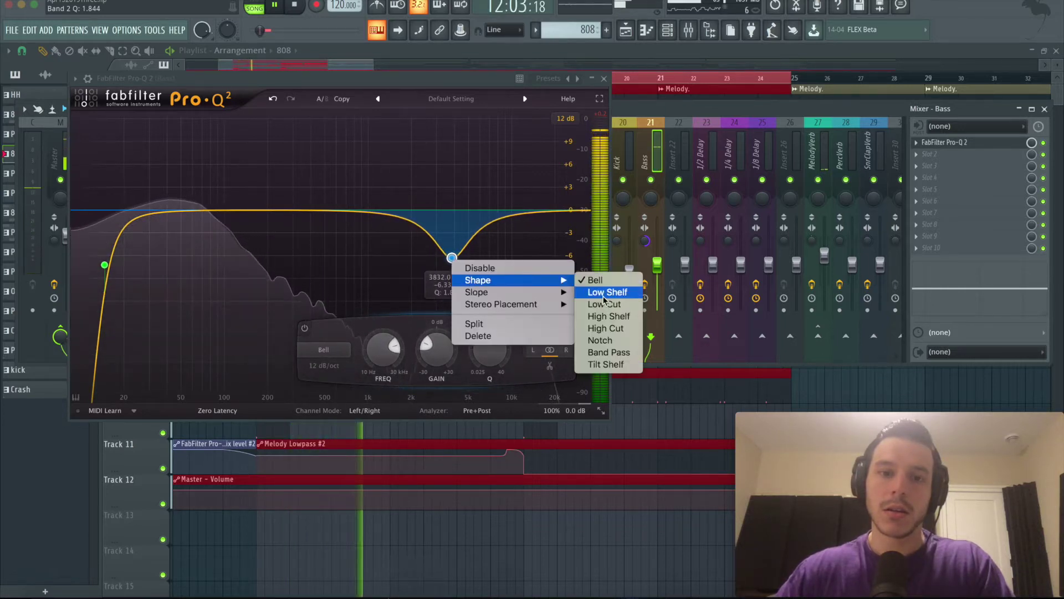
{"action": "left_click", "coordinate": [605, 328]}
{"action": "left_click_drag", "start_coordinate": [453, 172], "coordinate": [474, 213]}
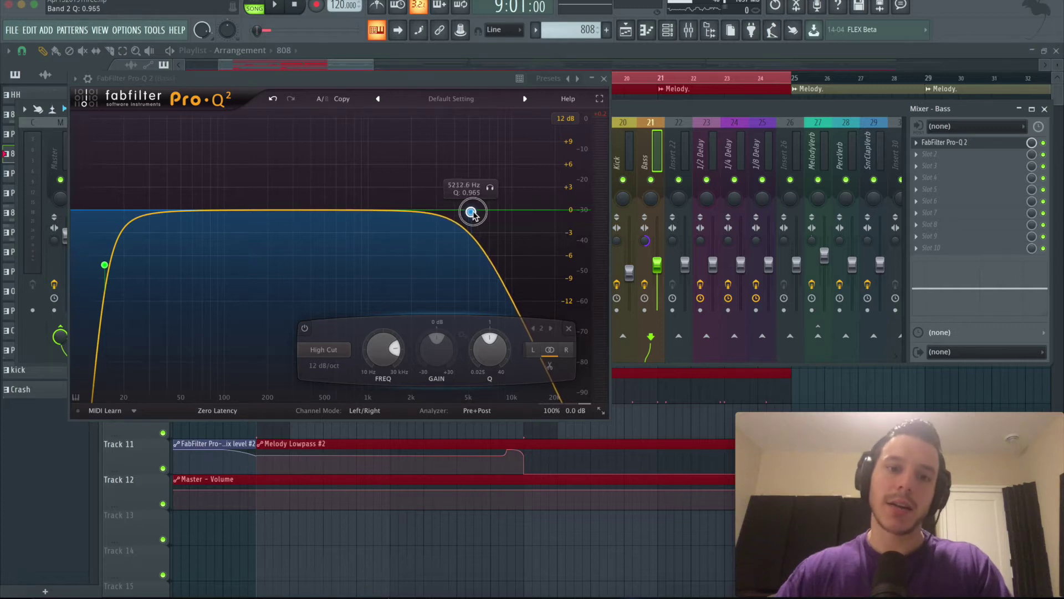
{"action": "mouse_move", "coordinate": [468, 213]}
{"action": "left_mouse_down"}
{"action": "mouse_move", "coordinate": [474, 230]}
{"action": "mouse_move", "coordinate": [475, 220]}
{"action": "left_mouse_up"}
{"action": "key", "text": "space"}
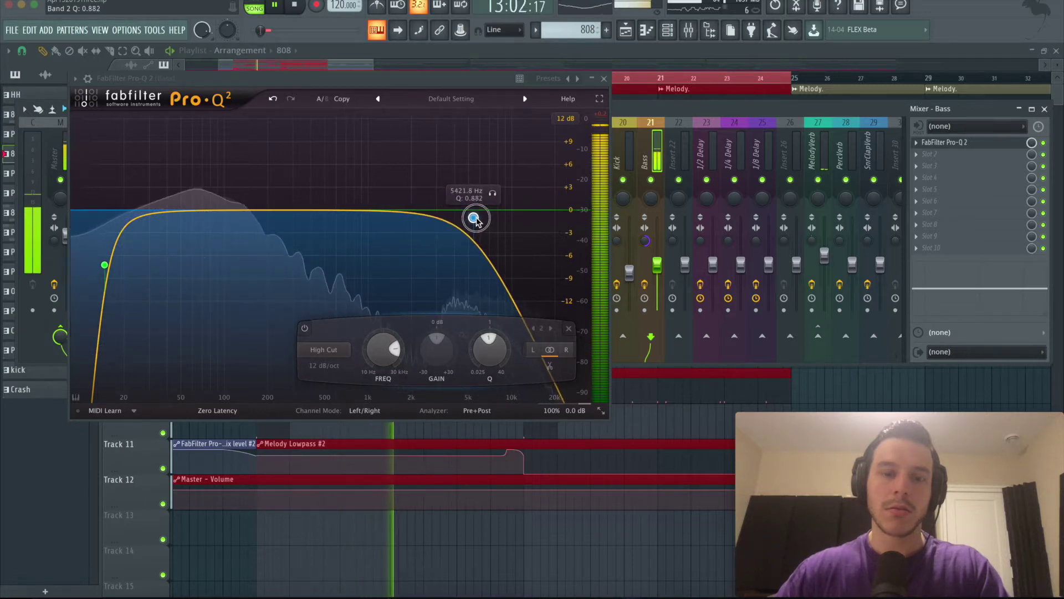
{"action": "left_click", "coordinate": [604, 78]}
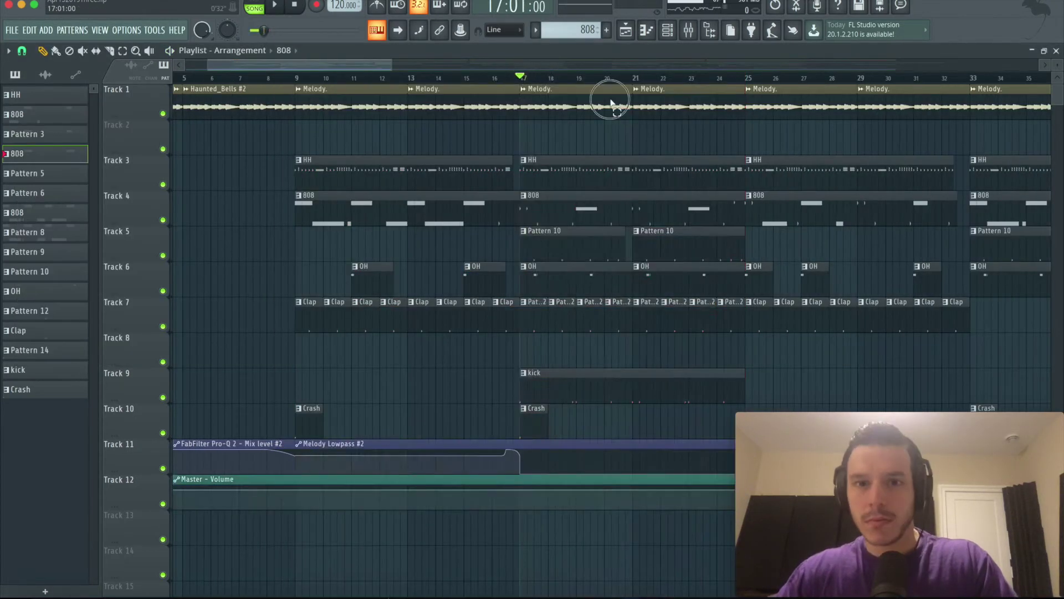
Select bars 17–25, pan the Snare insert about 8% right while playing, then show the Channel rack.
{"action": "left_click_drag", "start_coordinate": [613, 99], "coordinate": [742, 108]}
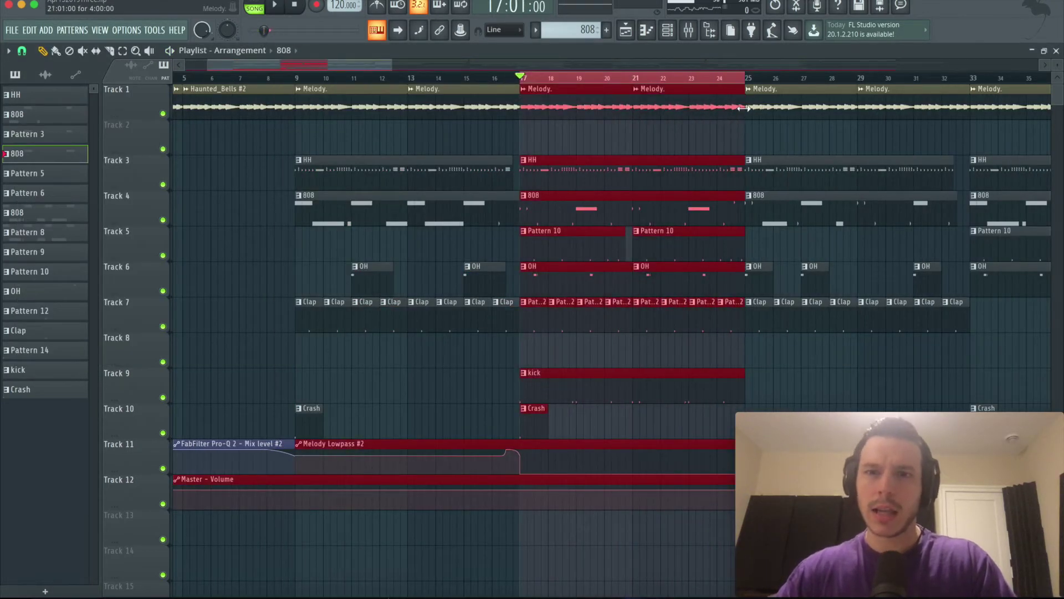
{"action": "key", "text": "F9"}
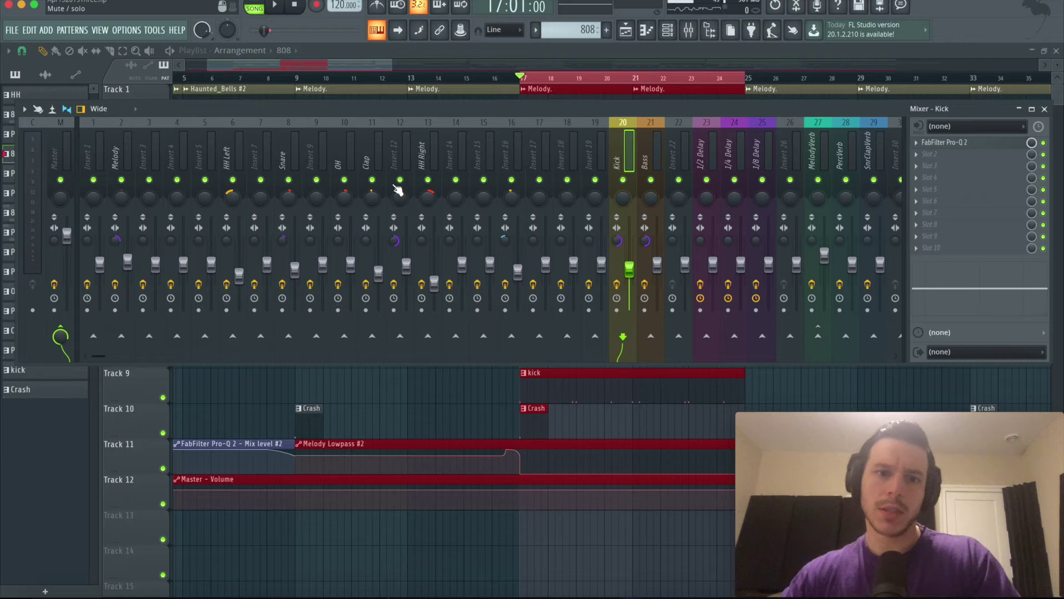
{"action": "left_click", "coordinate": [291, 191]}
{"action": "key", "text": "space"}
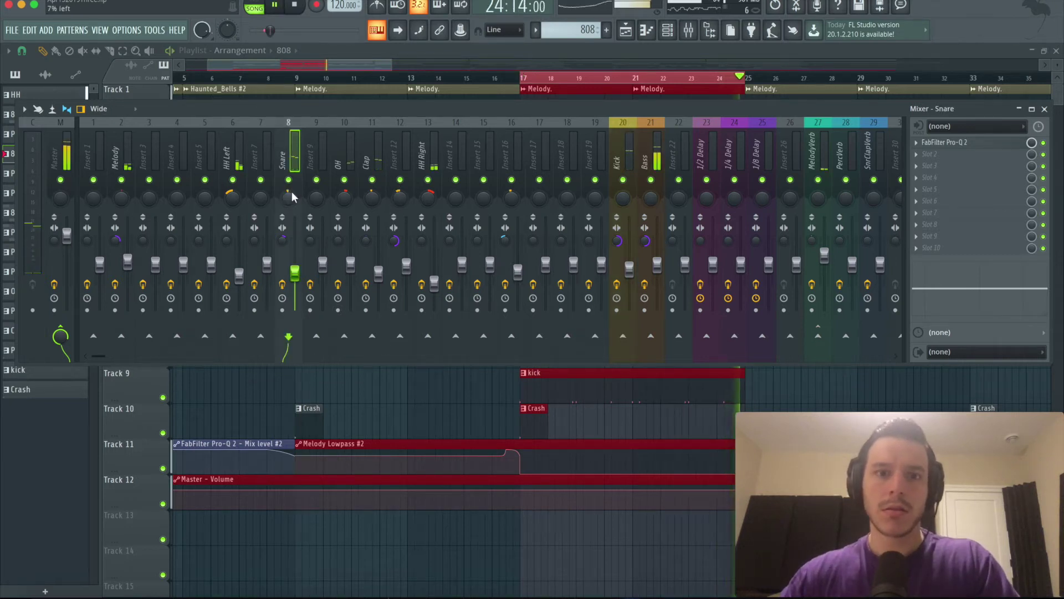
{"action": "left_click_drag", "start_coordinate": [292, 191], "coordinate": [291, 201]}
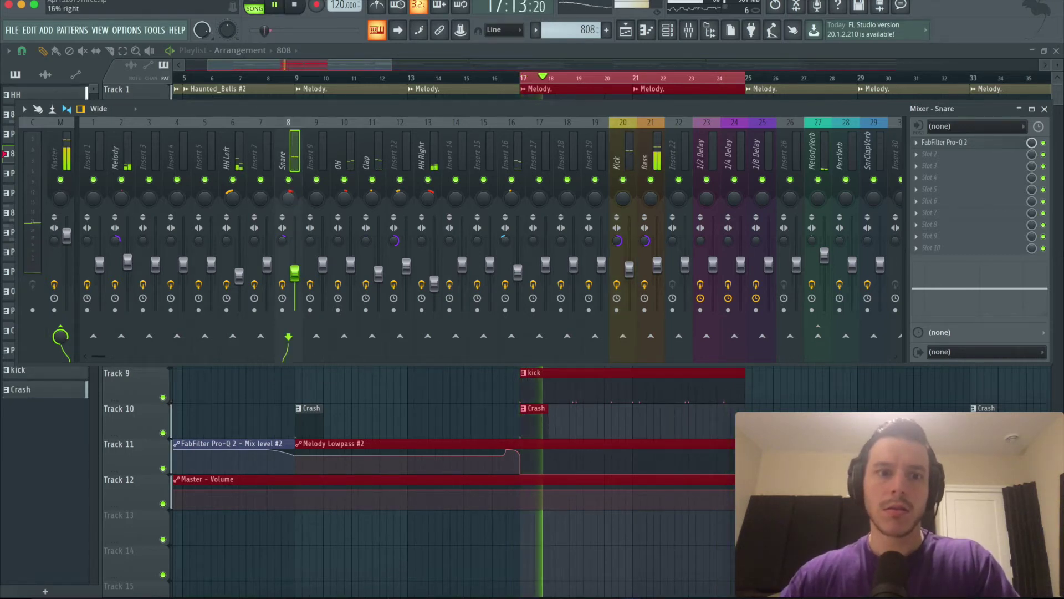
{"action": "key", "text": "space"}
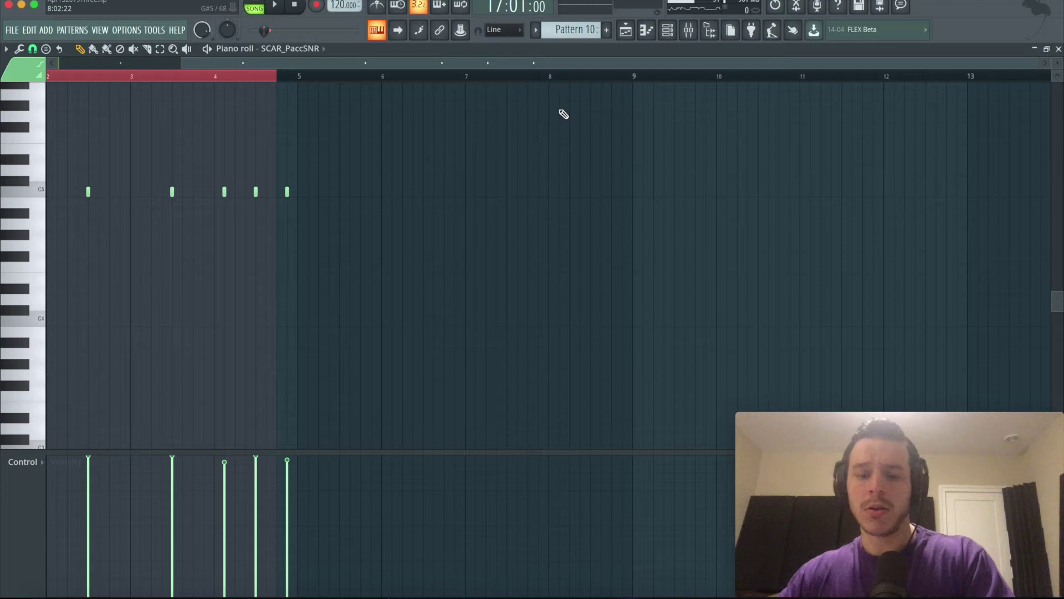
{"action": "key", "text": "F6"}
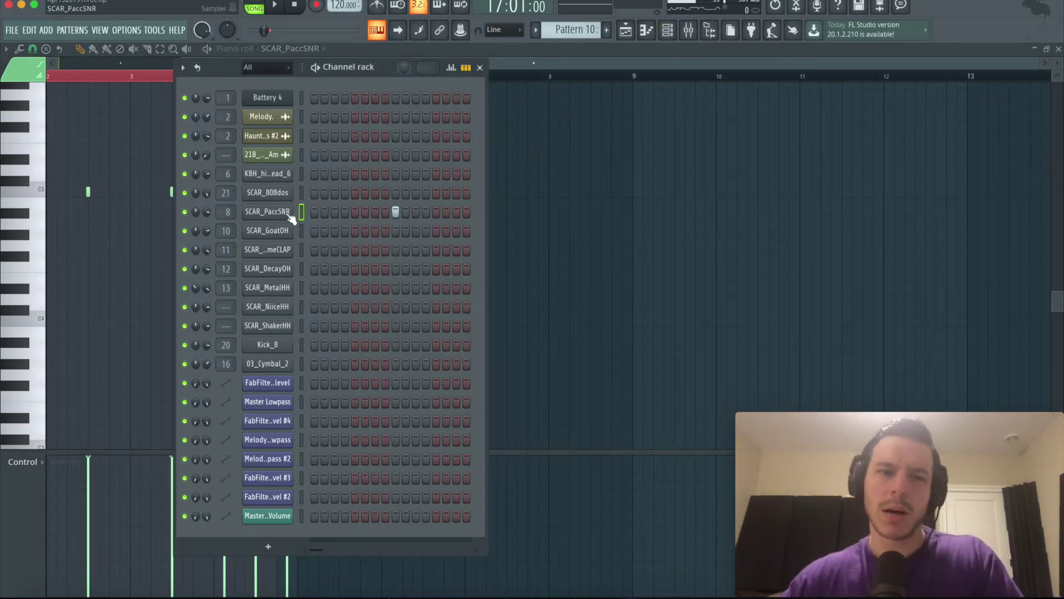
Set the SCAR_PaccSNR snare's time-stretch mode to e2 transient.
{"action": "left_click", "coordinate": [289, 212]}
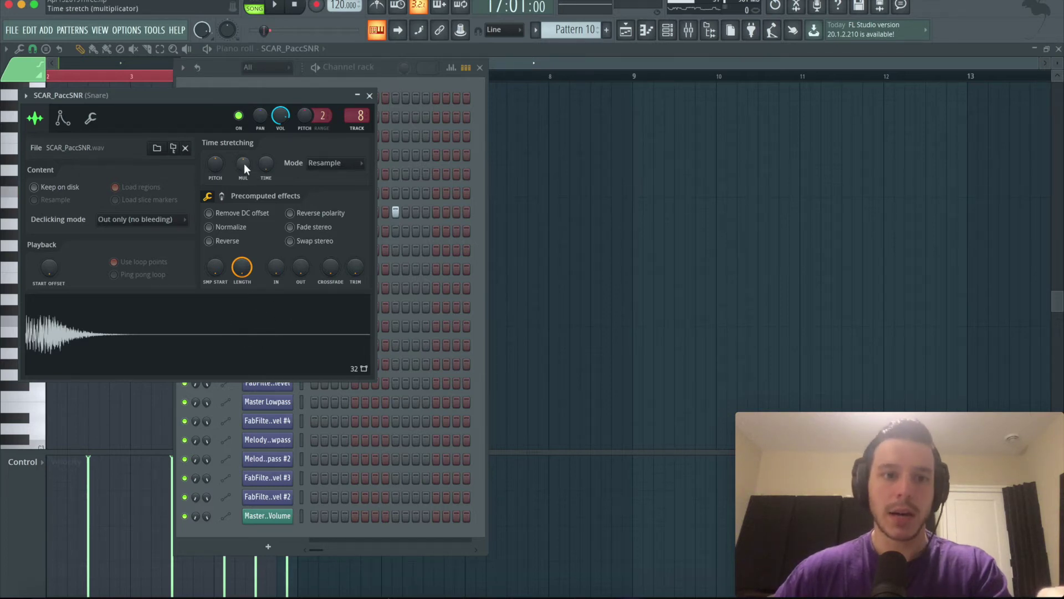
{"action": "left_click", "coordinate": [341, 163]}
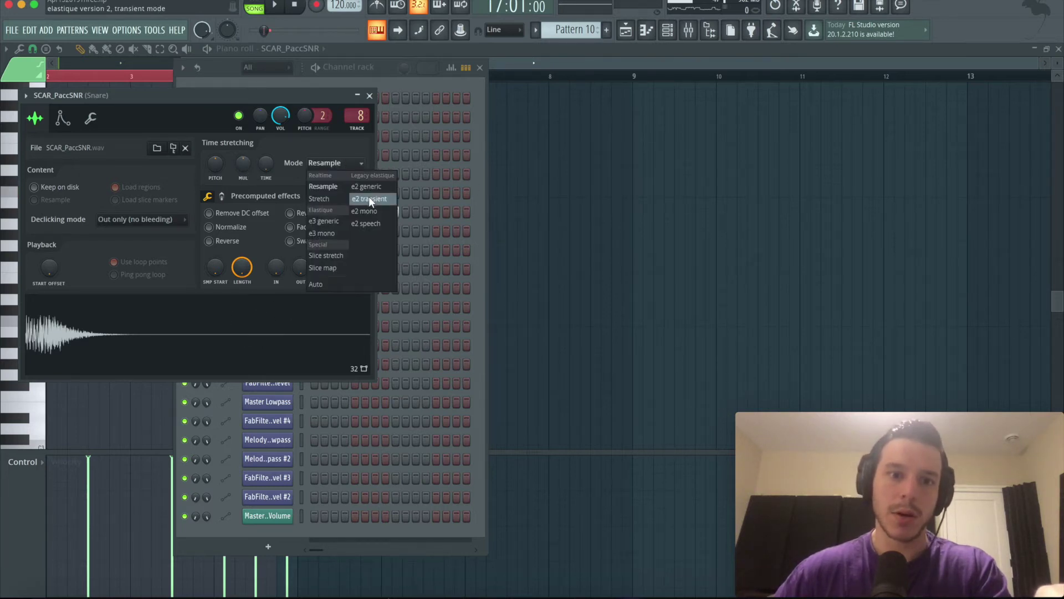
{"action": "left_click", "coordinate": [369, 199]}
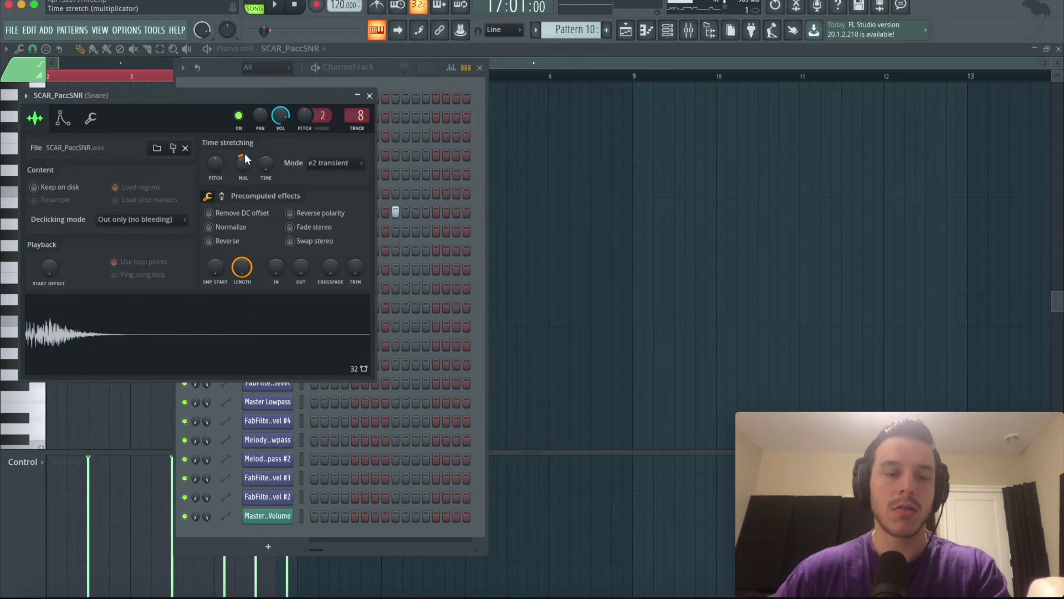
Tweak the snare's stretch multiplier to lengthen it, previewing and playing the song to check.
{"action": "left_click_drag", "start_coordinate": [244, 161], "coordinate": [247, 161]}
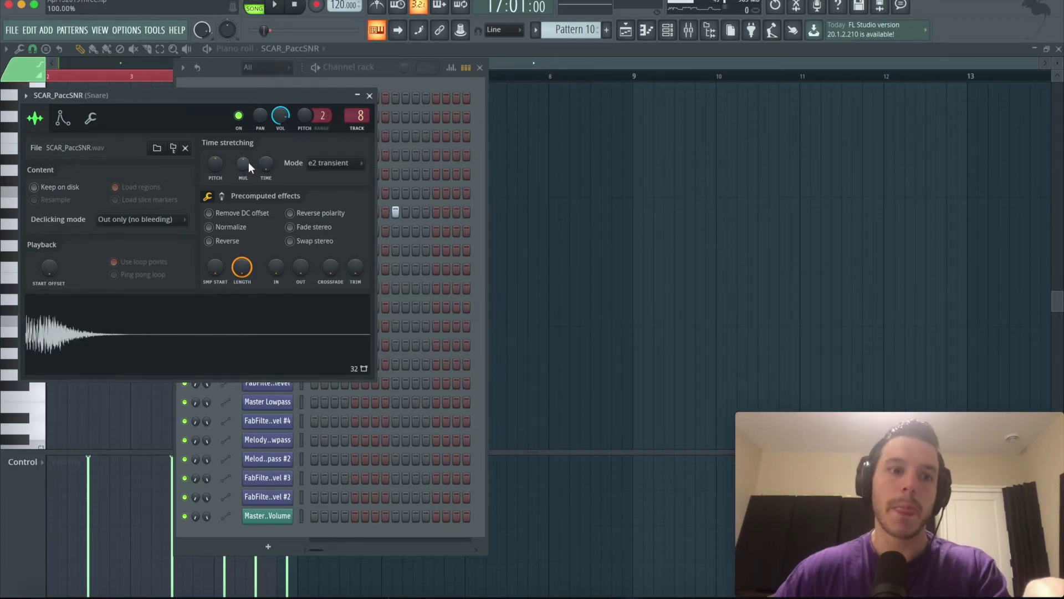
{"action": "left_click", "coordinate": [241, 332]}
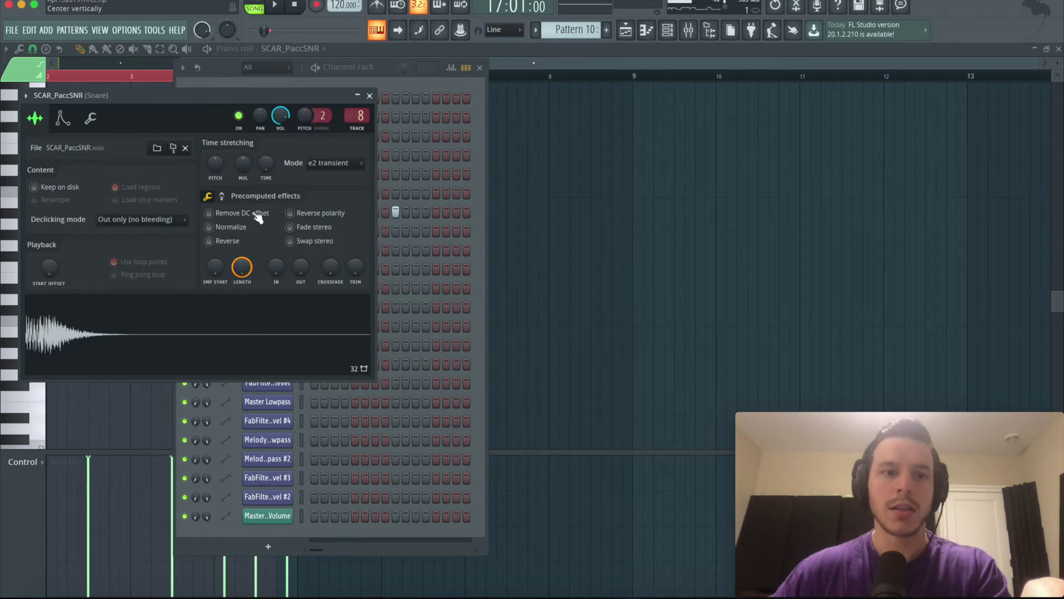
{"action": "left_click_drag", "start_coordinate": [243, 165], "coordinate": [243, 161]}
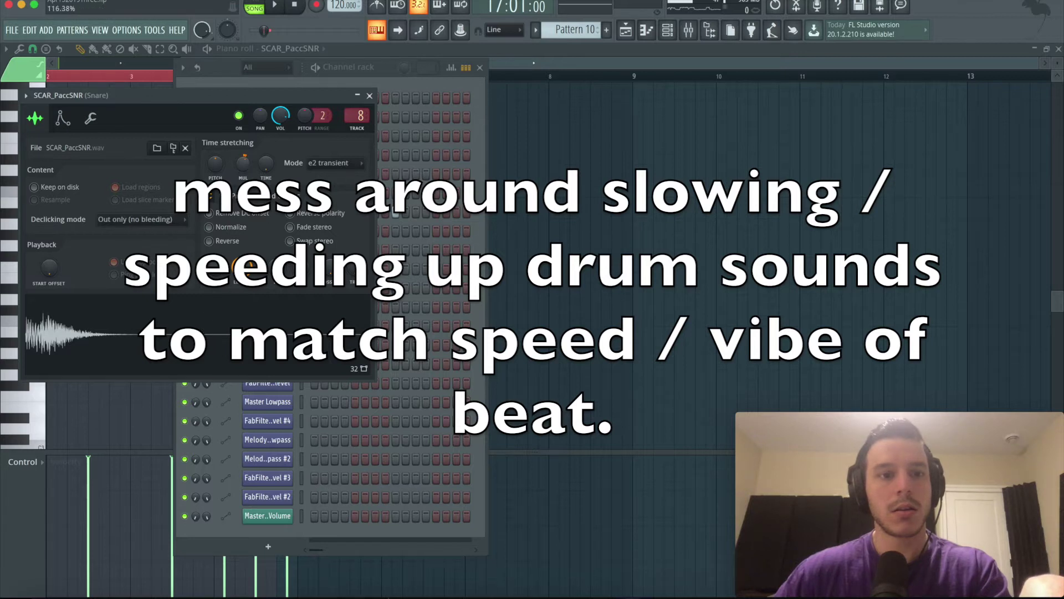
{"action": "key", "text": "ctrl+z"}
{"action": "left_click", "coordinate": [263, 319]}
{"action": "left_click_drag", "start_coordinate": [243, 165], "coordinate": [243, 162]}
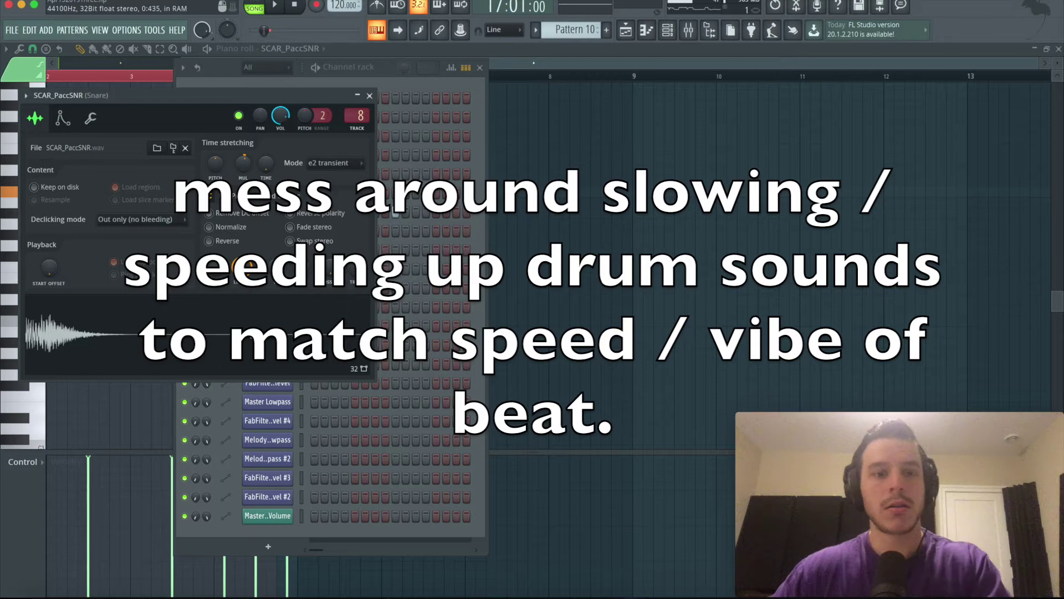
{"action": "key", "text": "space"}
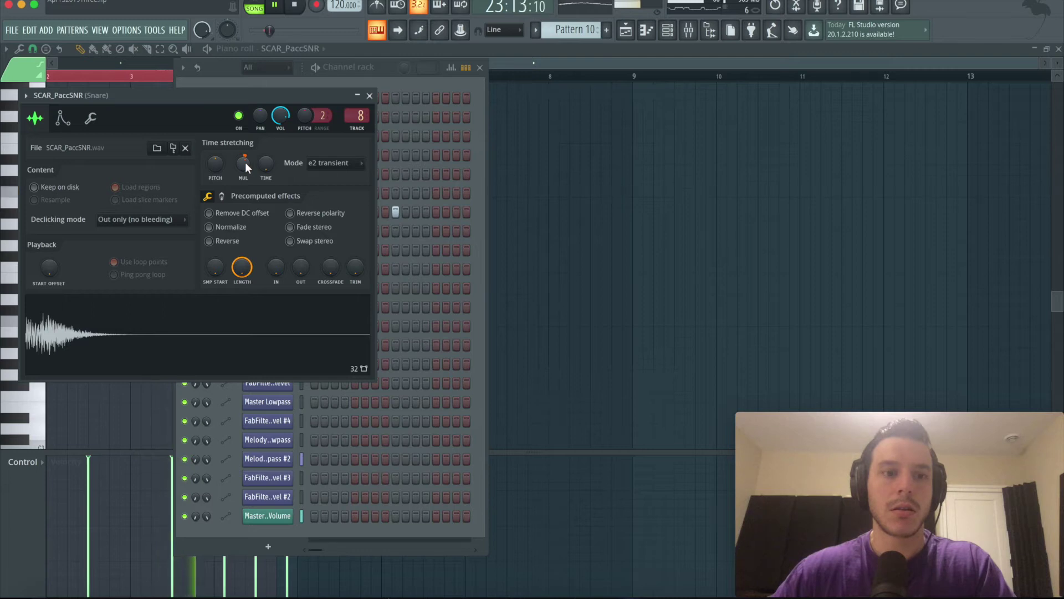
{"action": "key", "text": "space"}
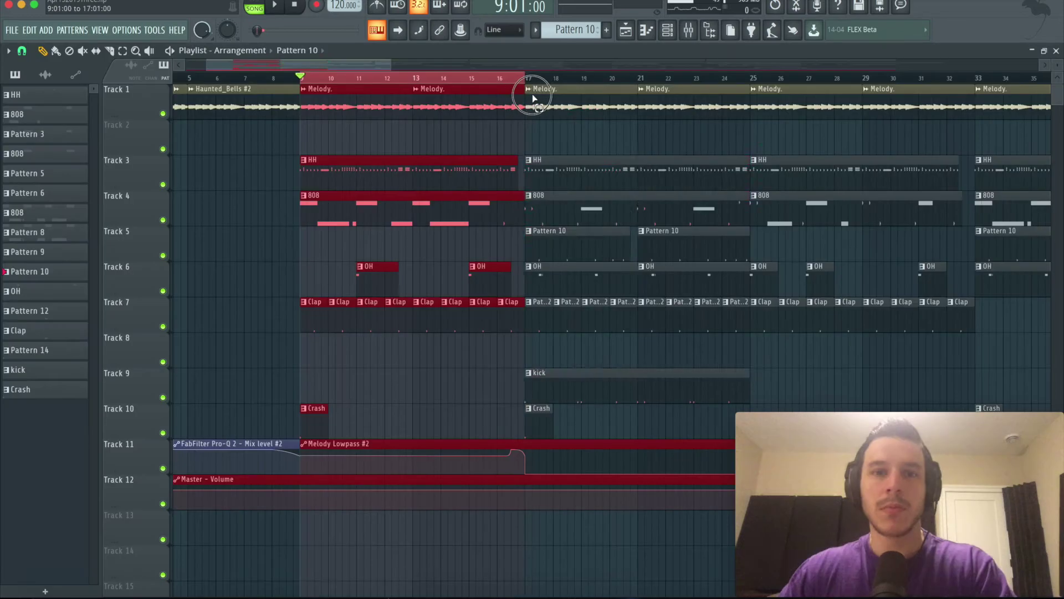
Open SCAR_TameCLAP's sampler settings, audition the clap in the song, then bring up the Mixer.
{"action": "key", "text": "F9"}
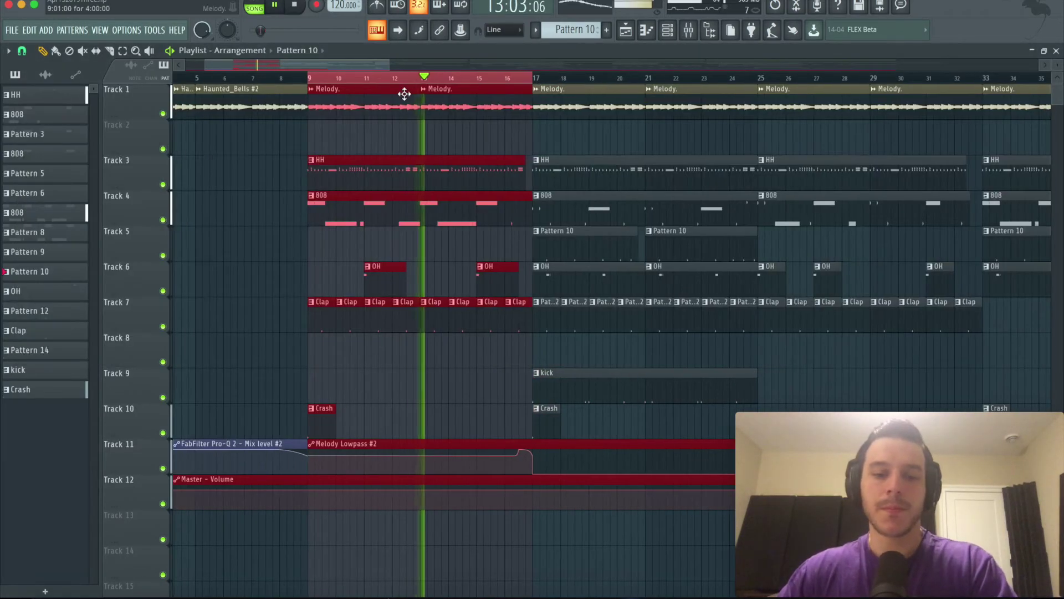
{"action": "key", "text": "F6"}
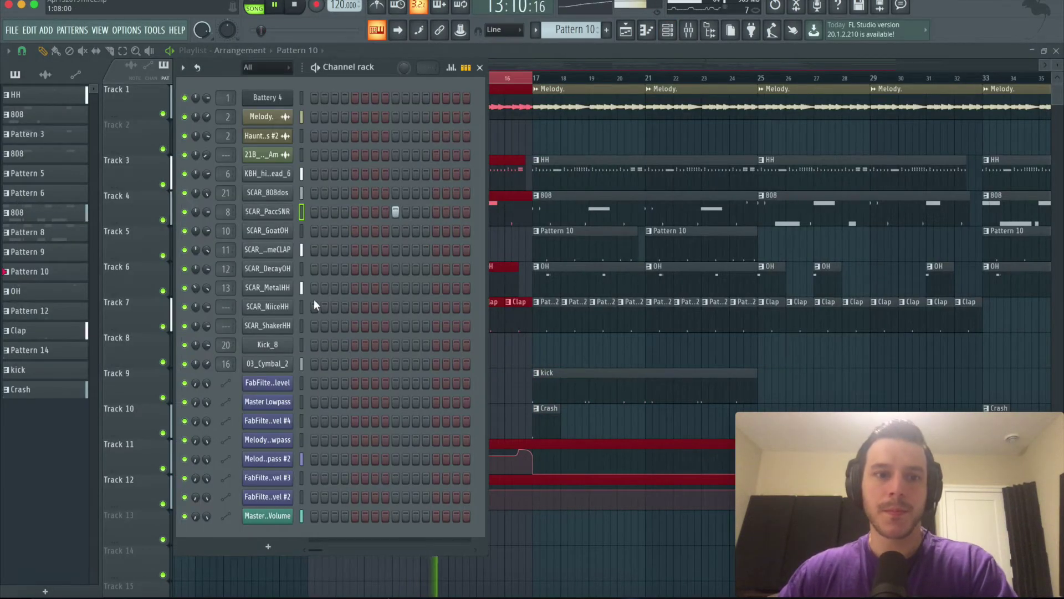
{"action": "left_click", "coordinate": [268, 249]}
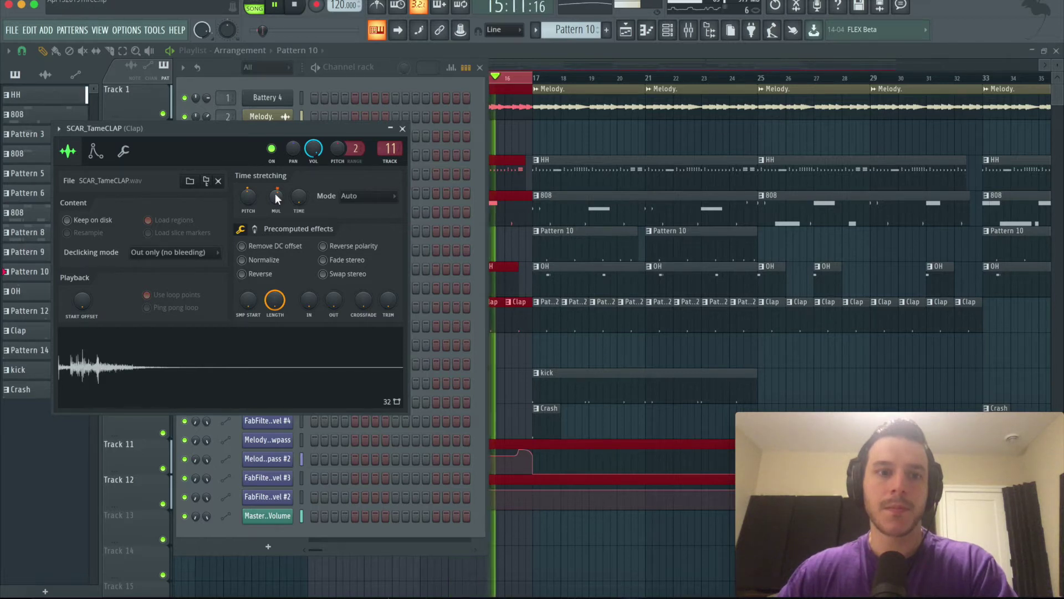
{"action": "key", "text": "space"}
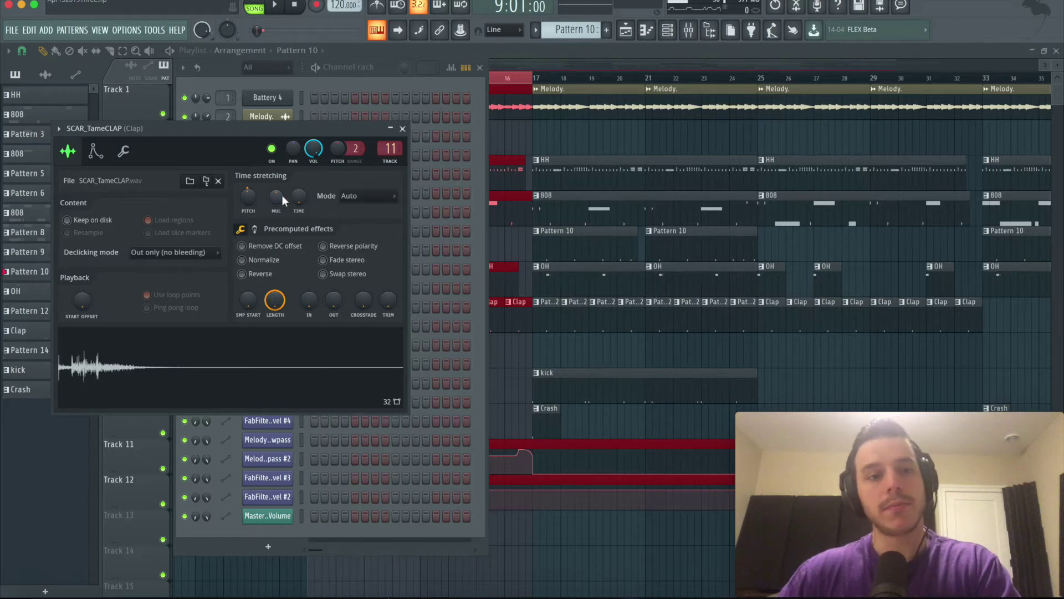
{"action": "key", "text": "space"}
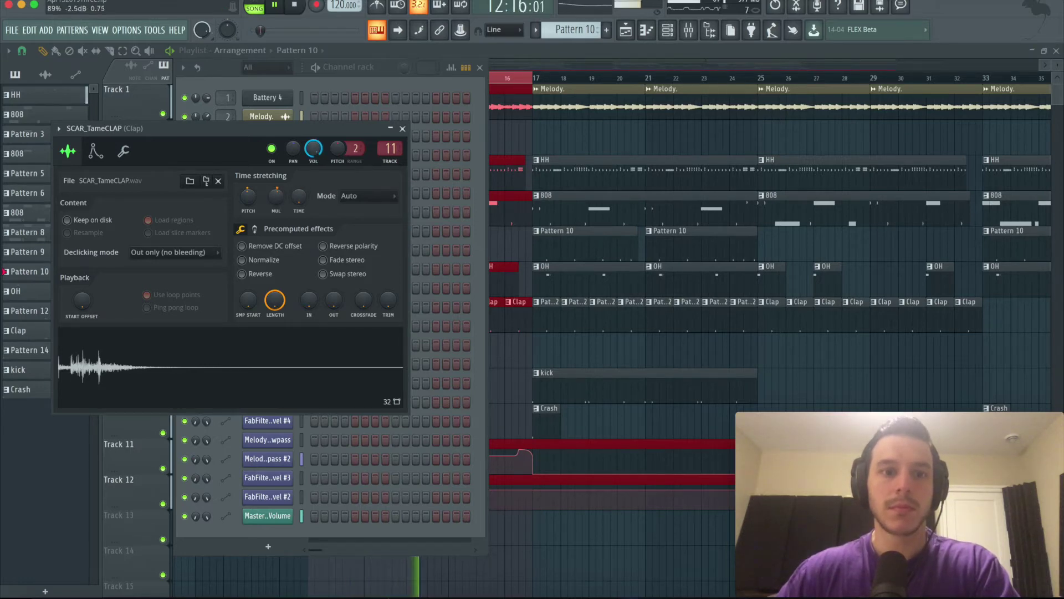
{"action": "key", "text": "space"}
{"action": "key", "text": "F9"}
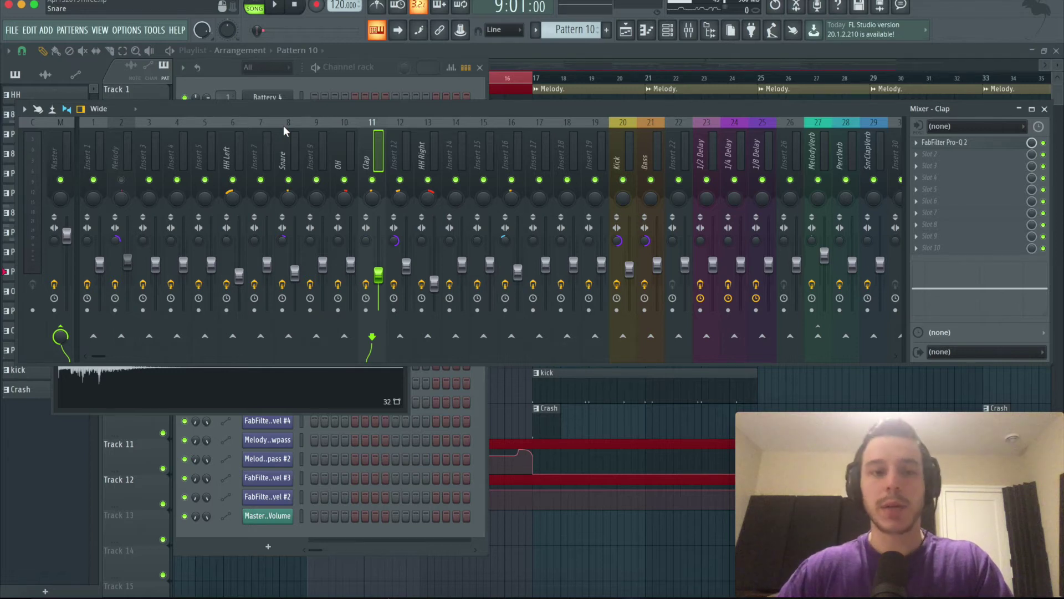
Solo the HH Right track, bring in HH Left alongside it, and play to compare.
{"action": "left_click", "coordinate": [230, 194]}
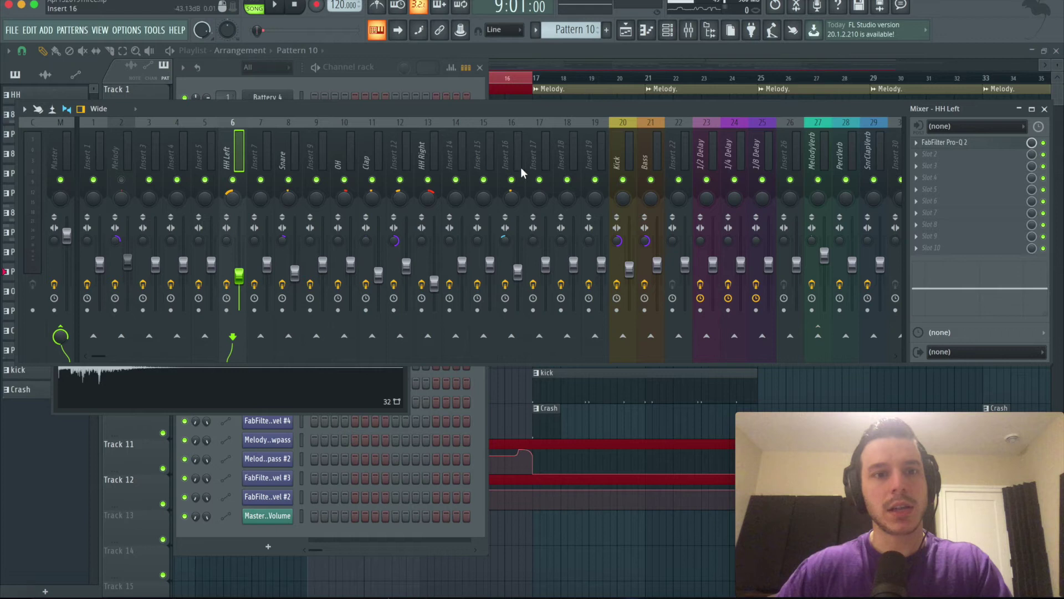
{"action": "left_click", "coordinate": [428, 194]}
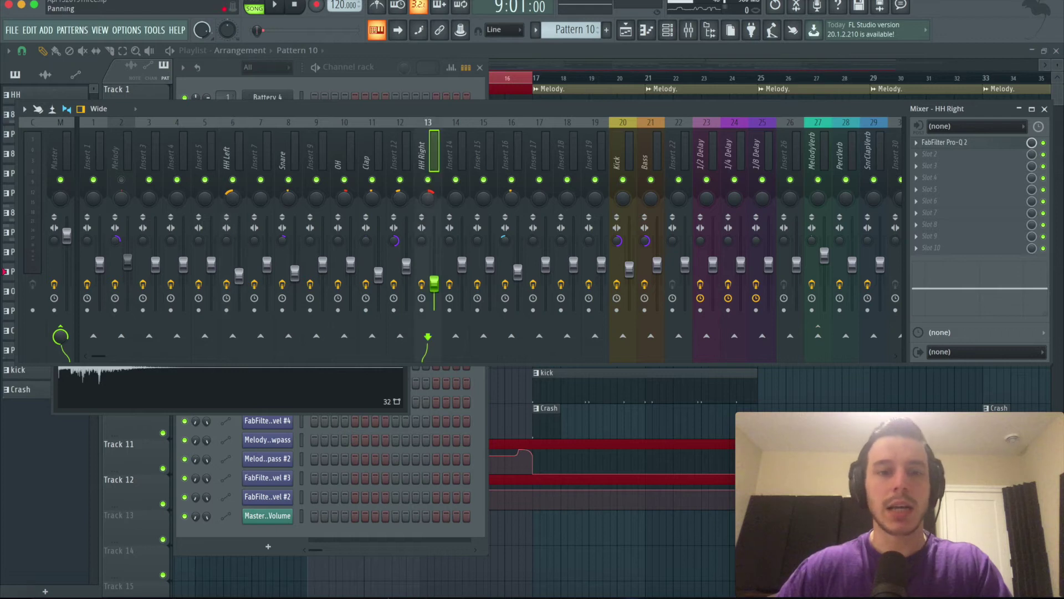
{"action": "right_click", "coordinate": [429, 181]}
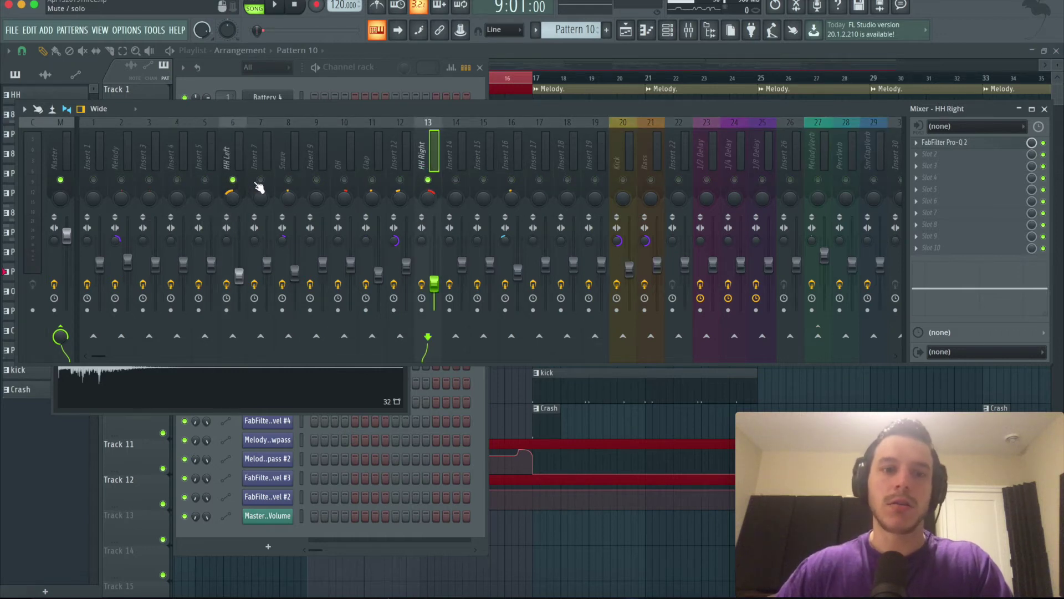
{"action": "key", "text": "space"}
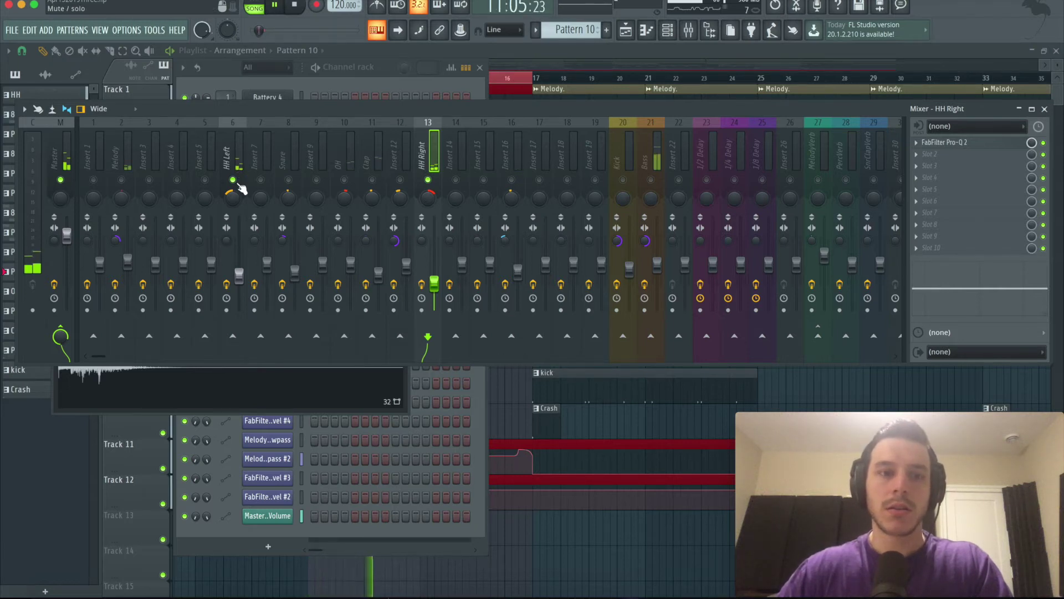
{"action": "key", "text": "space"}
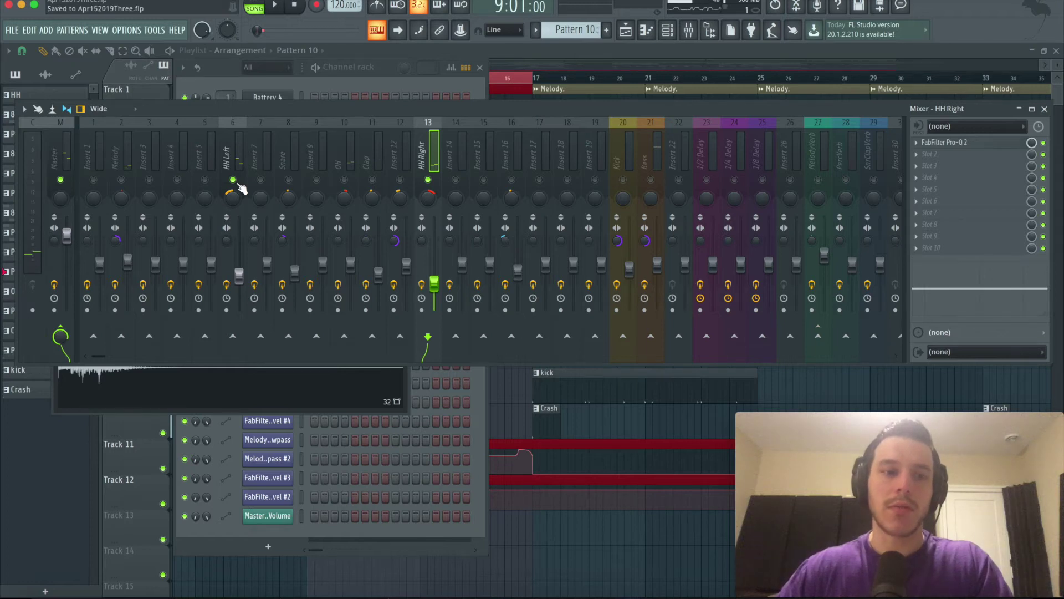
{"action": "left_click", "coordinate": [235, 181]}
{"action": "key", "text": "space"}
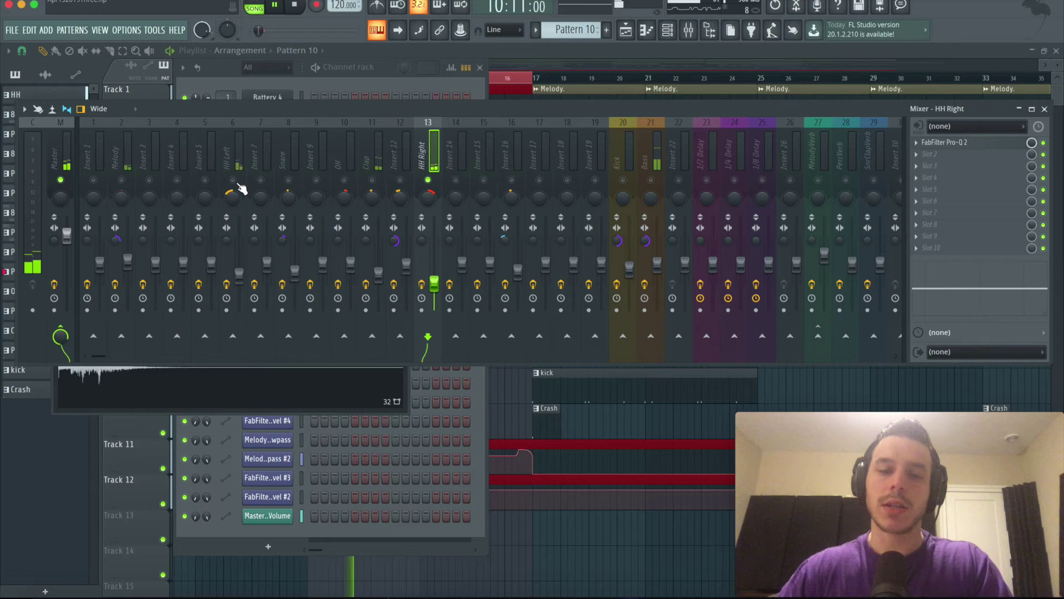
{"action": "key", "text": "space"}
{"action": "left_click", "coordinate": [238, 180]}
{"action": "key", "text": "space"}
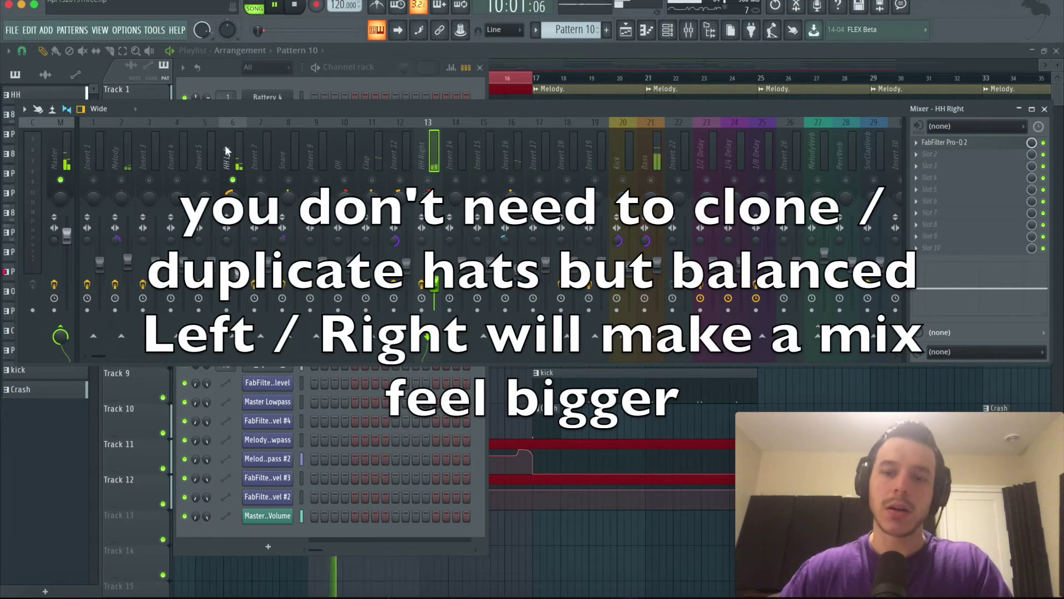
Check the closed hi-hat sample's channel settings, then return to the Mixer.
{"action": "left_click", "coordinate": [225, 78]}
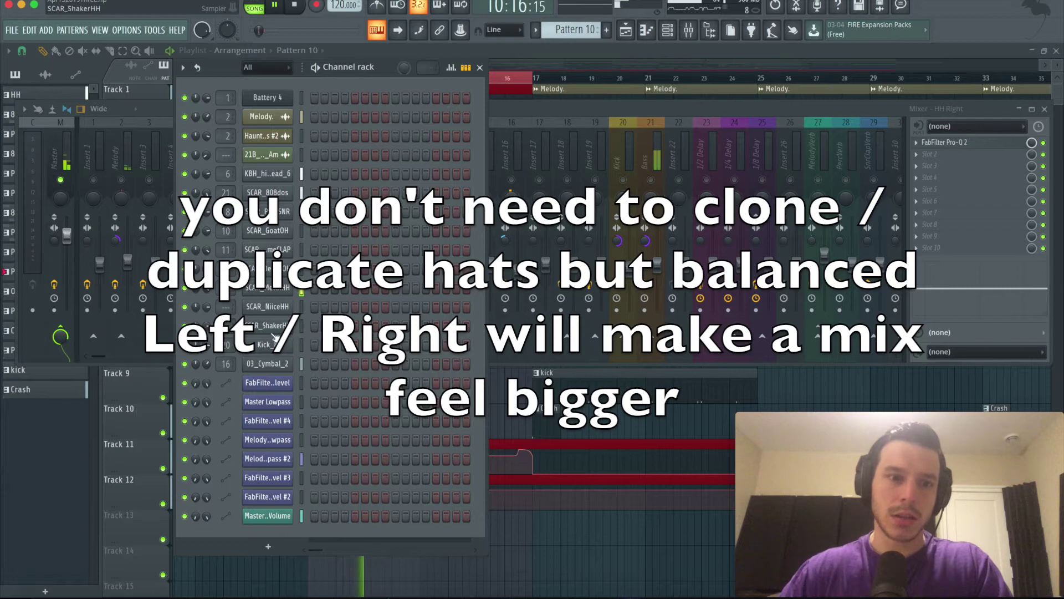
{"action": "left_click", "coordinate": [267, 173]}
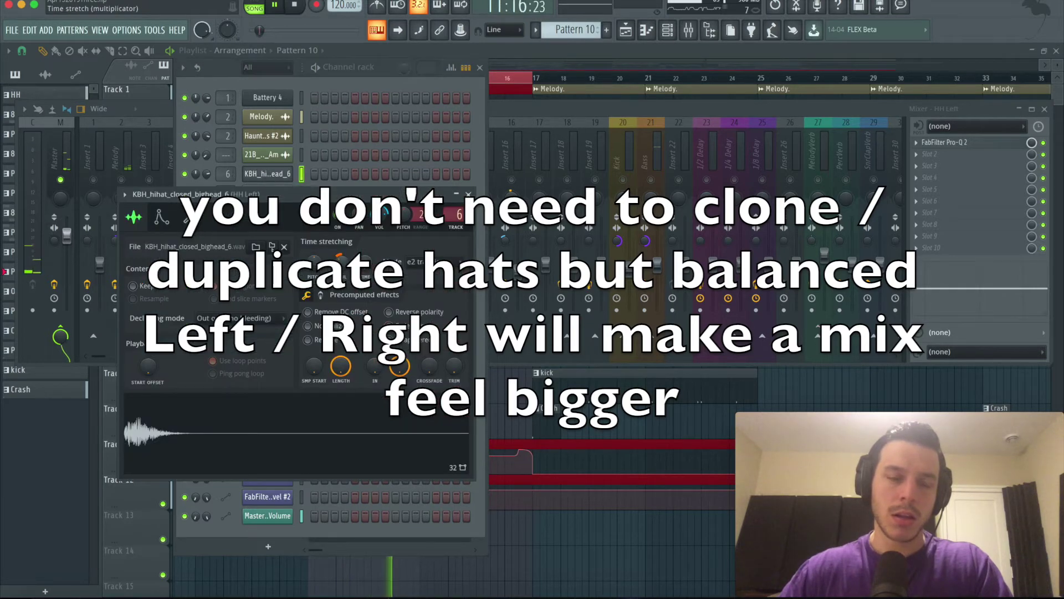
{"action": "left_click", "coordinate": [469, 194]}
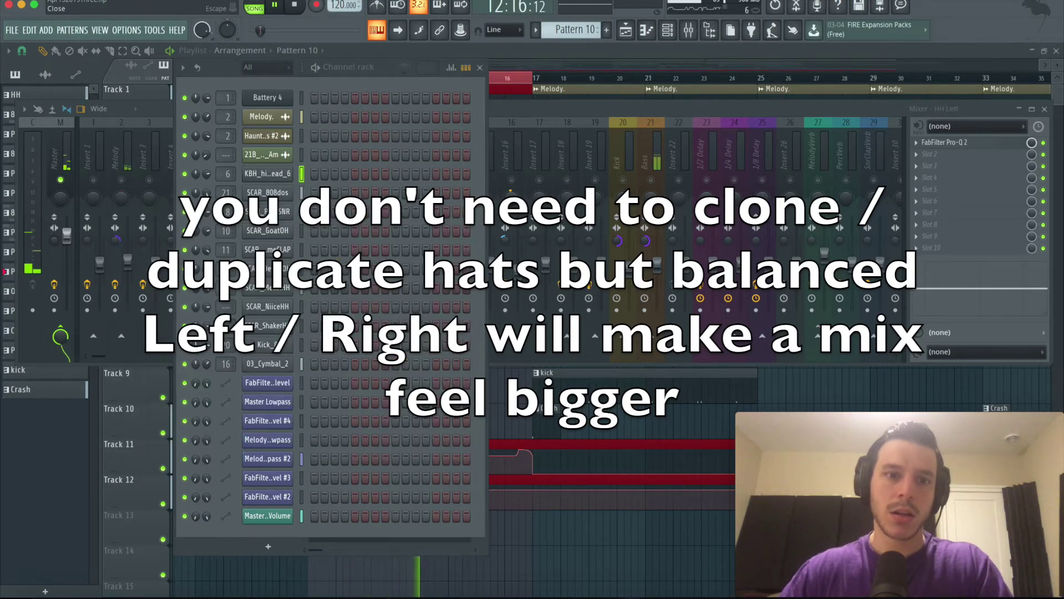
{"action": "left_click", "coordinate": [513, 109]}
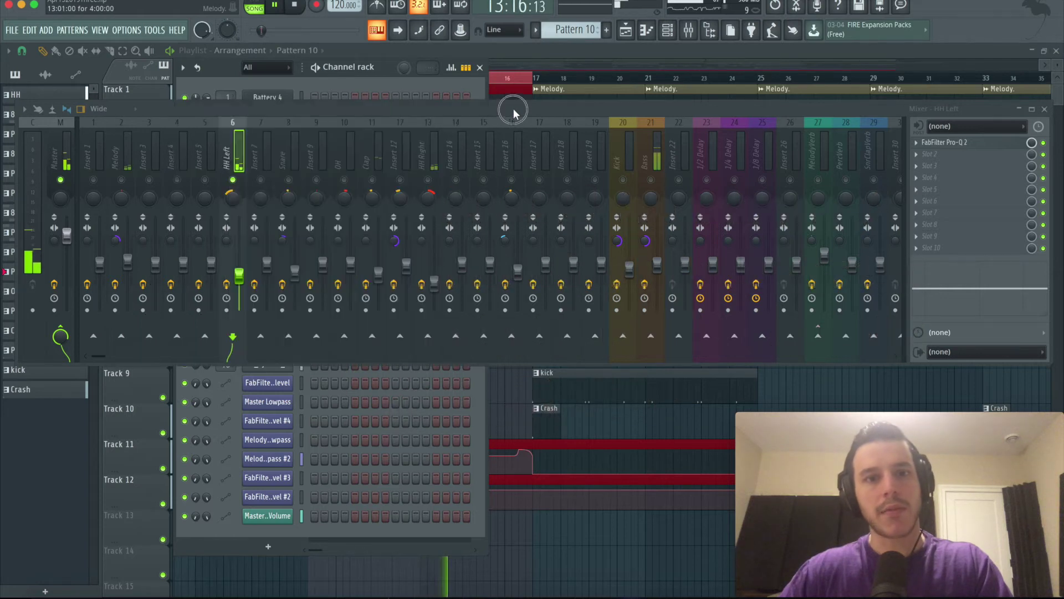
Select hi-hat notes across the pattern up to bar 7, play it, then deselect them.
{"action": "key", "text": "space"}
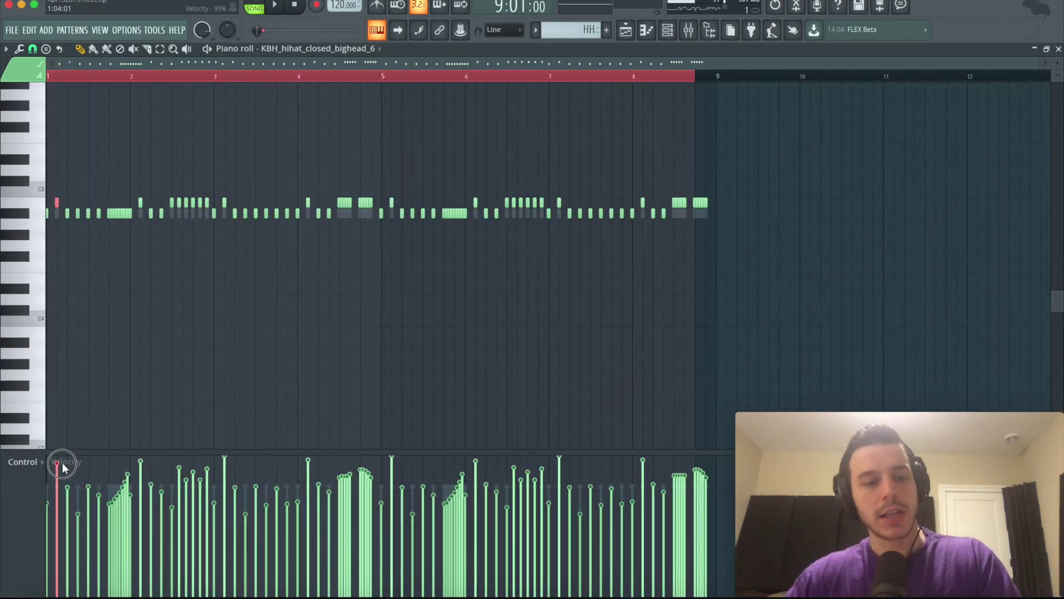
{"action": "left_click", "coordinate": [225, 201]}
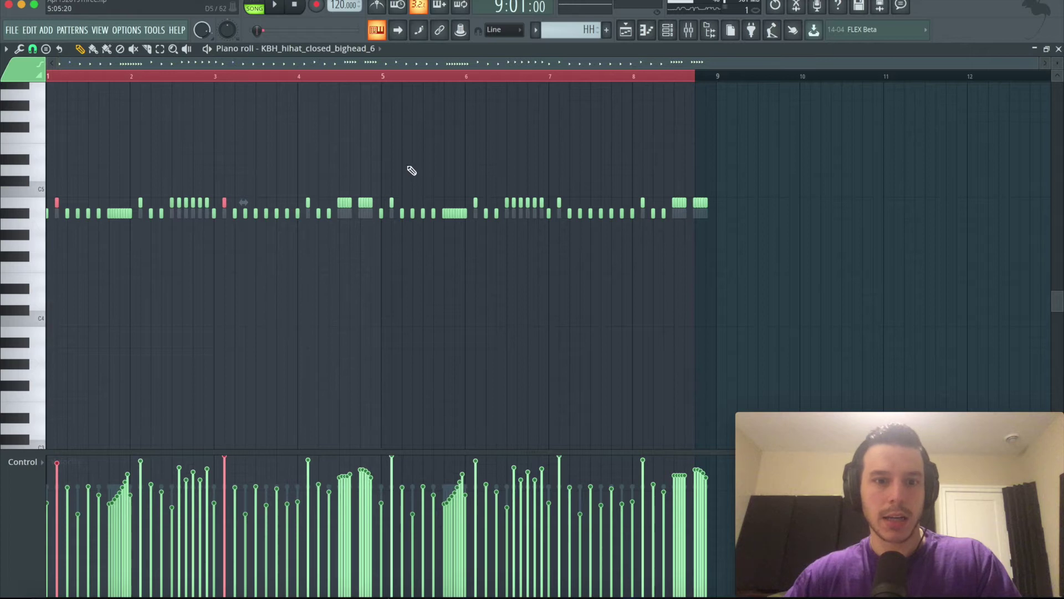
{"action": "left_click", "coordinate": [392, 202]}
{"action": "left_click", "coordinate": [560, 201]}
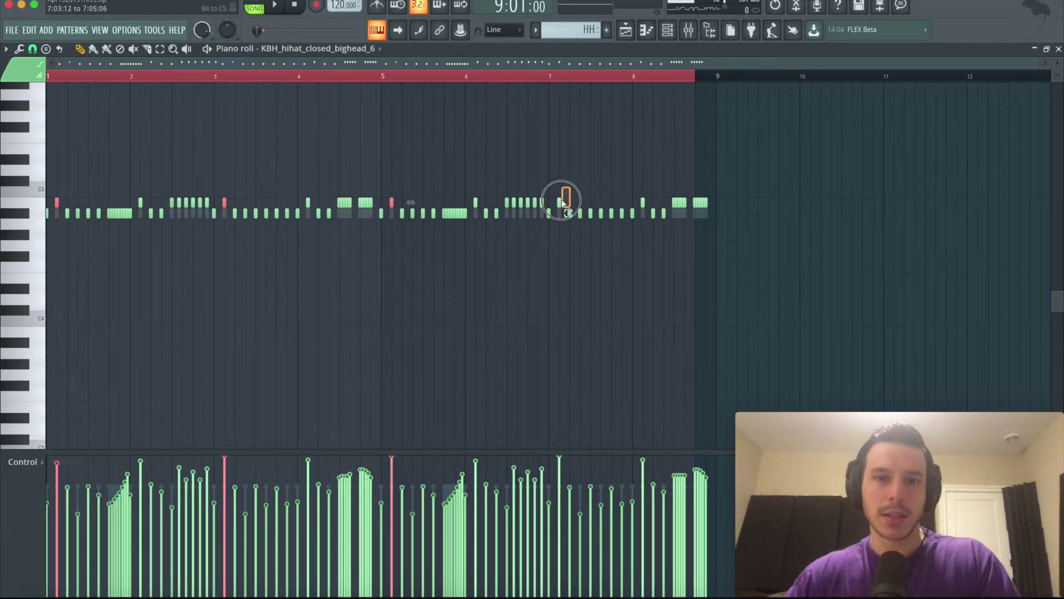
{"action": "key", "text": "space"}
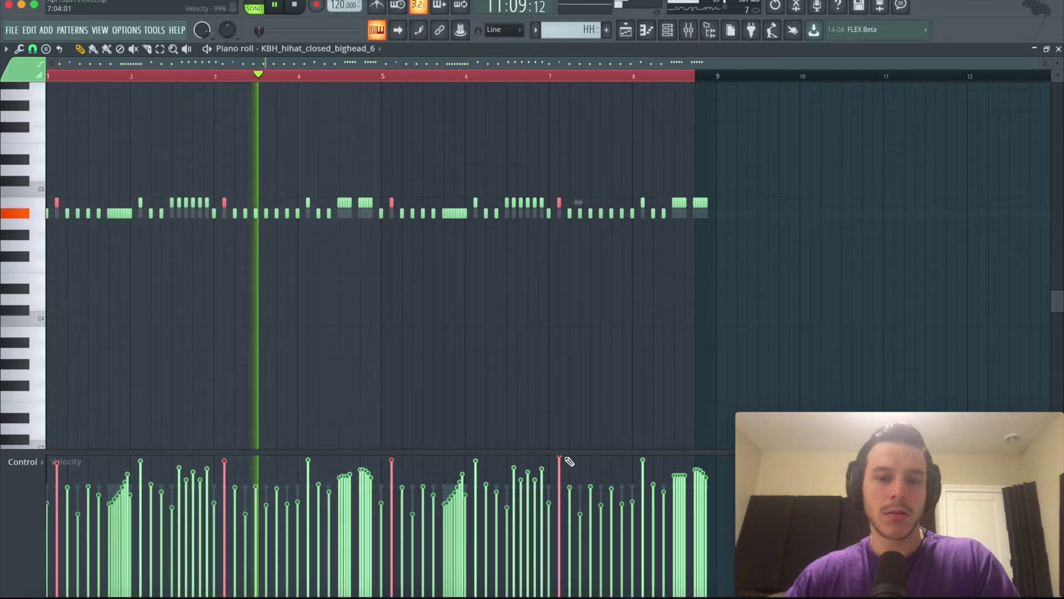
{"action": "left_click", "coordinate": [512, 372]}
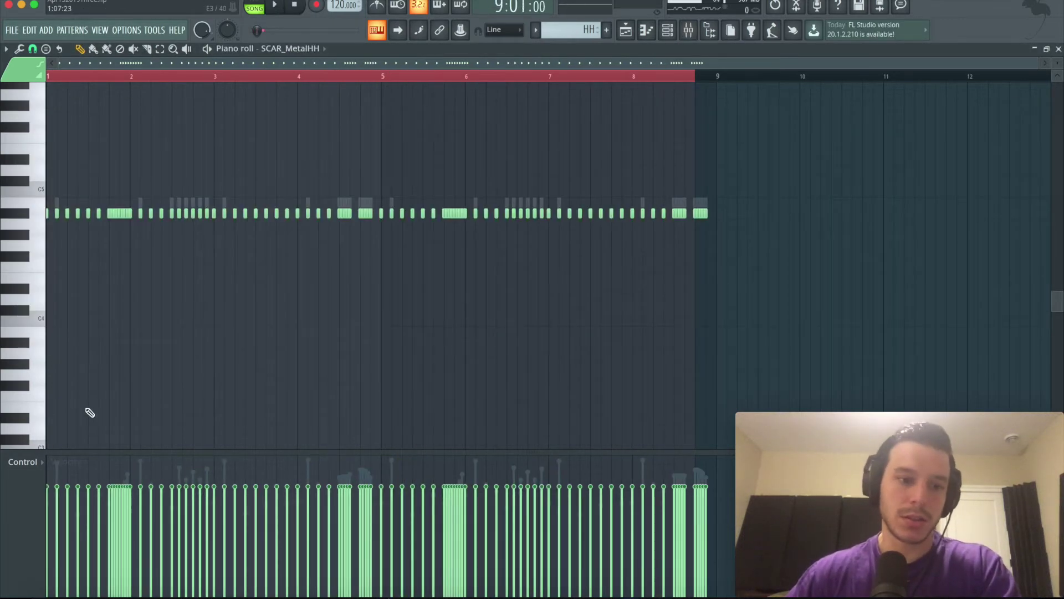
{"action": "key", "text": "F6"}
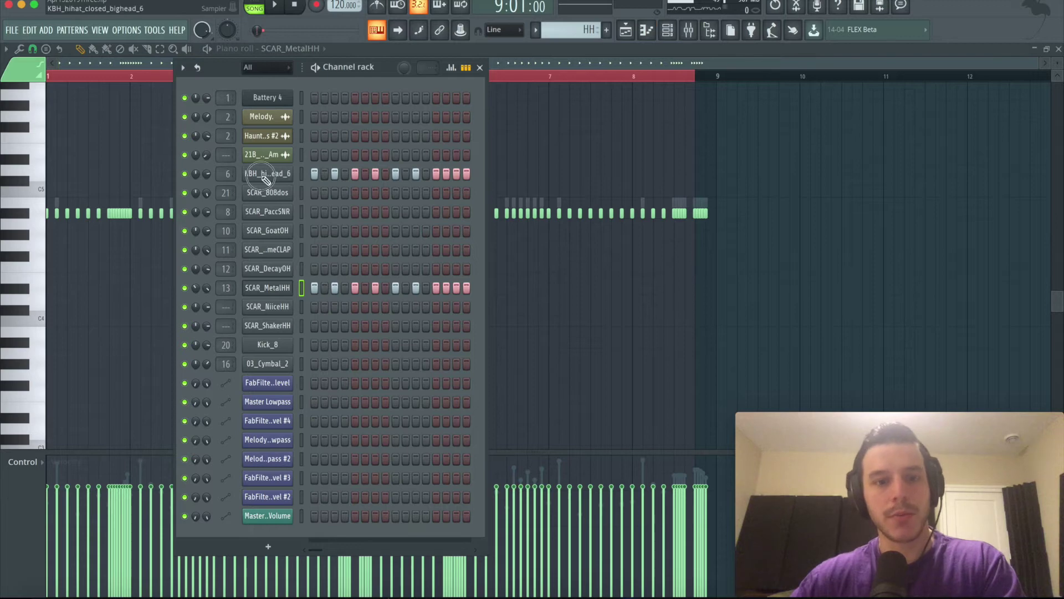
{"action": "left_click", "coordinate": [265, 174]}
{"action": "key", "text": "F7"}
{"action": "key", "text": "F6"}
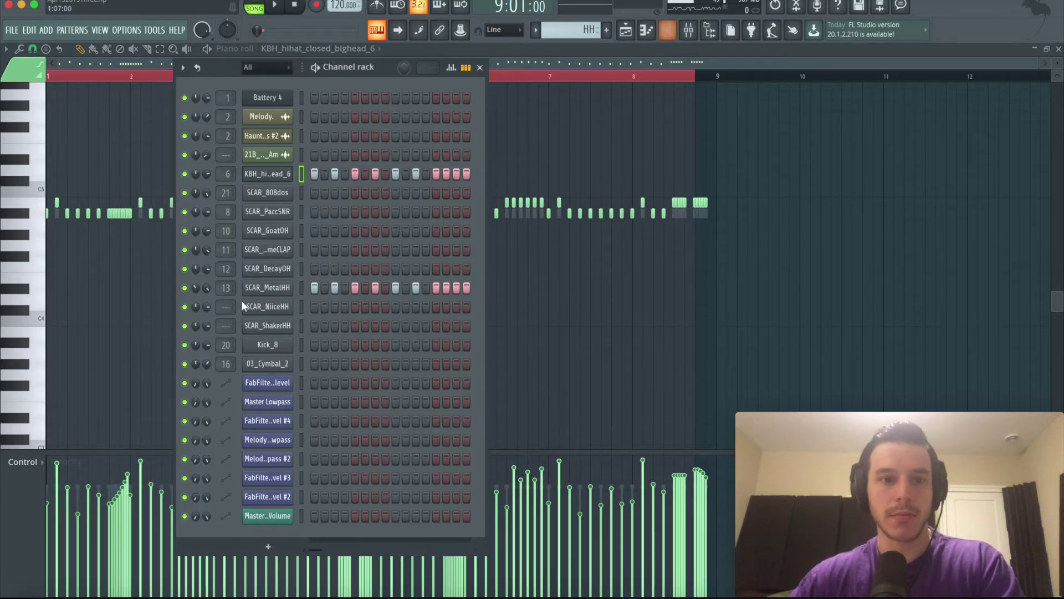
{"action": "left_click", "coordinate": [259, 289]}
{"action": "key", "text": "F7"}
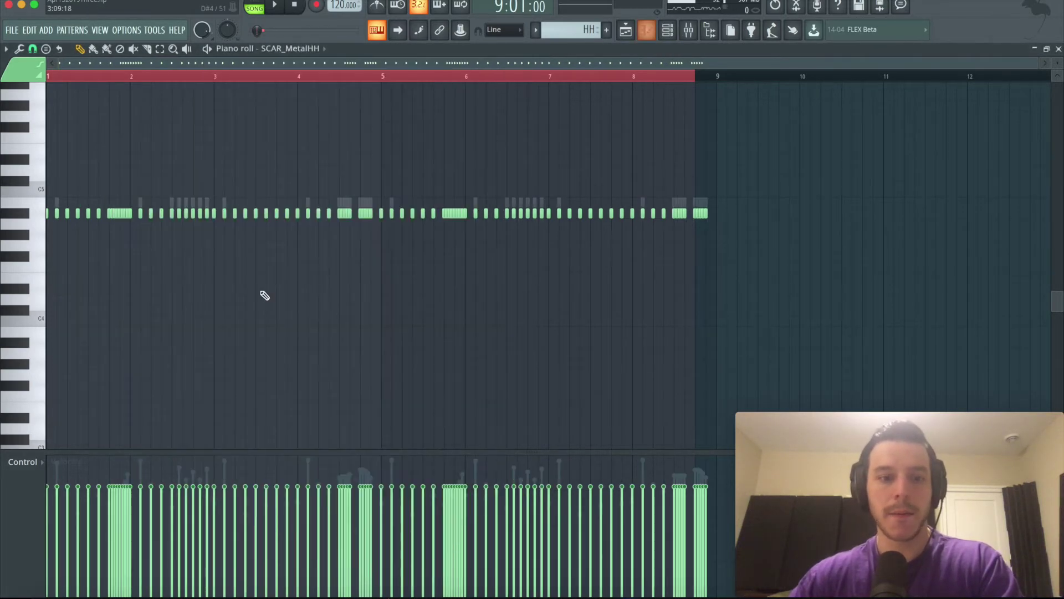
{"action": "key", "text": "space"}
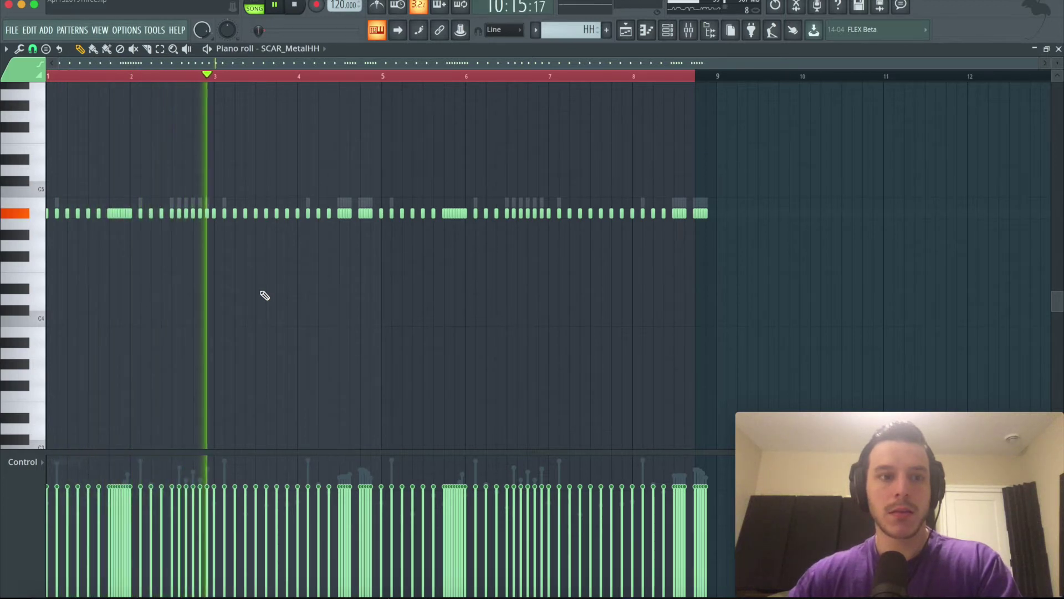
{"action": "key", "text": "space"}
{"action": "key", "text": "space"}
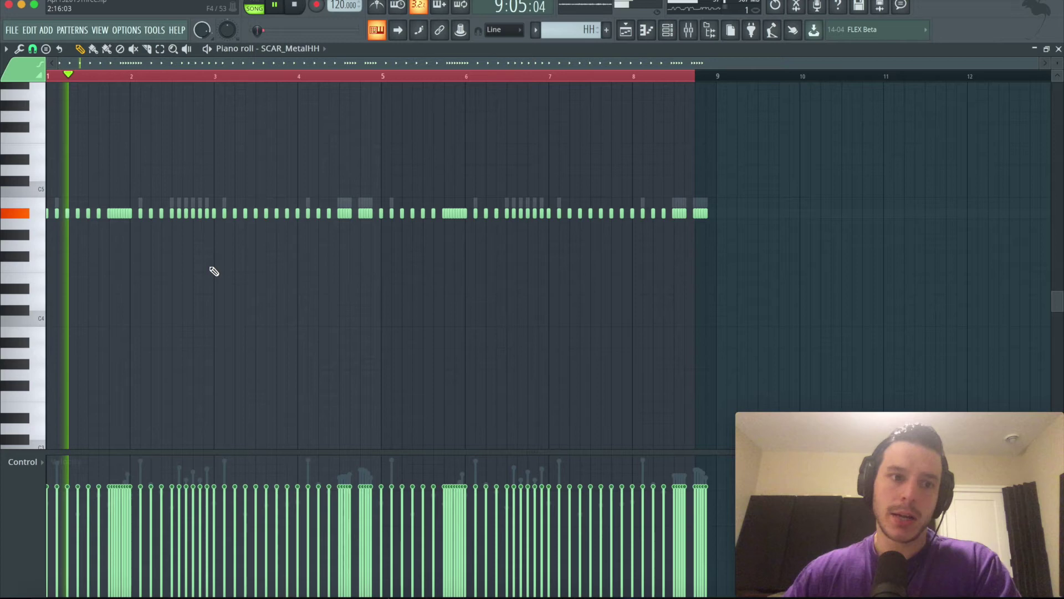
{"action": "key", "text": "space"}
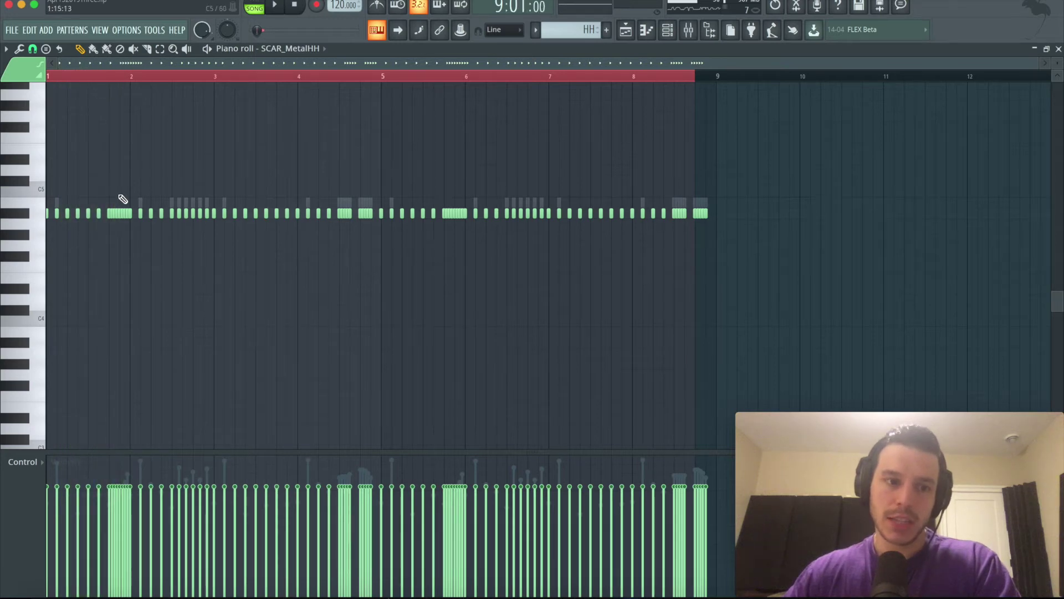
{"action": "key", "text": "F6"}
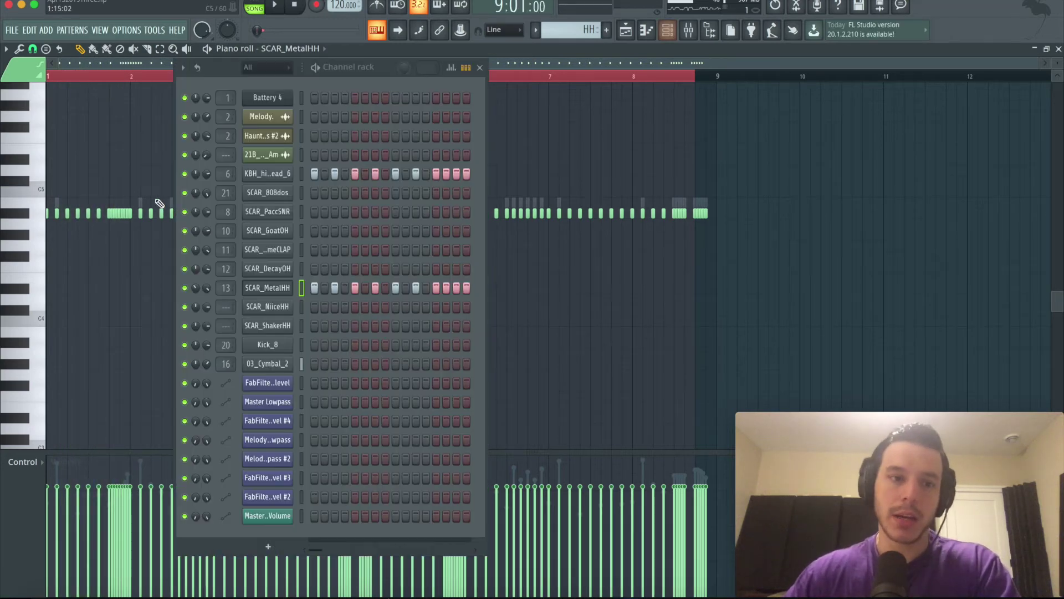
{"action": "left_click", "coordinate": [249, 173]}
{"action": "key", "text": "F6"}
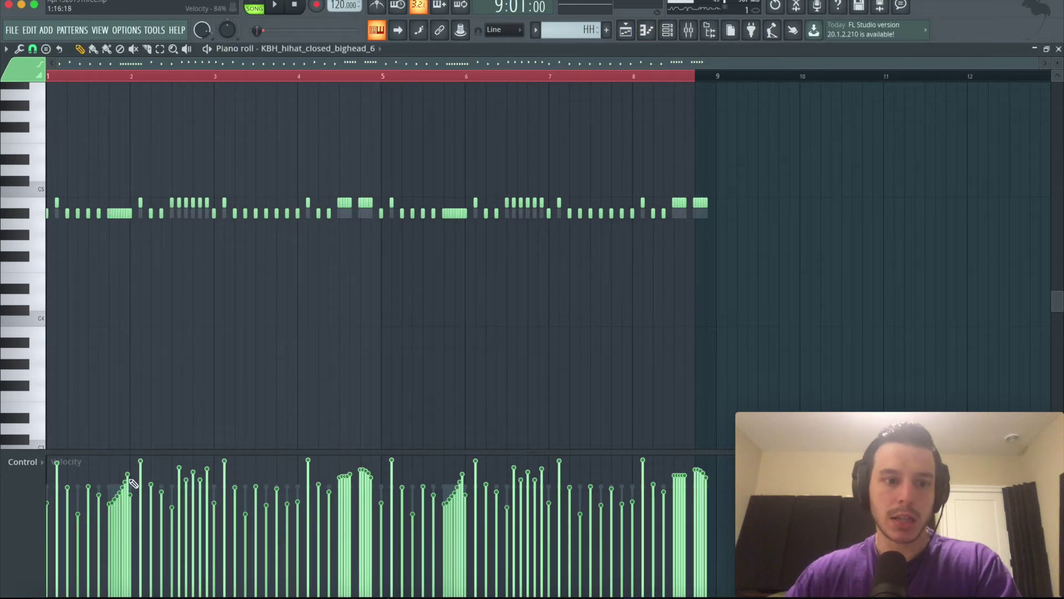
{"action": "key", "text": "F6"}
{"action": "left_click", "coordinate": [275, 287]}
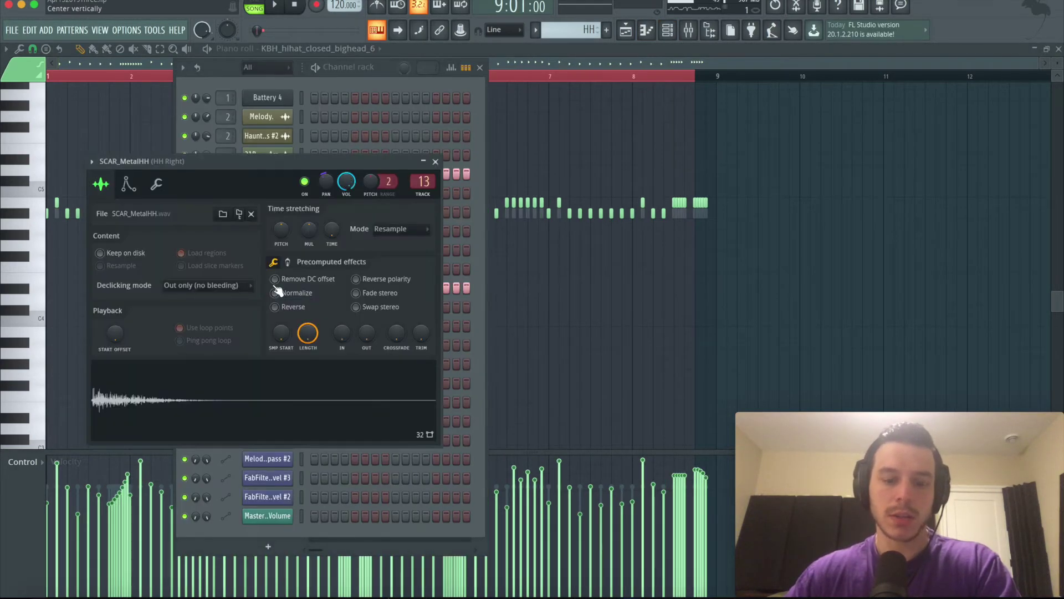
{"action": "key", "text": "F6"}
{"action": "left_click", "coordinate": [127, 217]}
Ramp down the velocities of the hi-hat roll near bar 2.
{"action": "left_click_drag", "start_coordinate": [126, 218], "coordinate": [107, 208]}
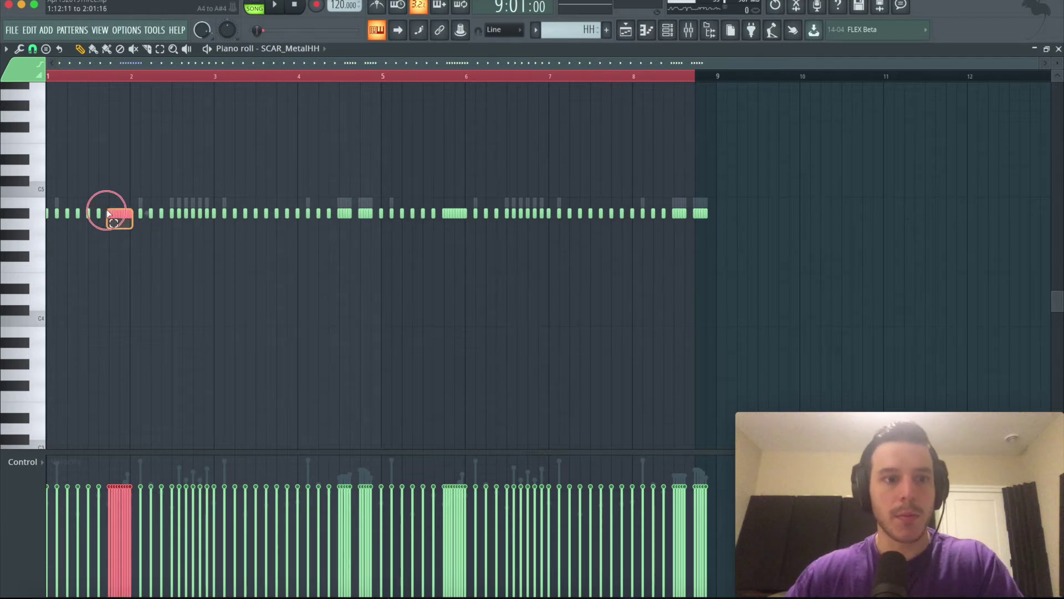
{"action": "left_click_drag", "start_coordinate": [111, 517], "coordinate": [115, 511]}
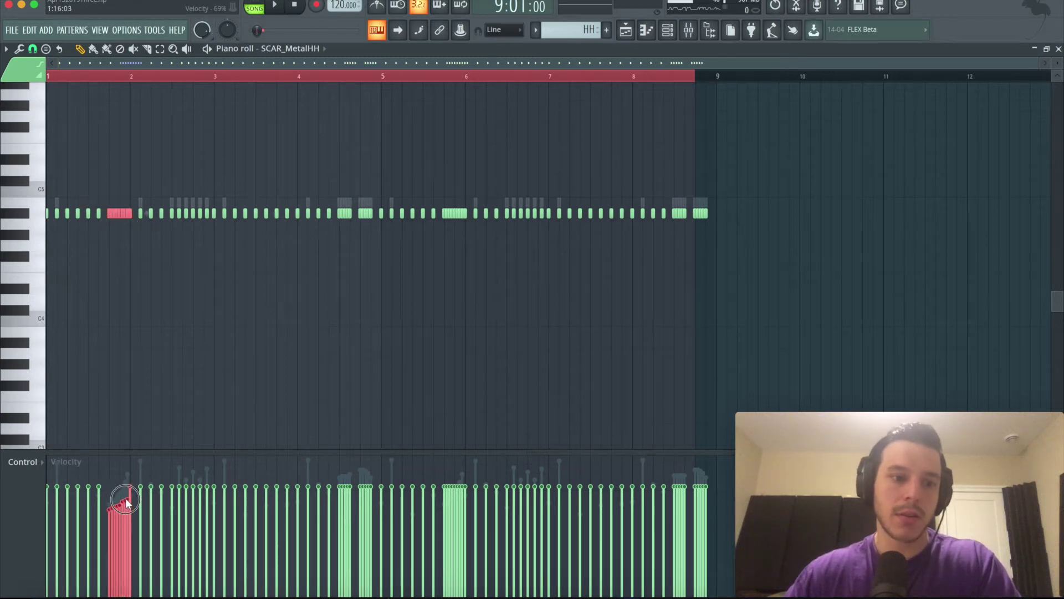
{"action": "key", "text": "space"}
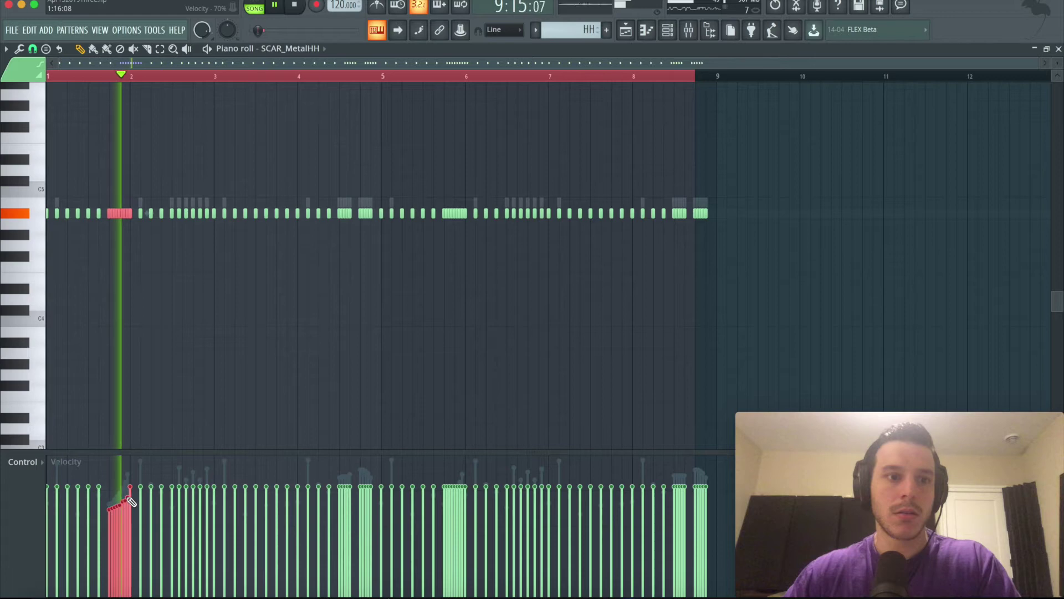
{"action": "left_click_drag", "start_coordinate": [131, 502], "coordinate": [129, 512]}
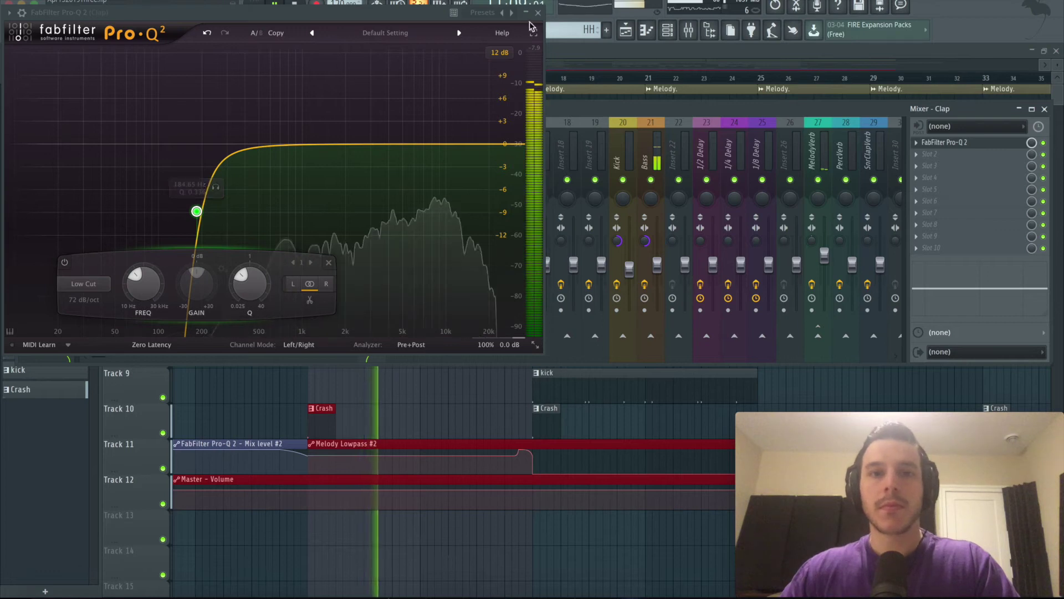
Adjust the Clap's stereo separation, then ramp the velocities of the roll before bar 5.
{"action": "left_click", "coordinate": [537, 12]}
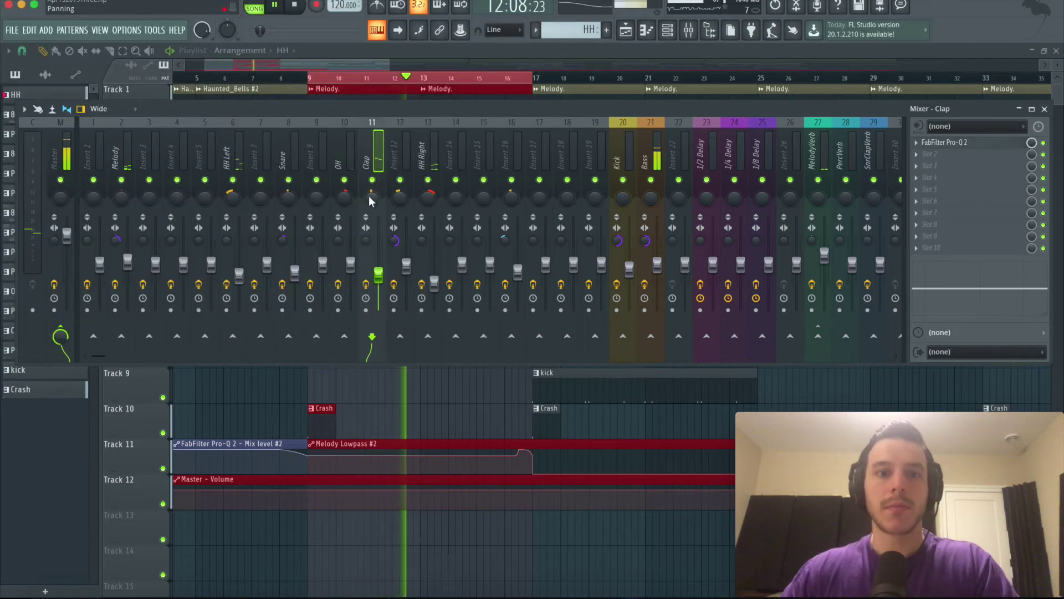
{"action": "left_click_drag", "start_coordinate": [368, 237], "coordinate": [366, 244]}
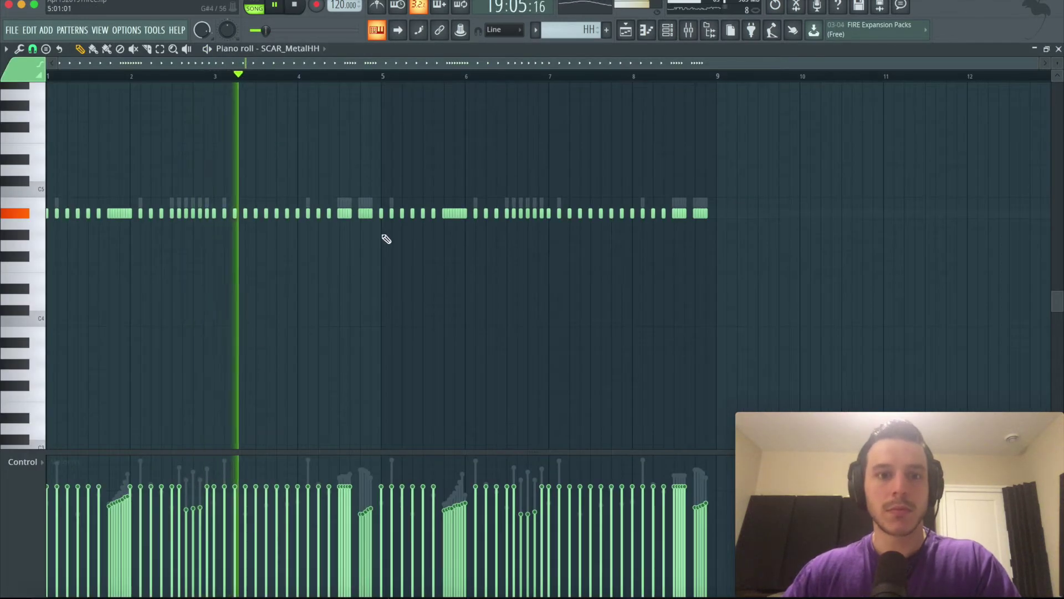
{"action": "left_click_drag", "start_coordinate": [382, 238], "coordinate": [339, 210]}
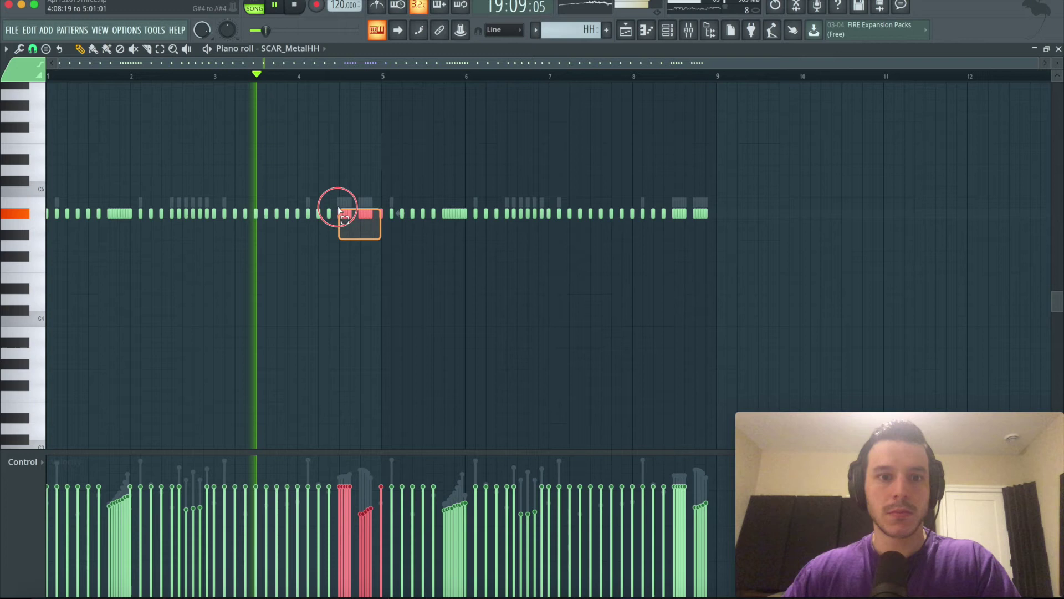
{"action": "left_click_drag", "start_coordinate": [363, 509], "coordinate": [359, 506]}
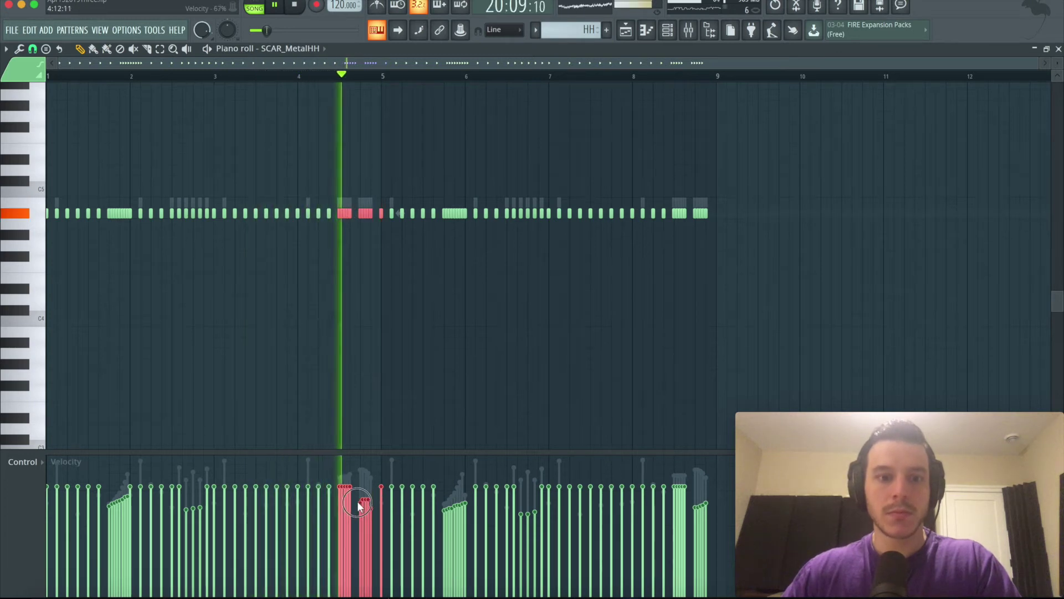
Select and deselect the hi-hat rolls after bar 5 and before bar 9.
{"action": "left_click", "coordinate": [459, 214]}
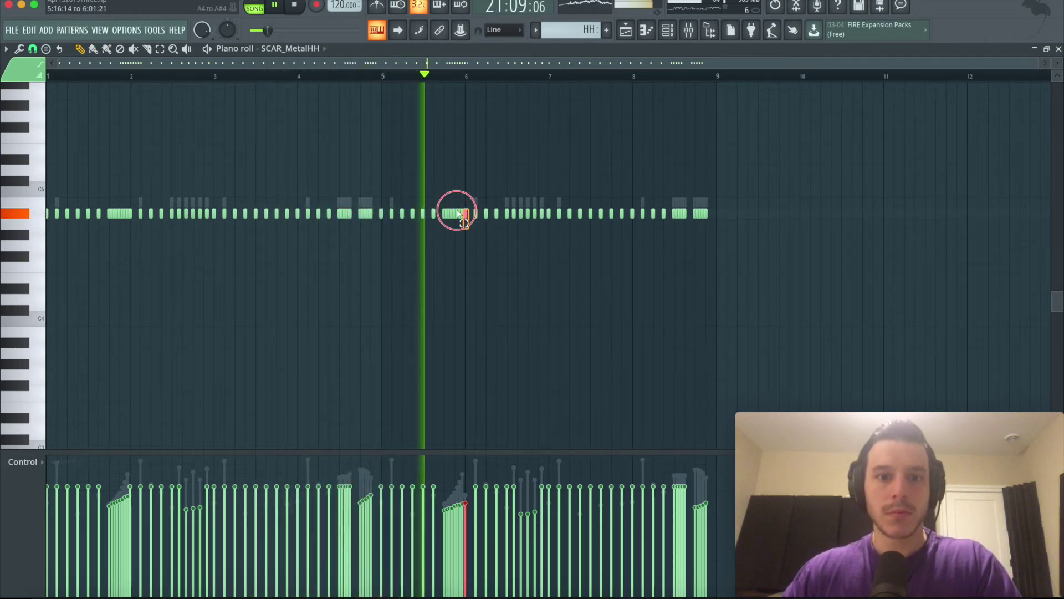
{"action": "left_click", "coordinate": [571, 249]}
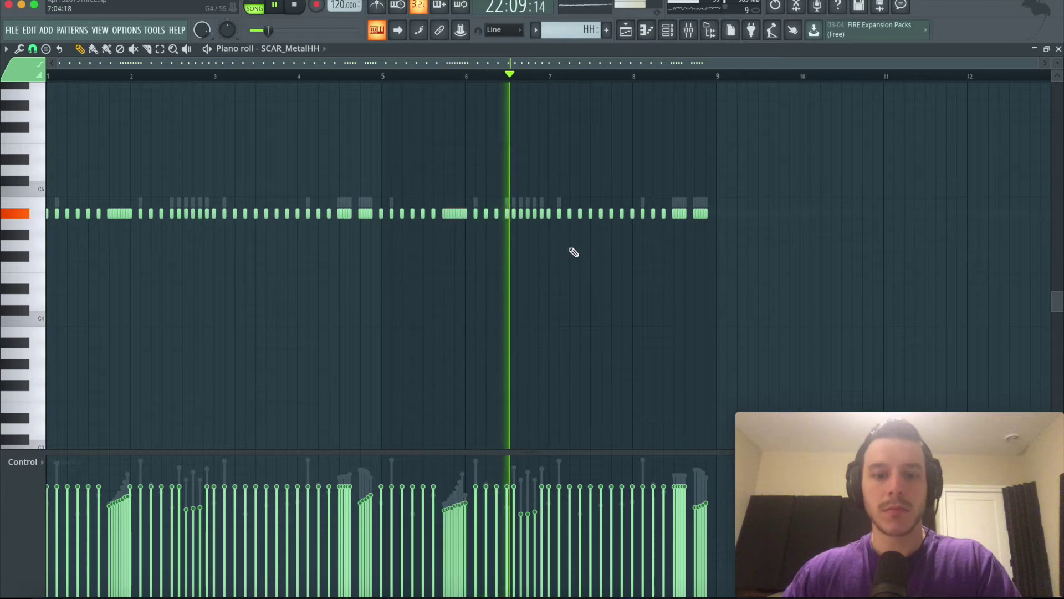
{"action": "left_click", "coordinate": [693, 213]}
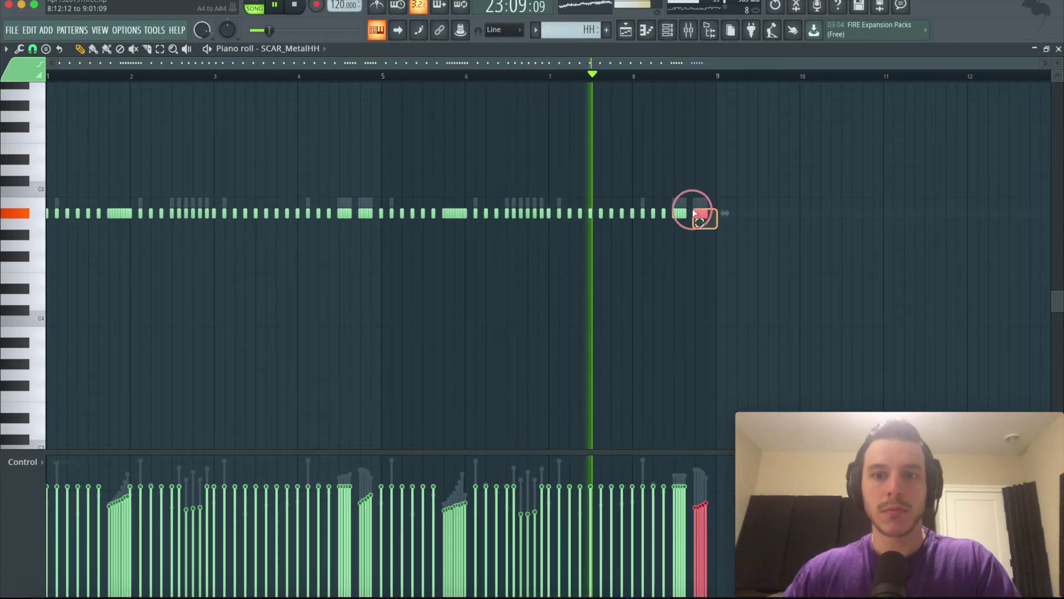
{"action": "left_click", "coordinate": [692, 315]}
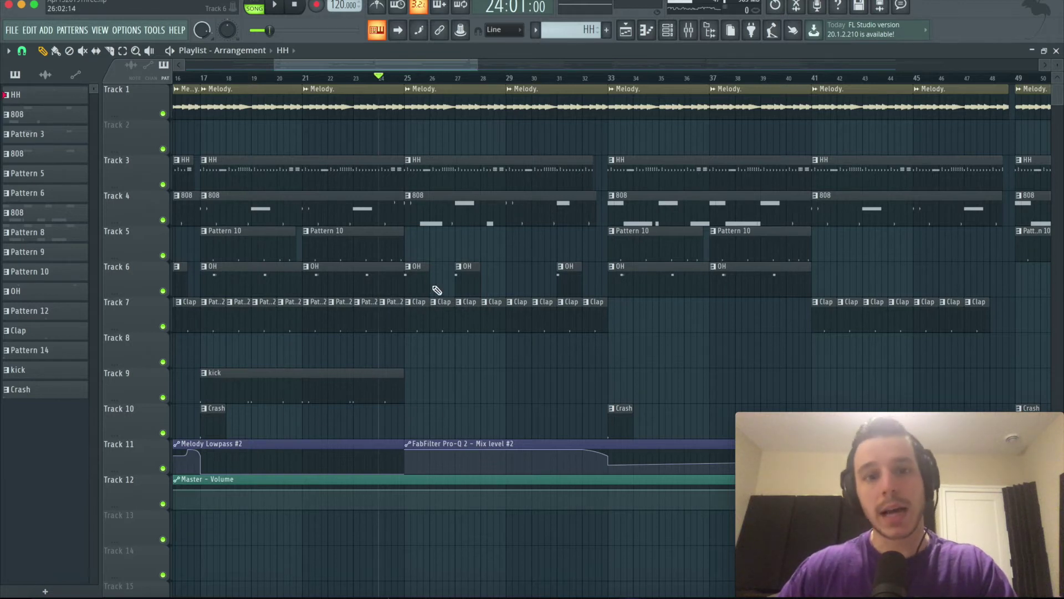
Play the arrangement and save the project as Apr152019Three.flp.
{"action": "key", "text": "space"}
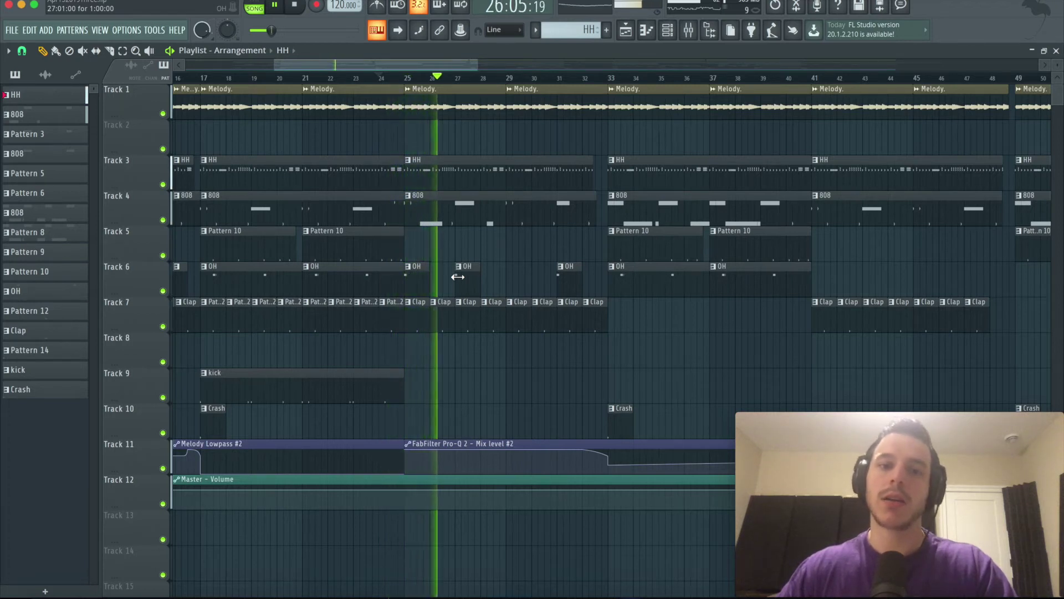
{"action": "key", "text": "ctrl+s"}
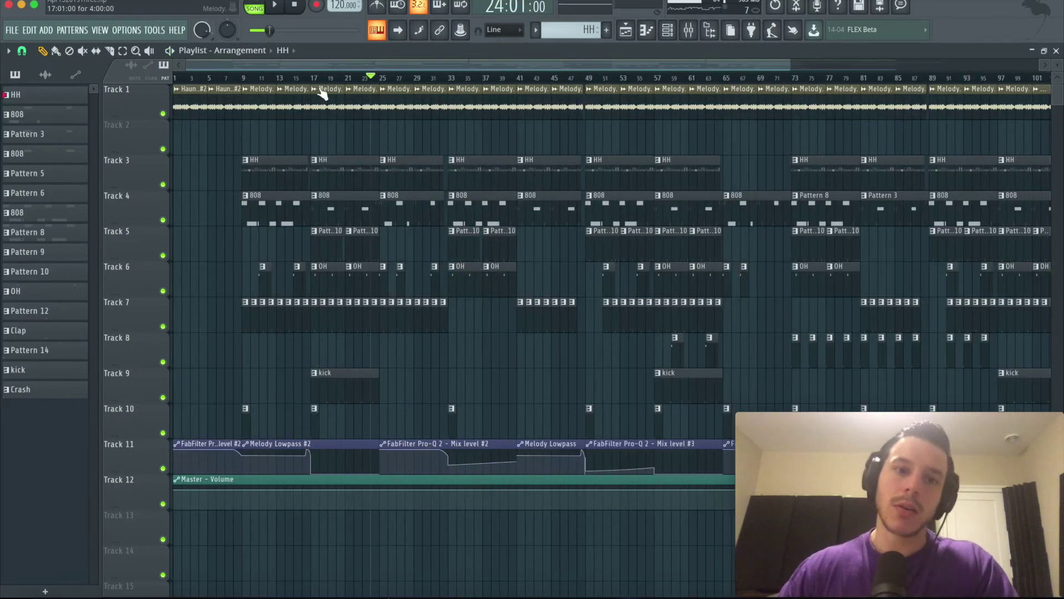
Move the song position between bars 17 and 33, then select bars 9–25 as the loop section.
{"action": "scroll", "coordinate": [313, 80], "scroll_direction": "up", "scroll_amount": 2}
{"action": "left_click", "coordinate": [312, 78]}
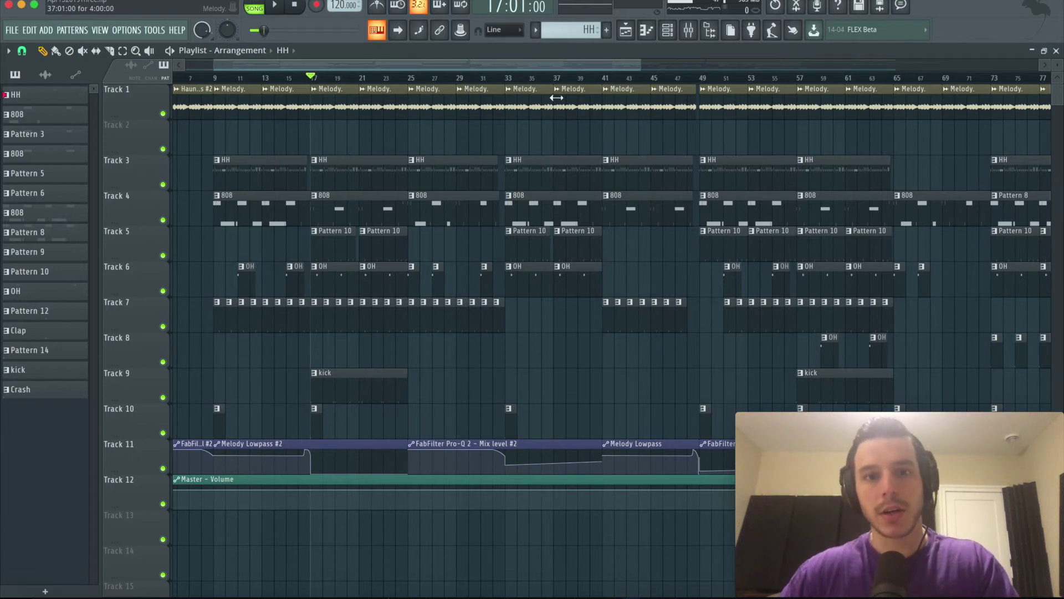
{"action": "left_click", "coordinate": [507, 79]}
{"action": "left_click", "coordinate": [312, 79]}
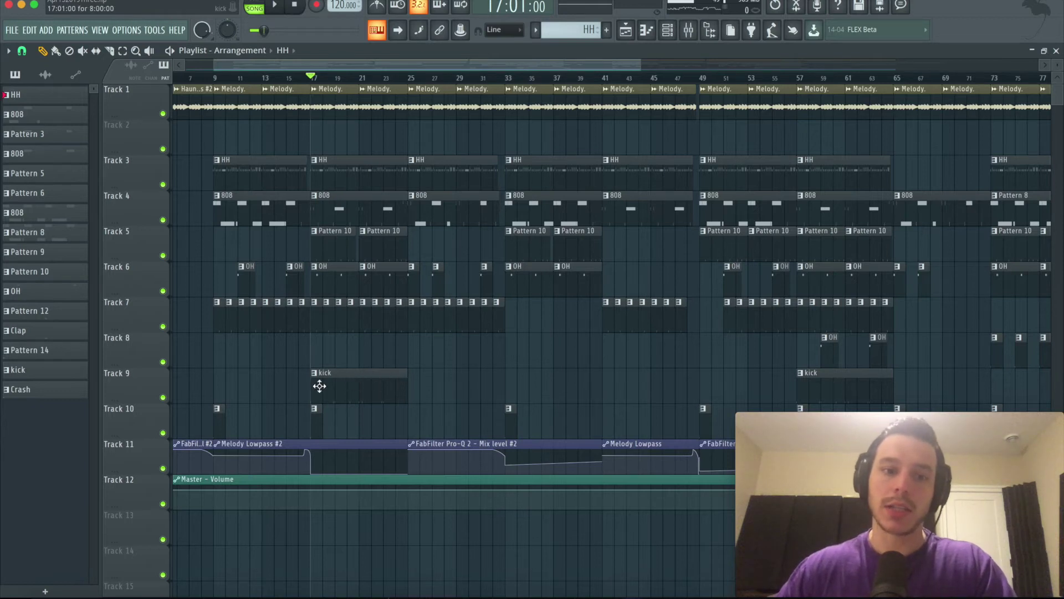
{"action": "left_click_drag", "start_coordinate": [214, 77], "coordinate": [407, 78]}
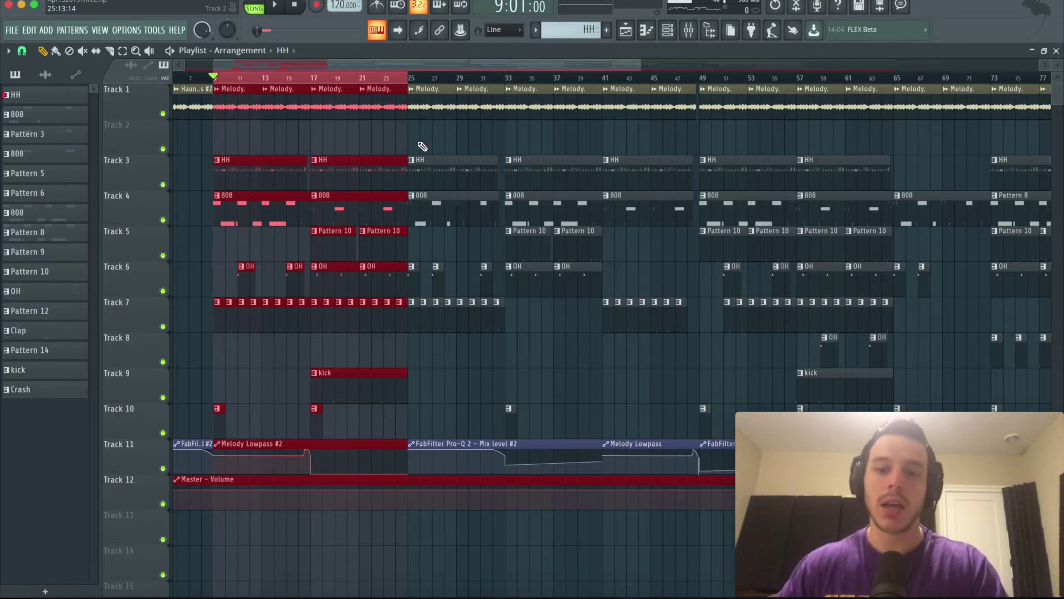
{"action": "scroll", "coordinate": [379, 139], "scroll_direction": "up", "scroll_amount": 1}
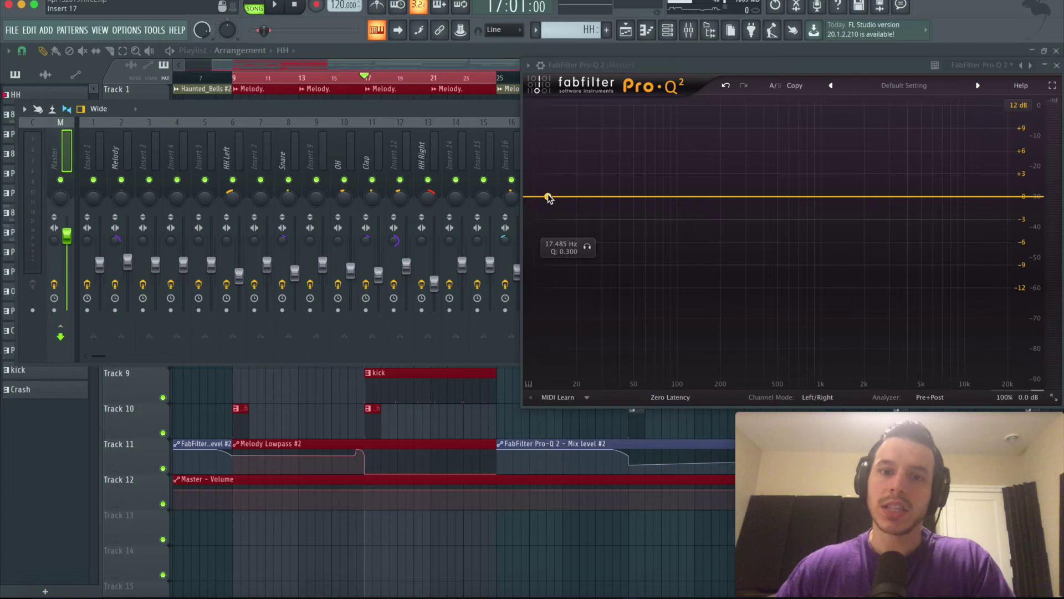
Add a master Pro-Q 2 band at the very low end as a Low Cut with Q about 1.
{"action": "double_click", "coordinate": [553, 202]}
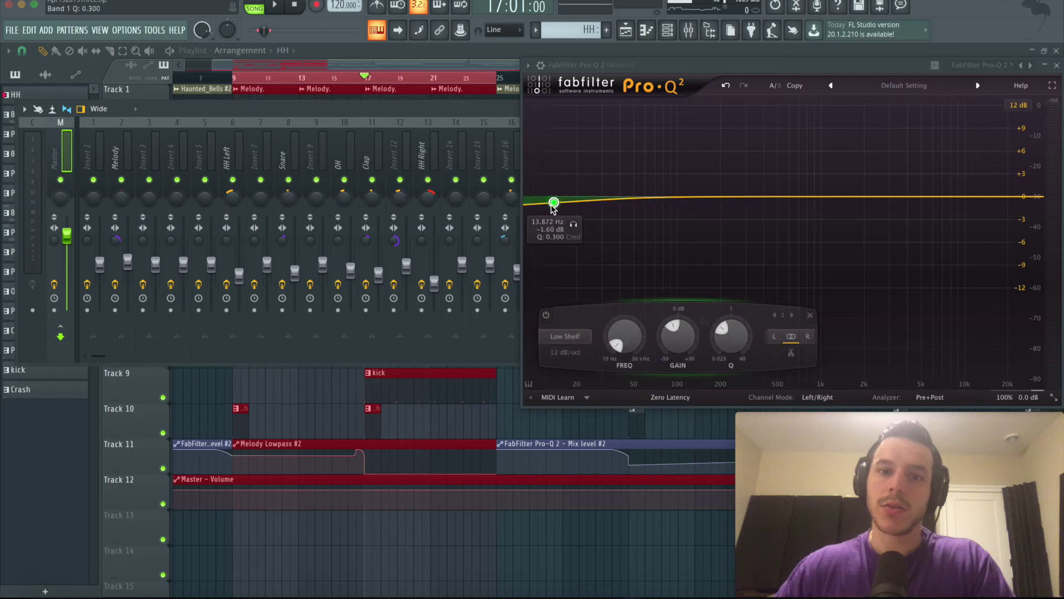
{"action": "right_click", "coordinate": [554, 203]}
{"action": "mouse_move", "coordinate": [591, 227]}
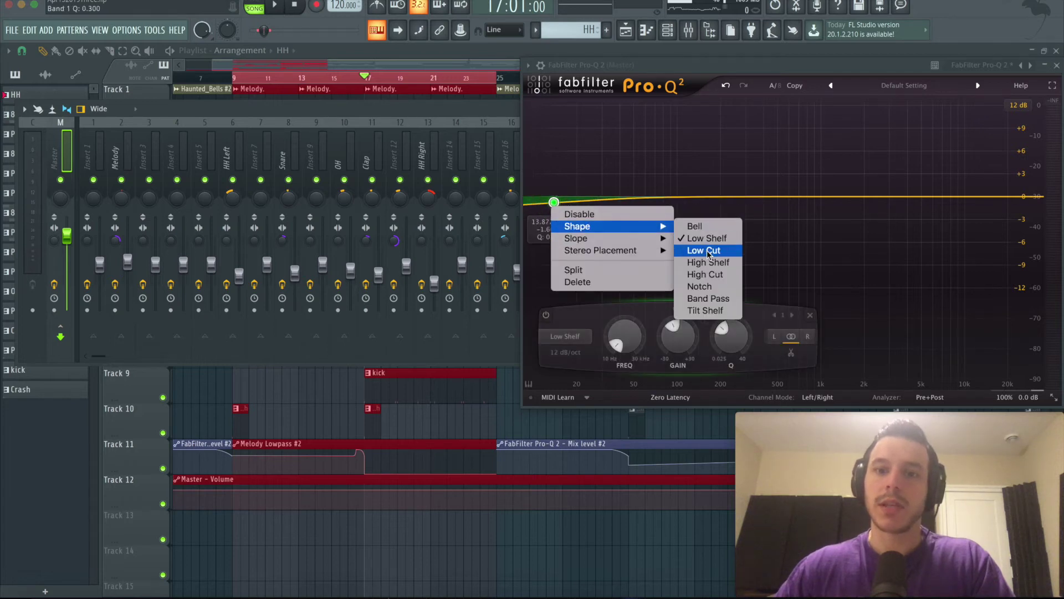
{"action": "left_click", "coordinate": [704, 251]}
{"action": "left_click_drag", "start_coordinate": [557, 276], "coordinate": [565, 196]}
Set the low cut's slope to 96 dB/oct, ease its Q down slightly, and stop playback.
{"action": "right_click", "coordinate": [566, 196]}
{"action": "mouse_move", "coordinate": [607, 220]}
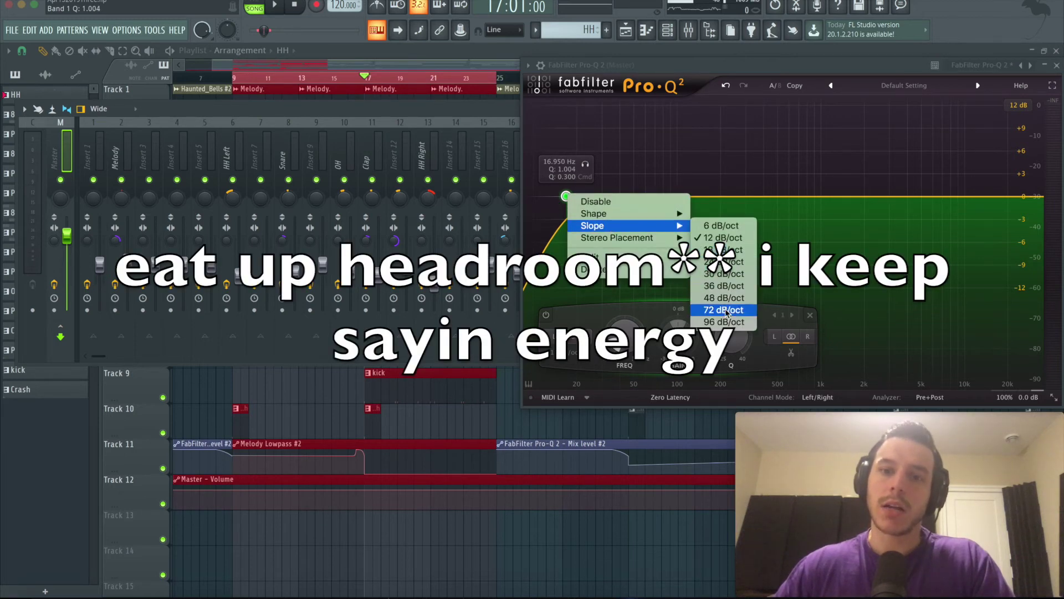
{"action": "left_click", "coordinate": [722, 322]}
{"action": "left_click_drag", "start_coordinate": [571, 204], "coordinate": [577, 218]}
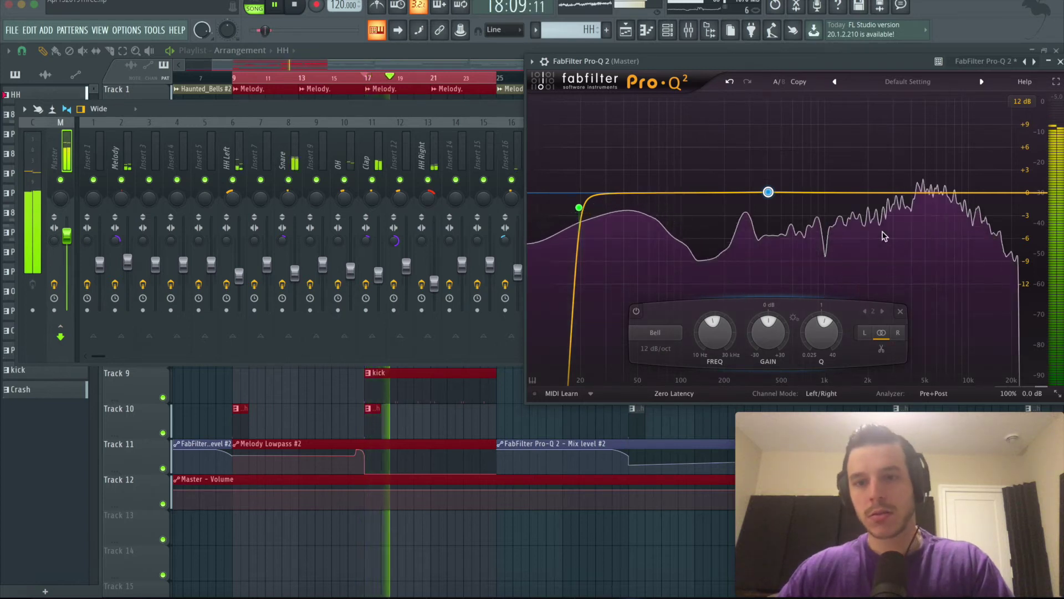
{"action": "mouse_move", "coordinate": [884, 235]}
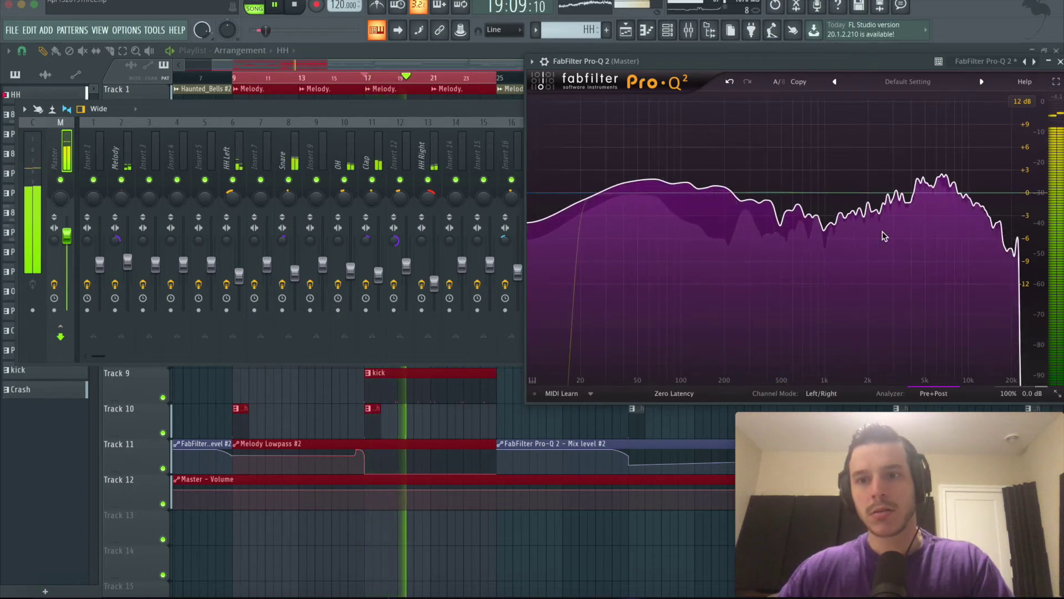
{"action": "key", "text": "space"}
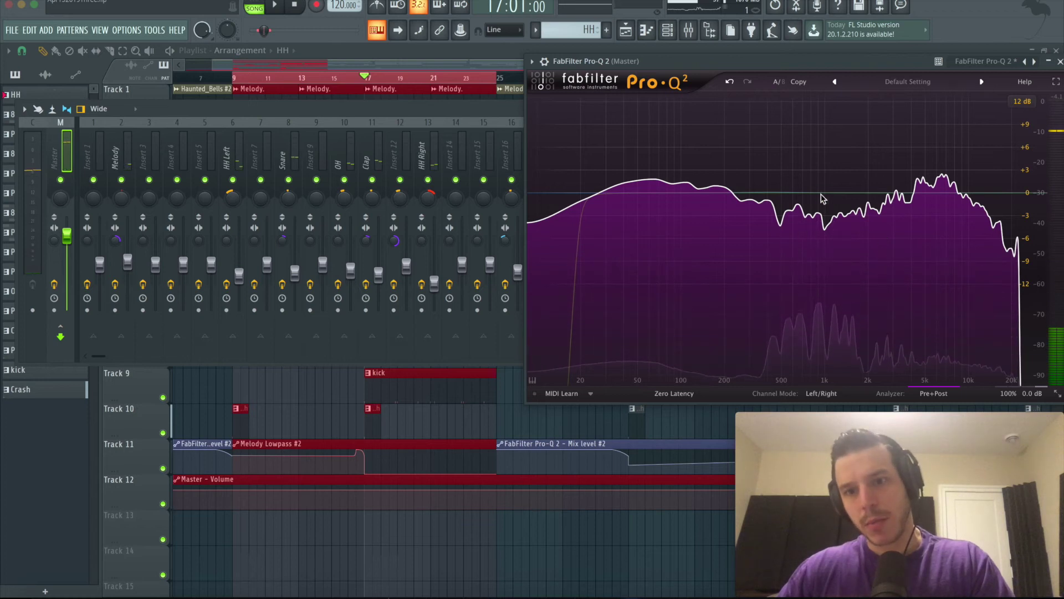
Sweep band 2 between about 2 kHz and 417 Hz, soloing it during playback.
{"action": "left_click_drag", "start_coordinate": [768, 192], "coordinate": [819, 181]}
{"action": "scroll", "coordinate": [819, 181], "scroll_direction": "up", "scroll_amount": 10}
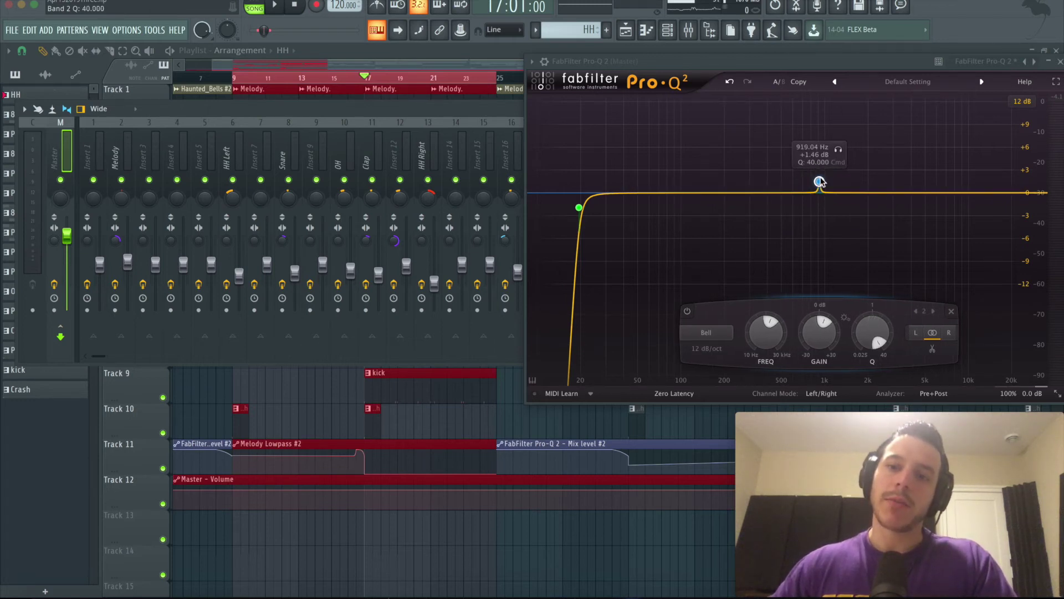
{"action": "left_click_drag", "start_coordinate": [819, 182], "coordinate": [779, 187]}
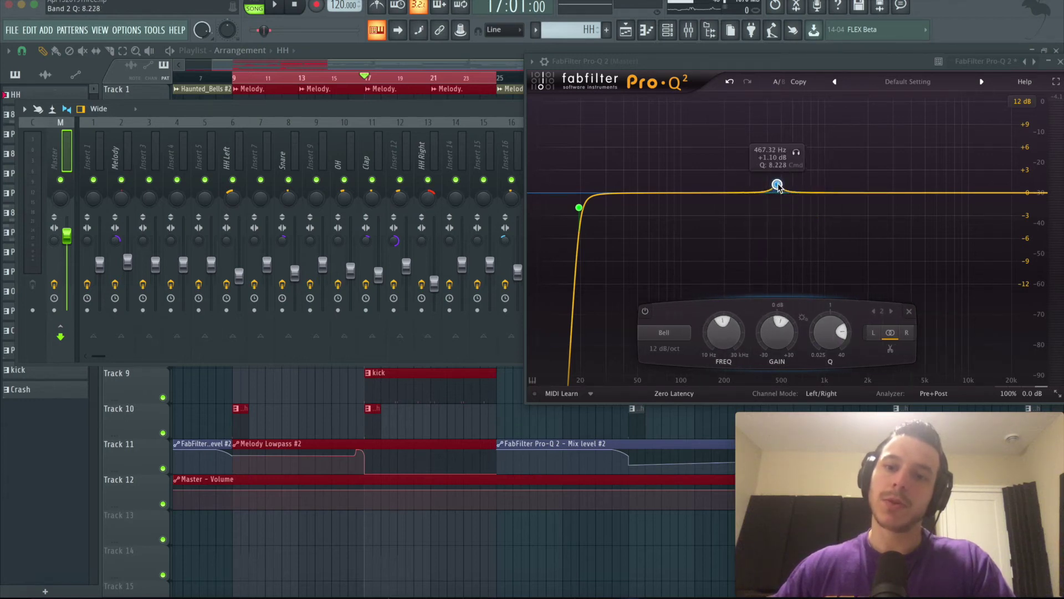
{"action": "scroll", "coordinate": [778, 185], "scroll_direction": "down", "scroll_amount": 5}
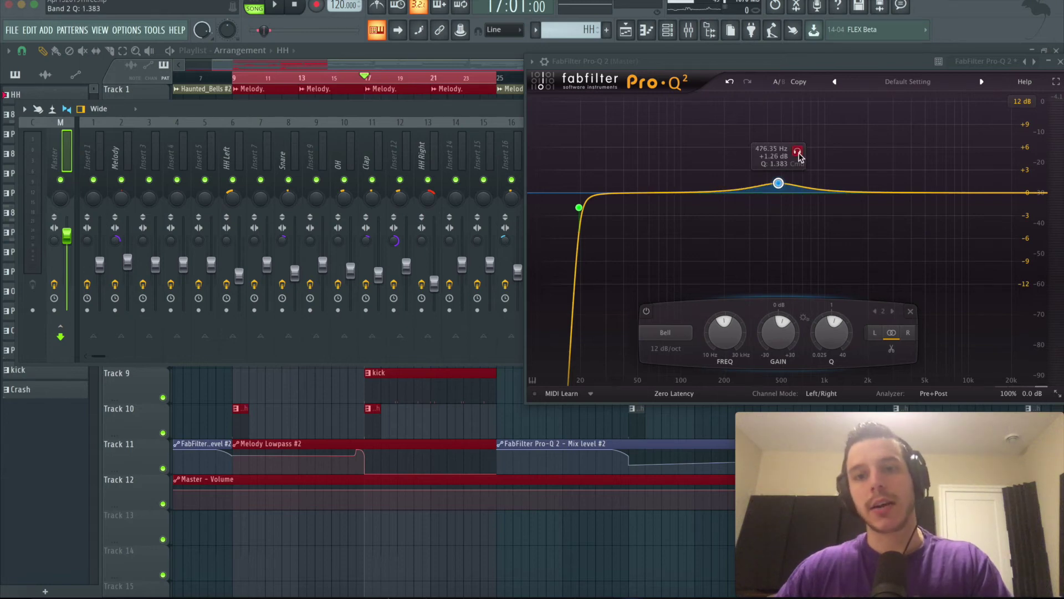
{"action": "key", "text": "space"}
{"action": "left_click_drag", "start_coordinate": [799, 157], "coordinate": [800, 161]}
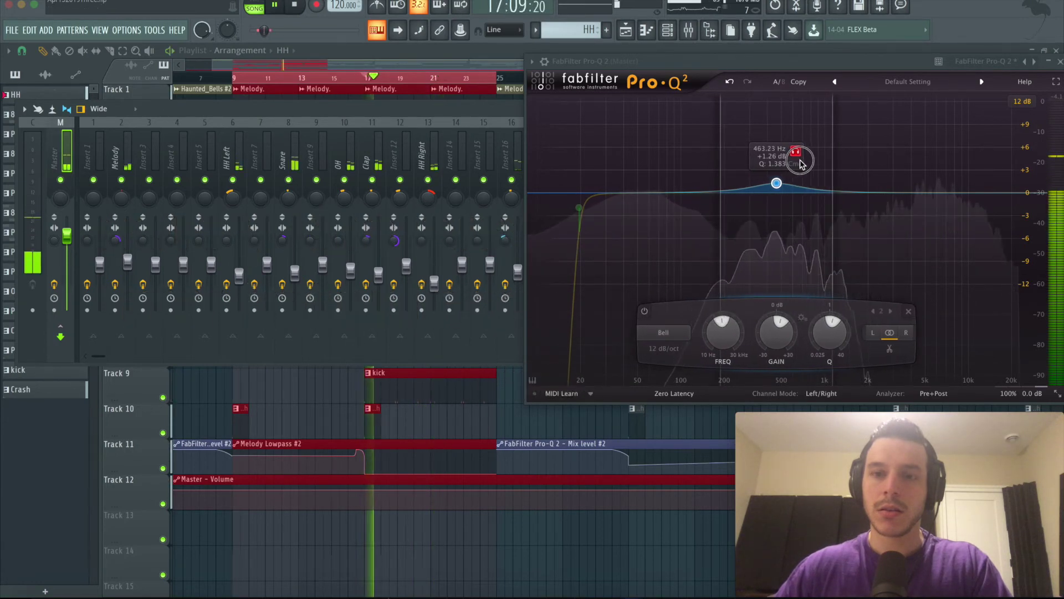
{"action": "left_click_drag", "start_coordinate": [800, 161], "coordinate": [796, 155]}
{"action": "key", "text": "space"}
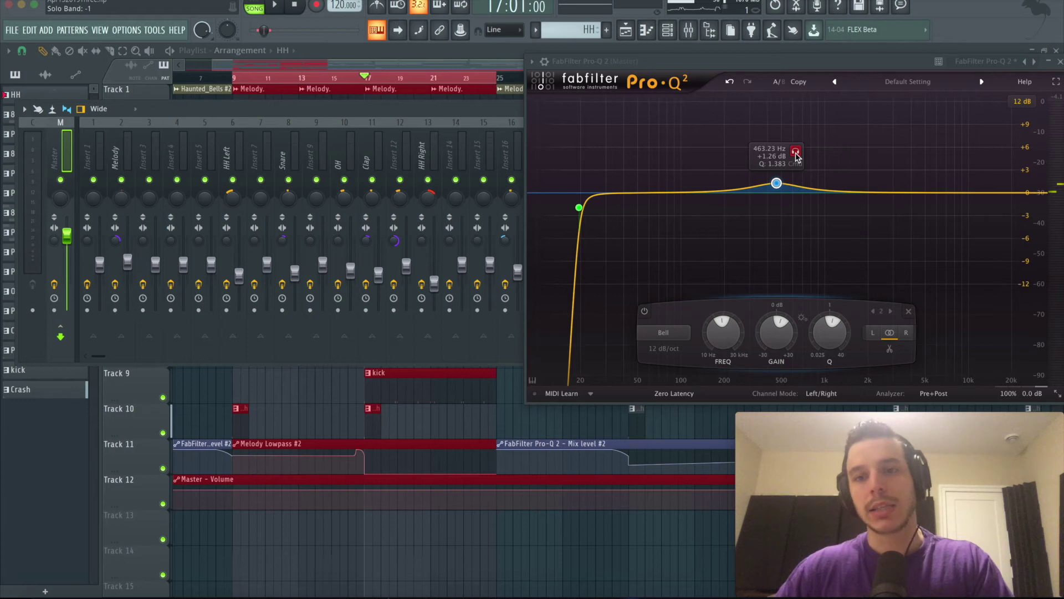
Add EQ bands near 1.3 kHz at +1.25 dB and 3.2 kHz at about +1.1 dB.
{"action": "left_click", "coordinate": [841, 183]}
{"action": "left_click", "coordinate": [860, 151]}
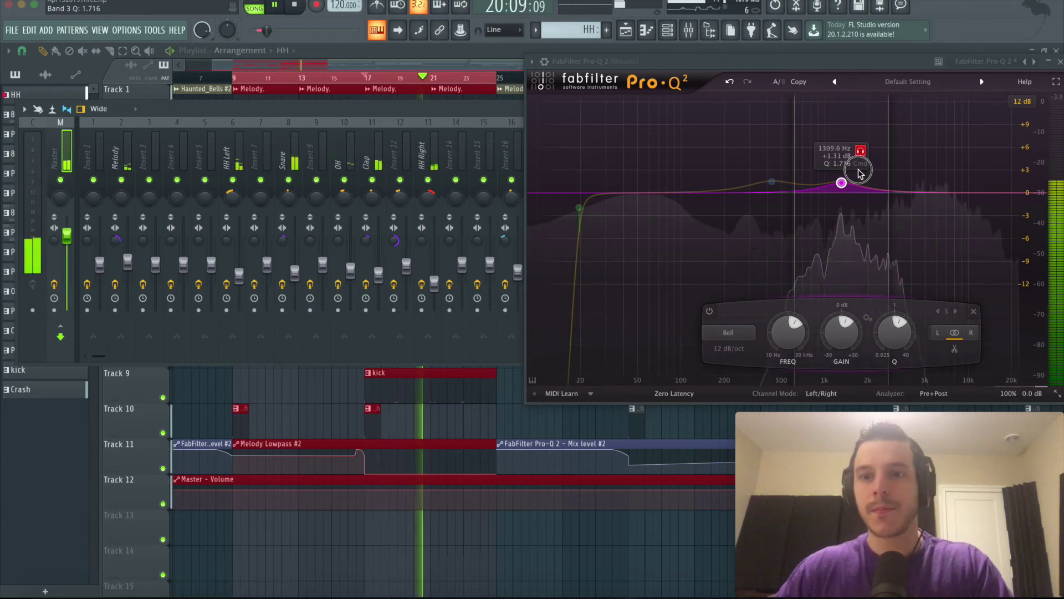
{"action": "left_click_drag", "start_coordinate": [844, 337], "coordinate": [844, 338]}
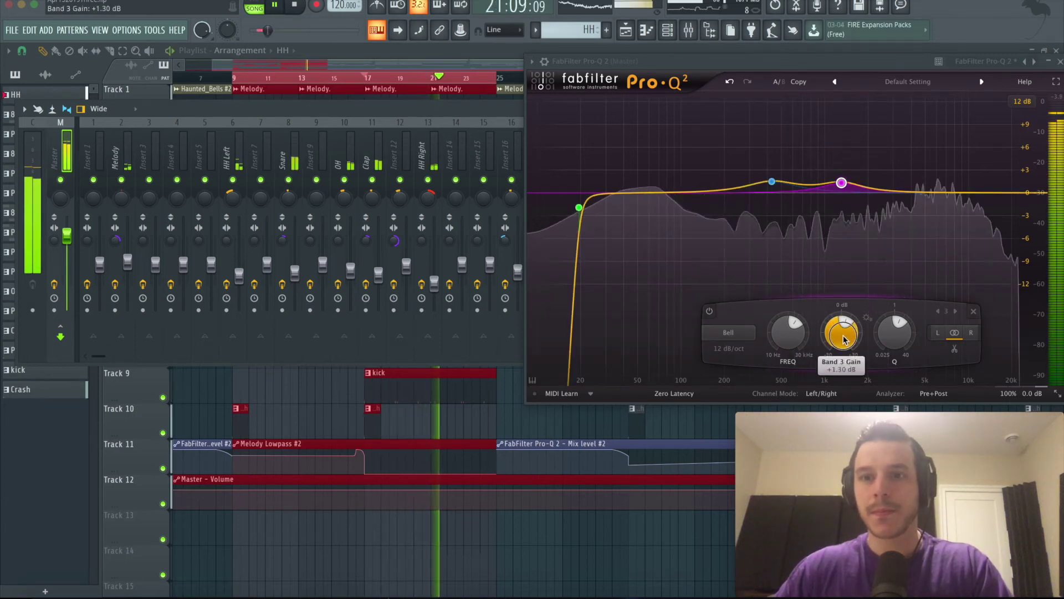
{"action": "left_click", "coordinate": [895, 190]}
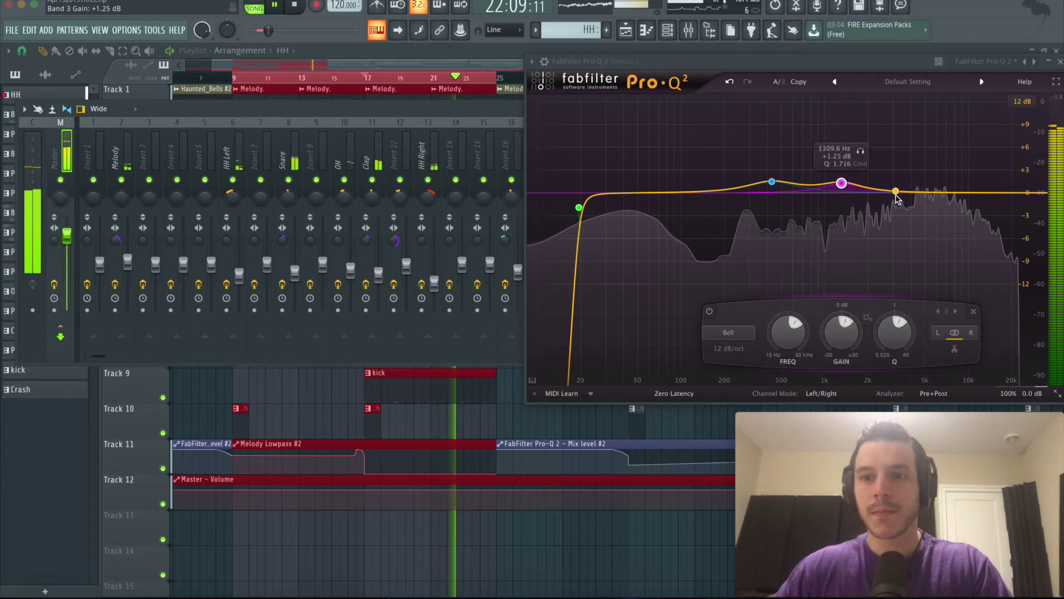
{"action": "left_click_drag", "start_coordinate": [896, 190], "coordinate": [898, 185]}
{"action": "scroll", "coordinate": [898, 186], "scroll_direction": "up", "scroll_amount": 3}
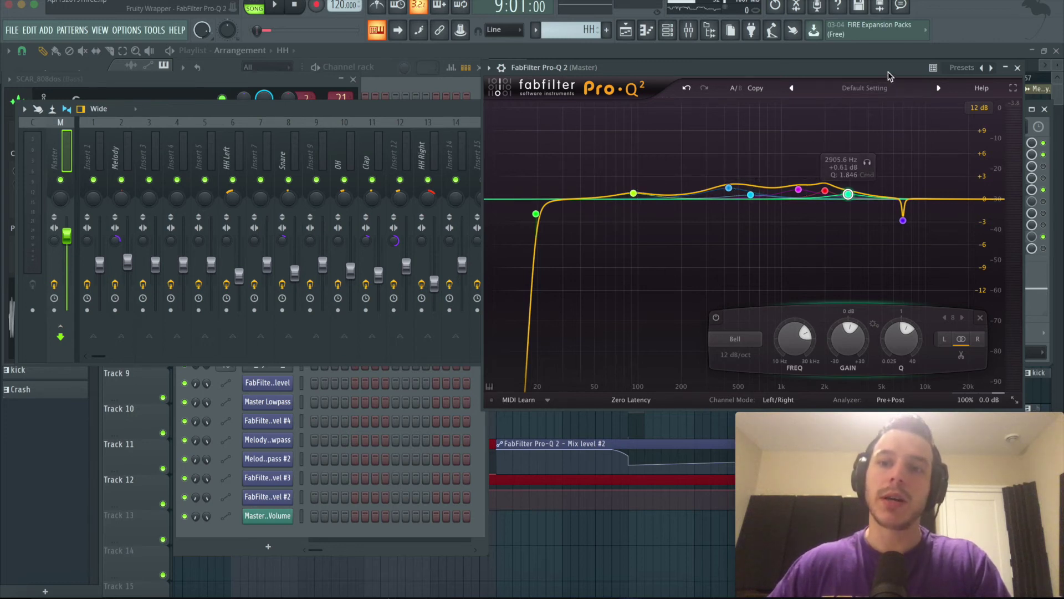
Compare the song with and without the master EQ, then move band 3 to about 1995 Hz at +1.84 dB.
{"action": "left_click_drag", "start_coordinate": [888, 72], "coordinate": [897, 78]}
{"action": "key", "text": "space"}
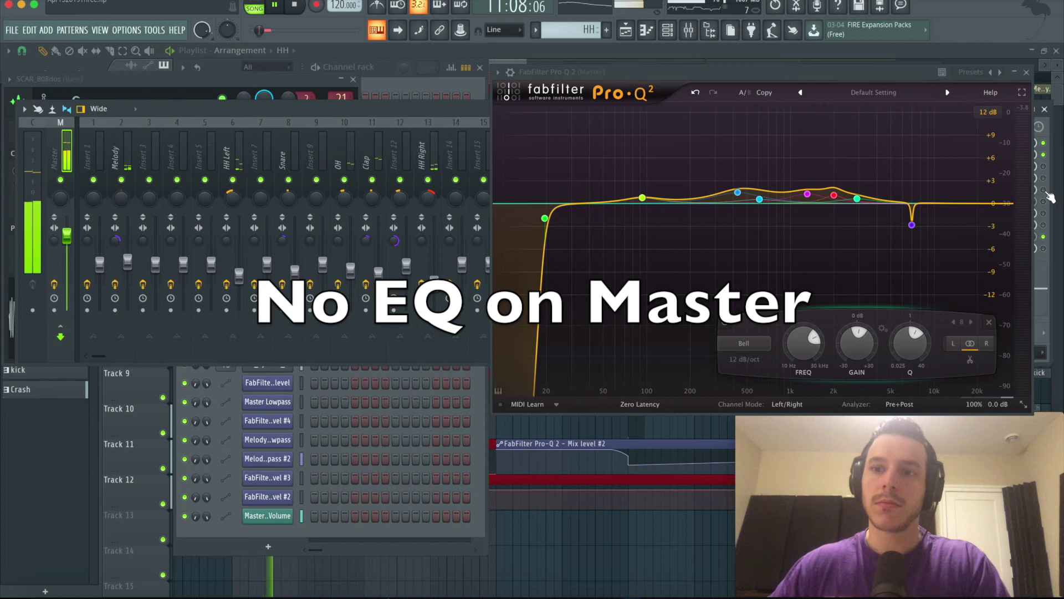
{"action": "key", "text": "space"}
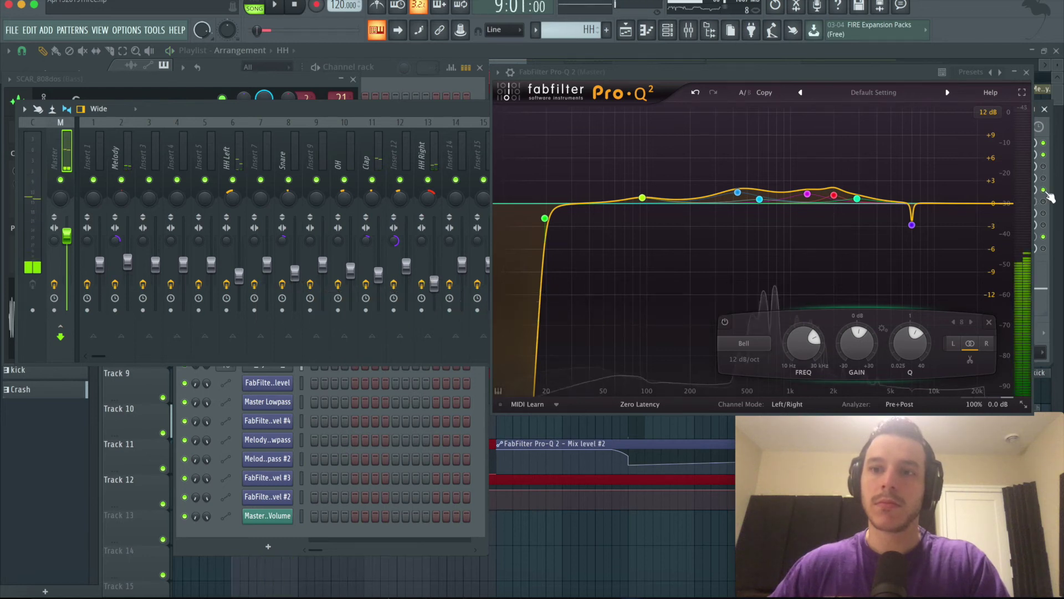
{"action": "key", "text": "space"}
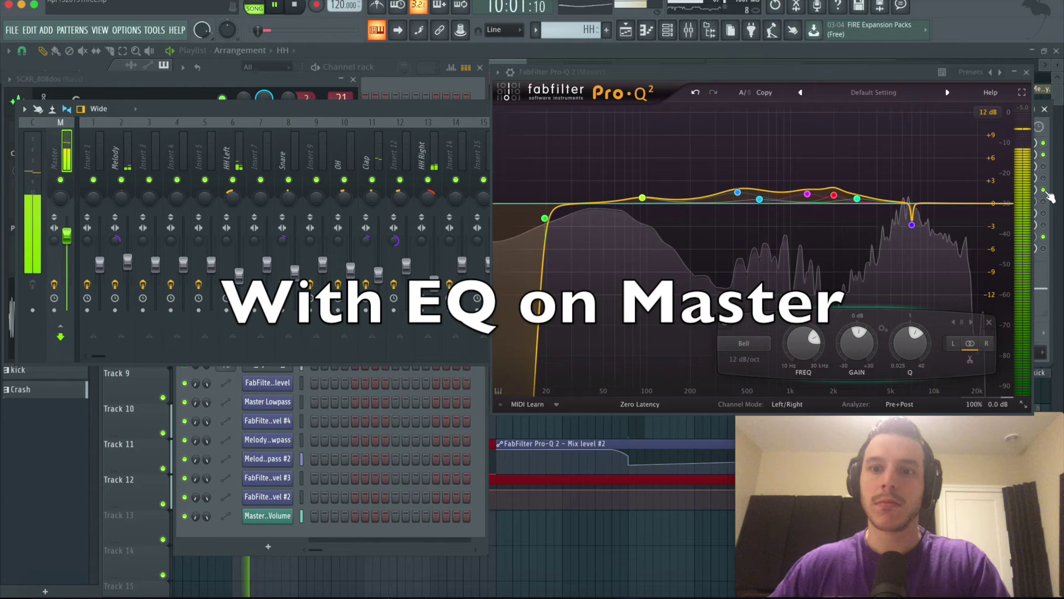
{"action": "mouse_move", "coordinate": [808, 194]}
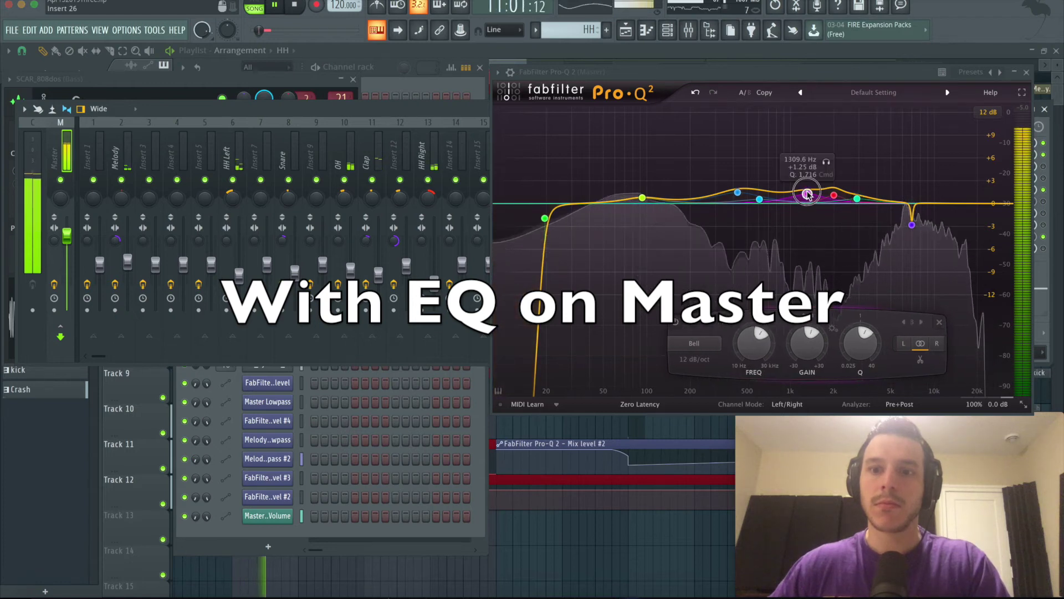
{"action": "left_click_drag", "start_coordinate": [807, 194], "coordinate": [845, 185]}
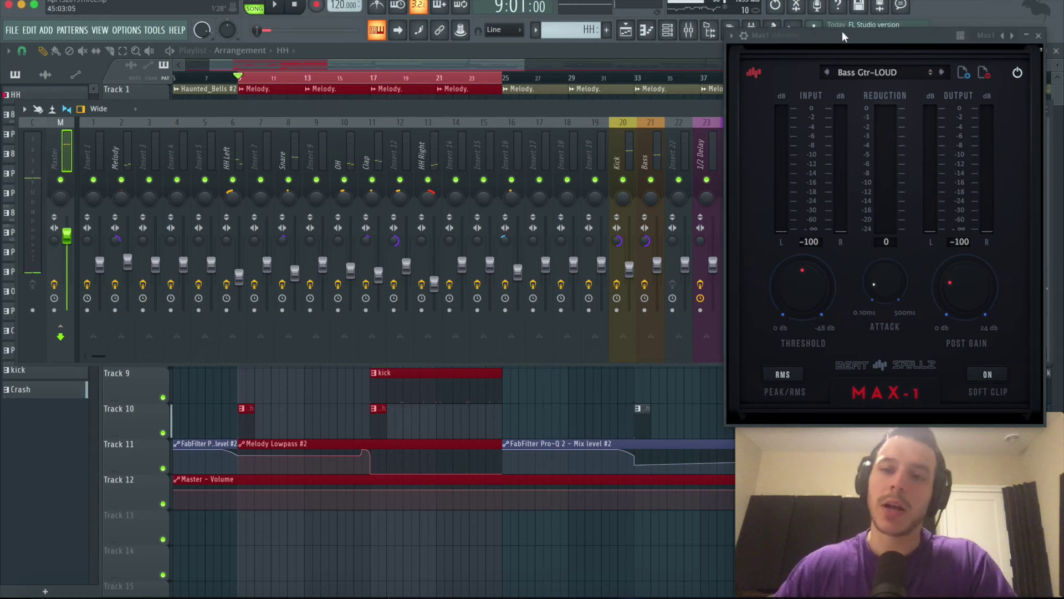
Save the project as Apr152019Three.flp and load Max1's Beats -Glue preset in place of Bass Gtr-LOUD.
{"action": "left_click_drag", "start_coordinate": [846, 39], "coordinate": [898, 22]}
{"action": "key", "text": "ctrl+s"}
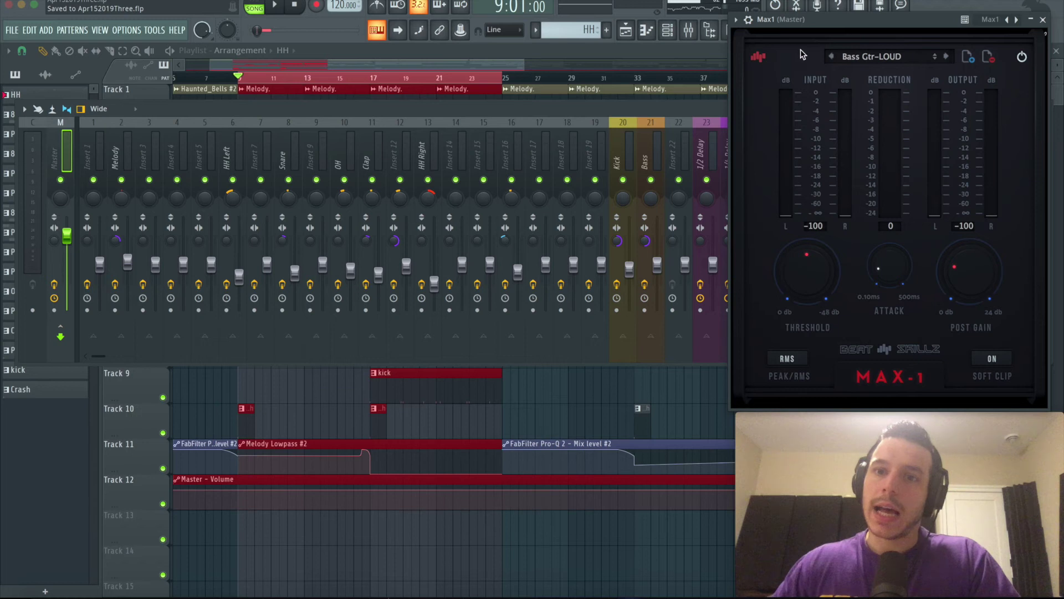
{"action": "left_click", "coordinate": [877, 60]}
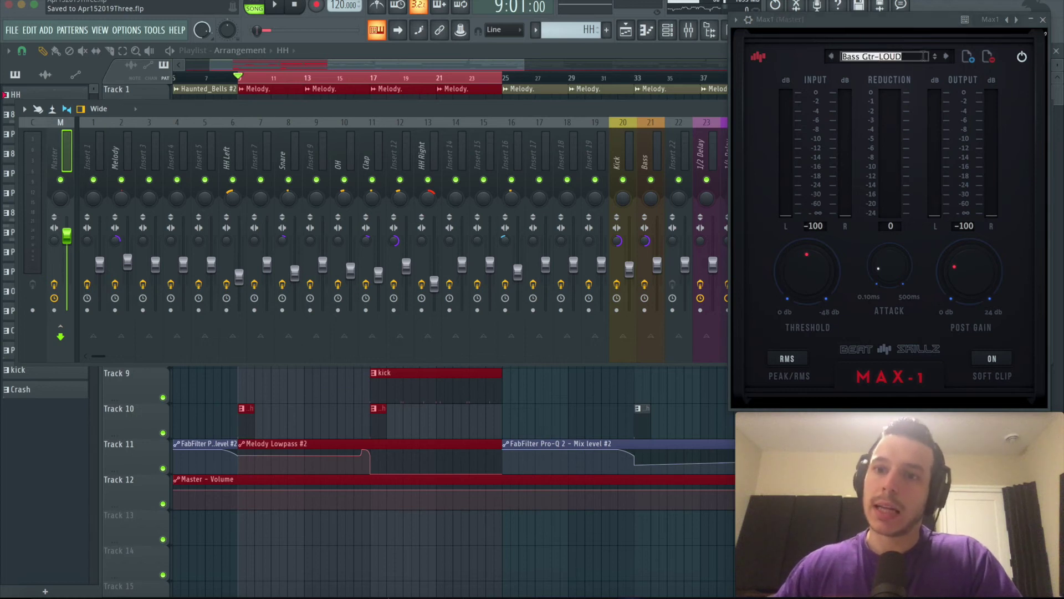
{"action": "left_click", "coordinate": [952, 59]}
{"action": "left_click", "coordinate": [936, 57]}
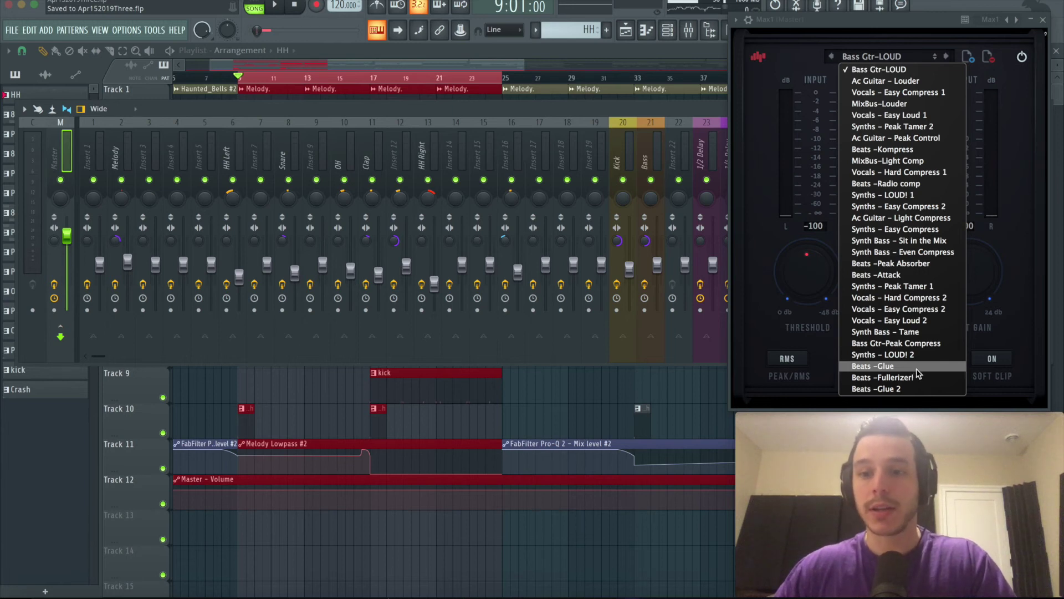
{"action": "left_click", "coordinate": [874, 366]}
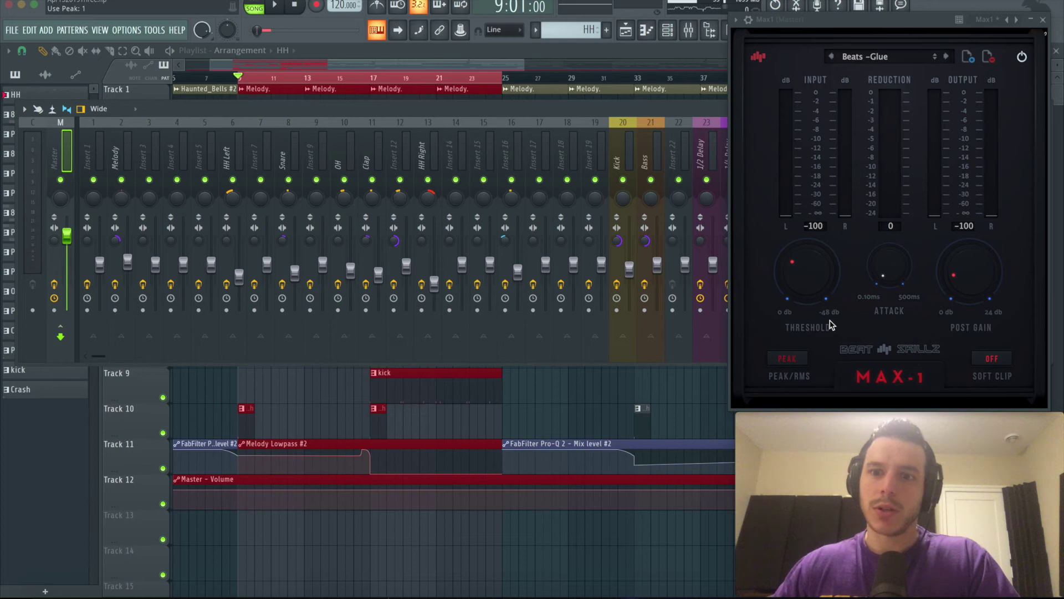
Audition the Beats -Glue preset while easing Max1's threshold from about -12.16 to -7.80.
{"action": "key", "text": "space"}
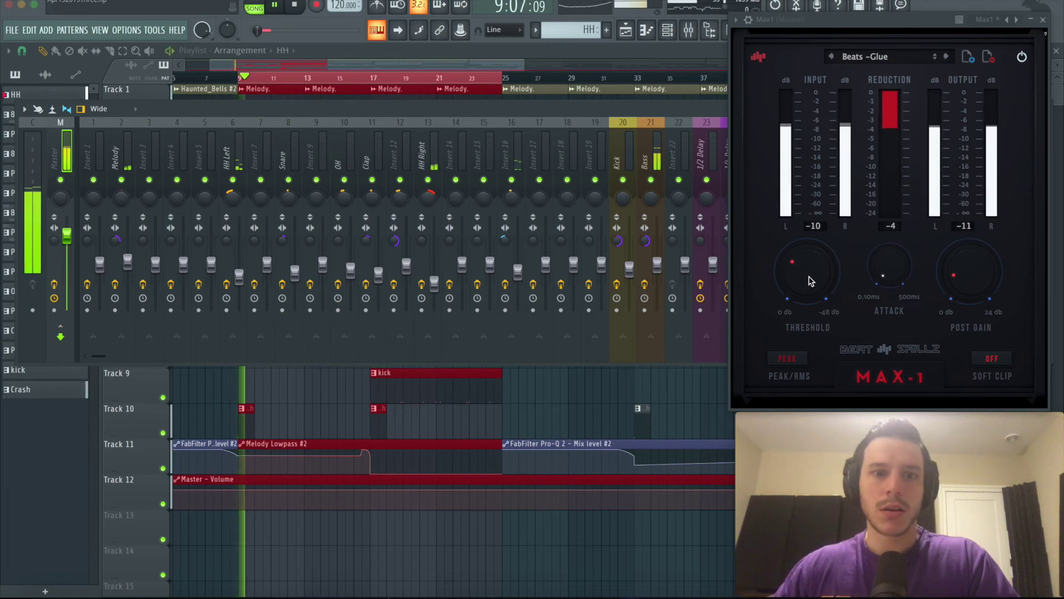
{"action": "key", "text": "space"}
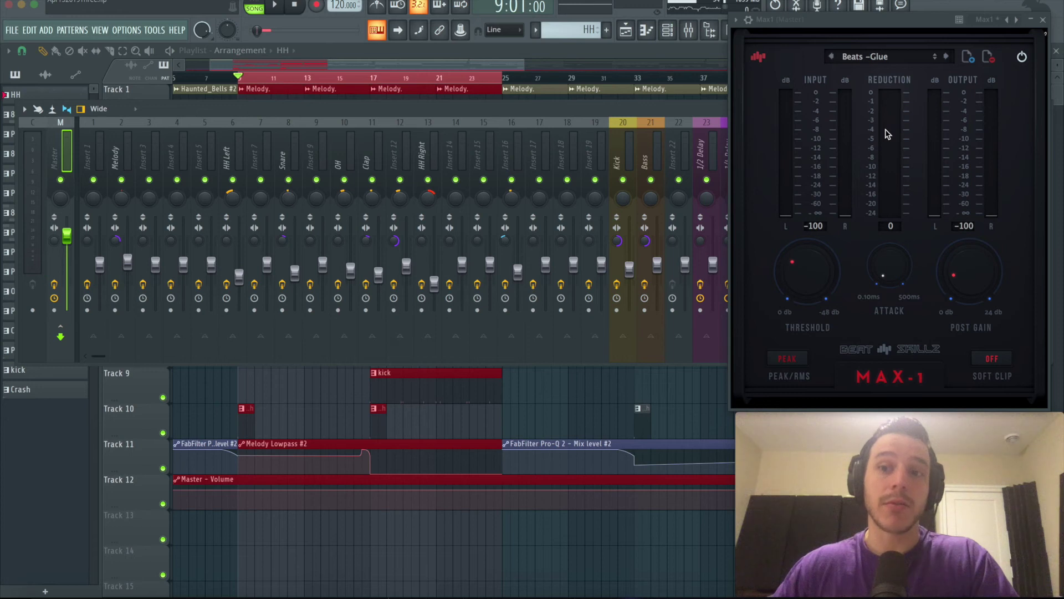
{"action": "left_click_drag", "start_coordinate": [852, 23], "coordinate": [855, 15]}
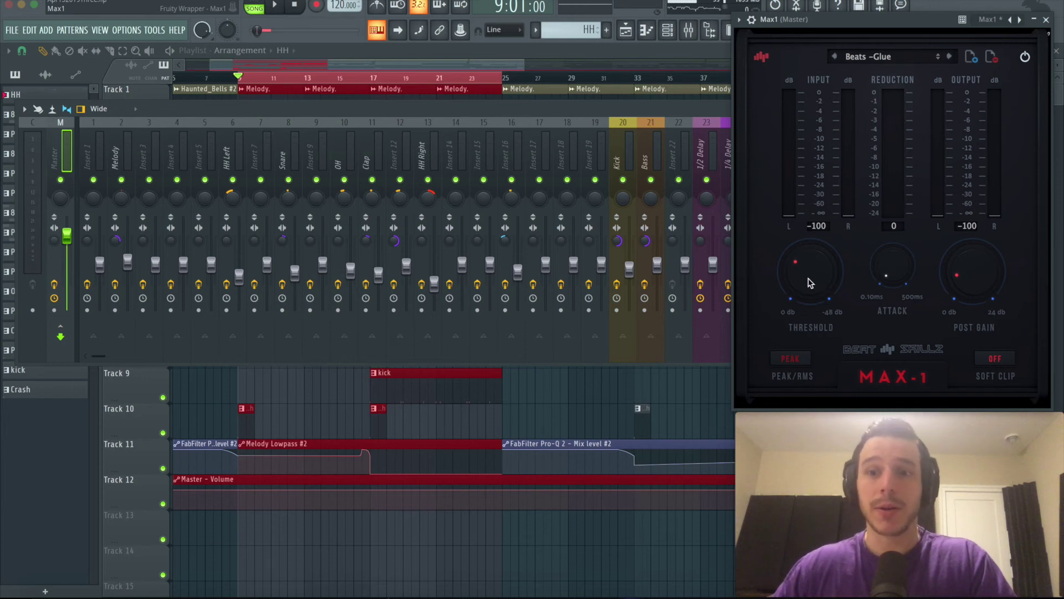
{"action": "mouse_move", "coordinate": [806, 280]}
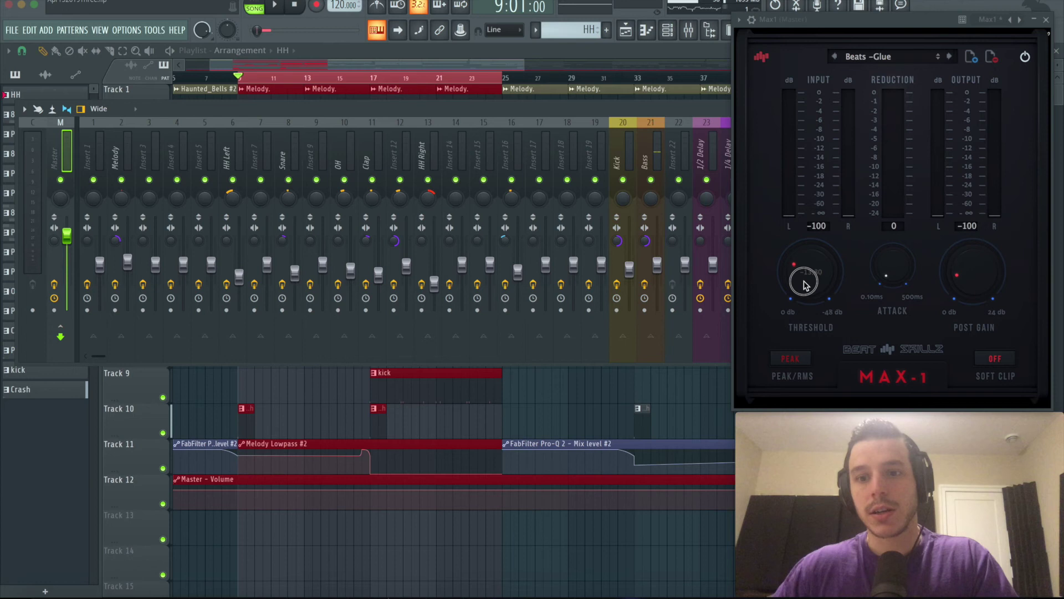
{"action": "key", "text": "space"}
{"action": "left_click_drag", "start_coordinate": [805, 291], "coordinate": [805, 294]}
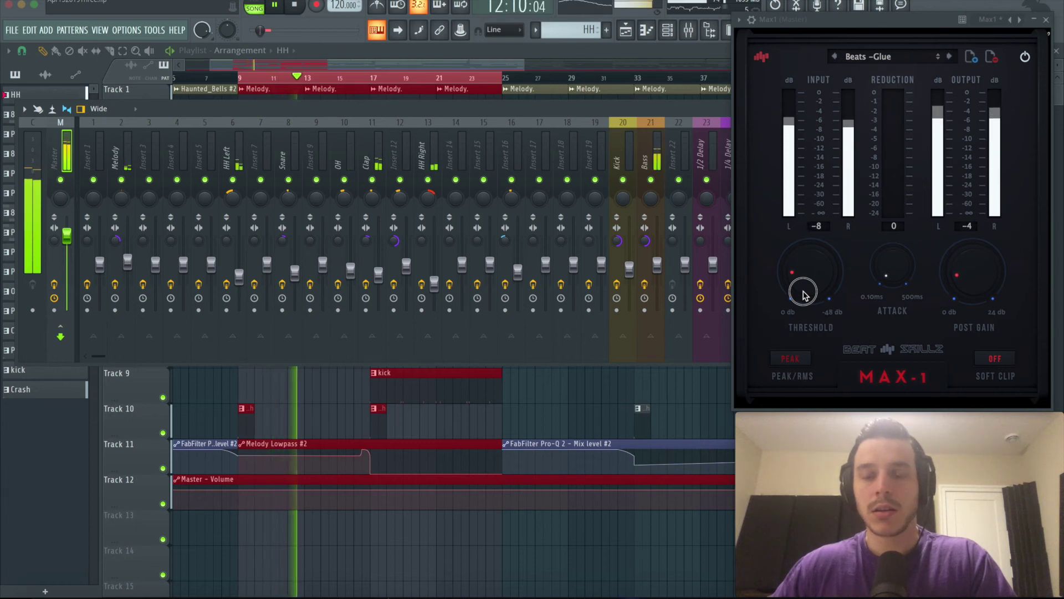
{"action": "key", "text": "space"}
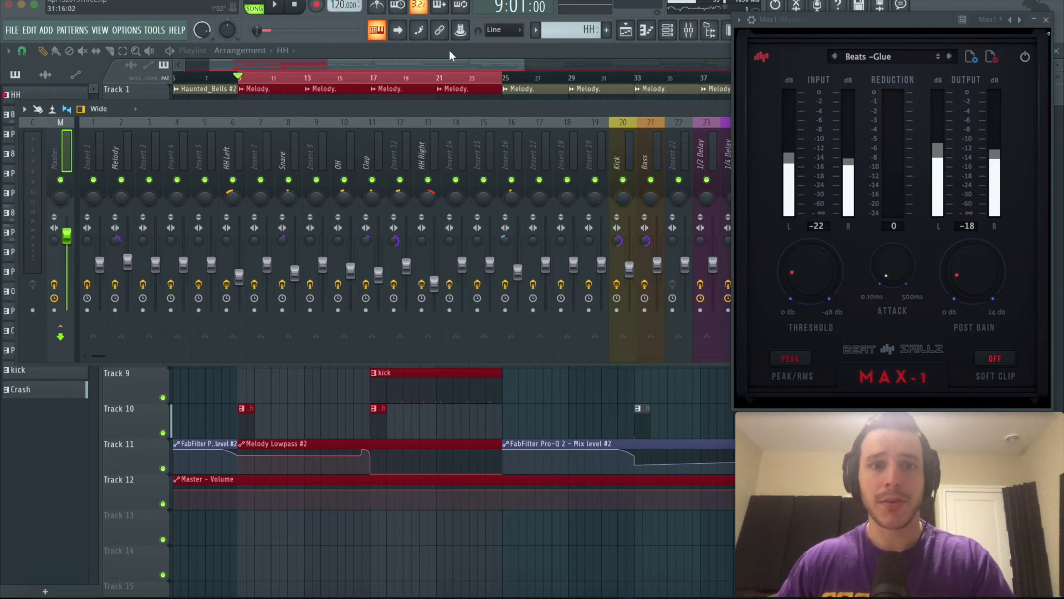
Move the song position to bar 17 and play the song from there with the mixer showing.
{"action": "left_click", "coordinate": [371, 78]}
{"action": "key", "text": "F9"}
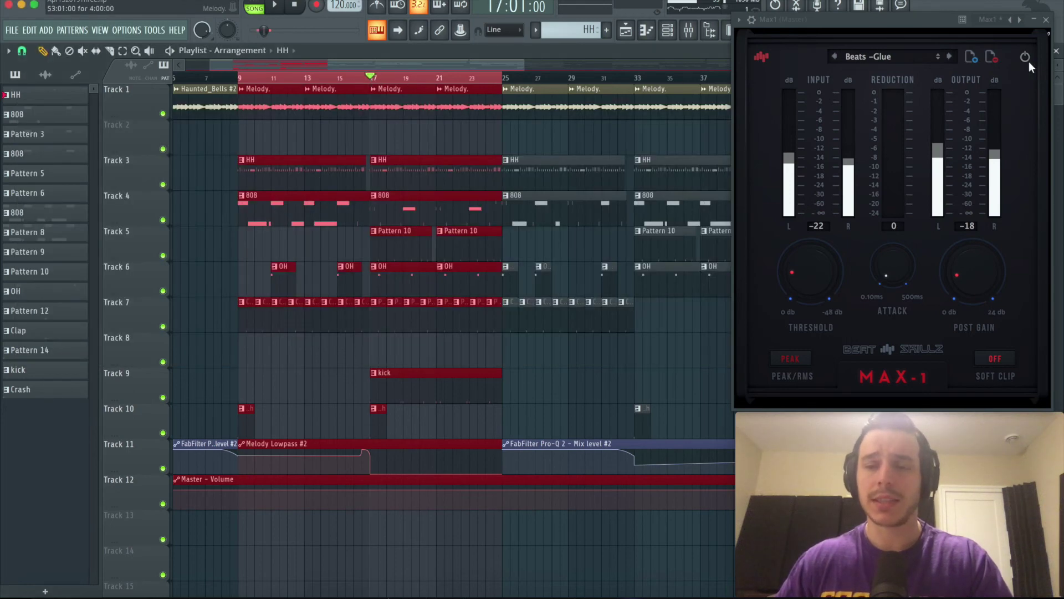
{"action": "key", "text": "F9"}
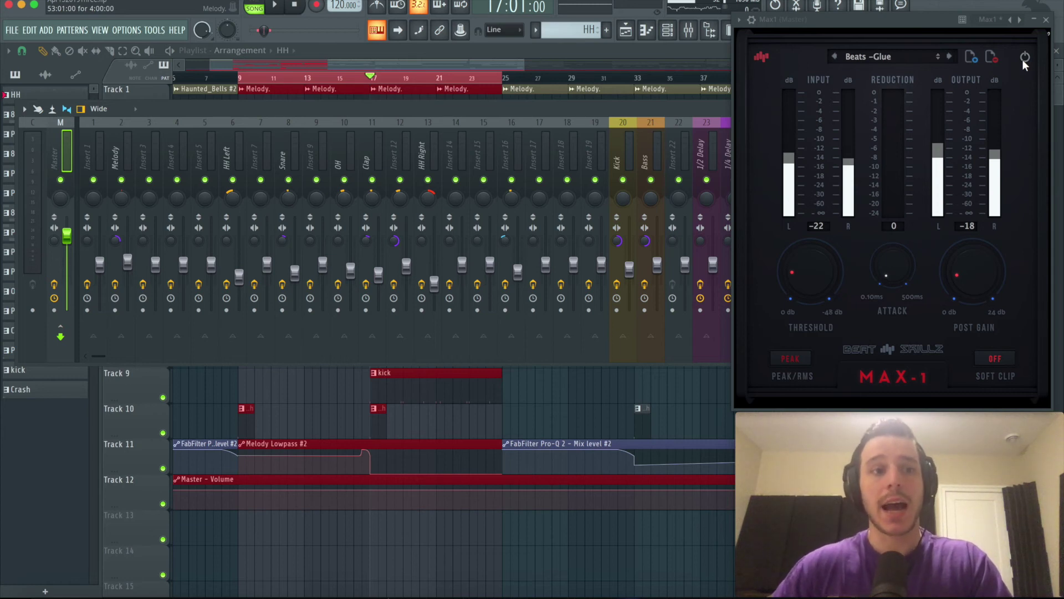
{"action": "key", "text": "space"}
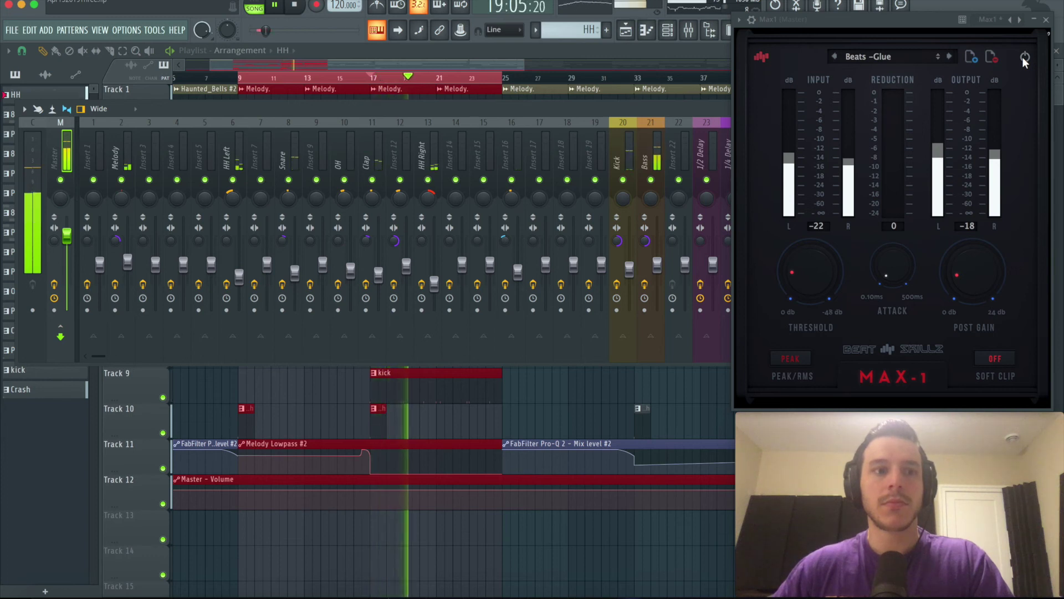
{"action": "key", "text": "space"}
{"action": "key", "text": "space"}
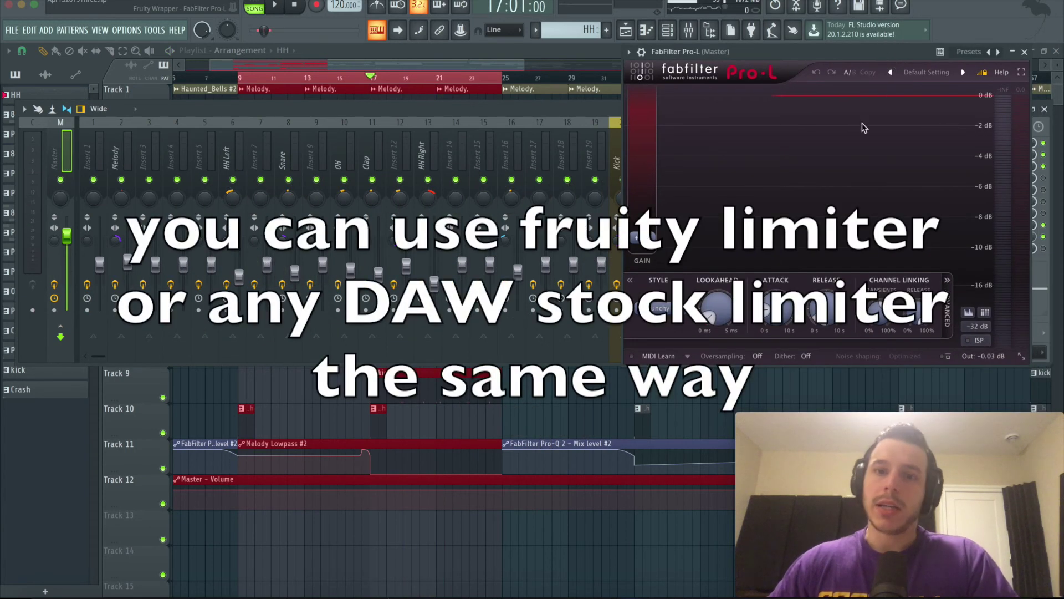
Save Apr152019Three.flp and check Pro-L's Gain slider with Max1 open alongside.
{"action": "key", "text": "ctrl+s"}
{"action": "mouse_move", "coordinate": [776, 311]}
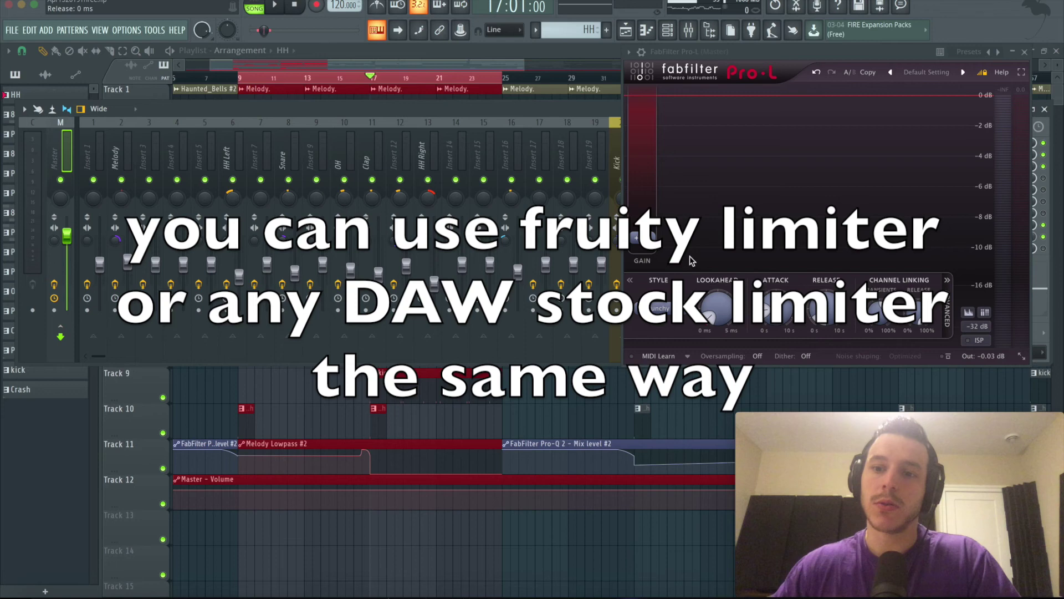
{"action": "mouse_move", "coordinate": [993, 357]}
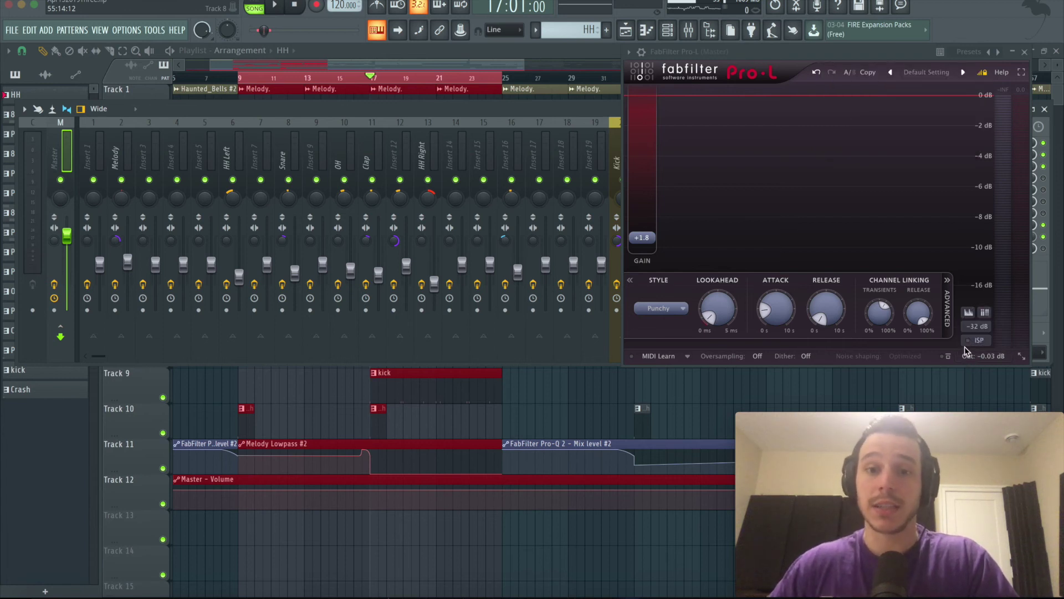
{"action": "mouse_move", "coordinate": [646, 241]}
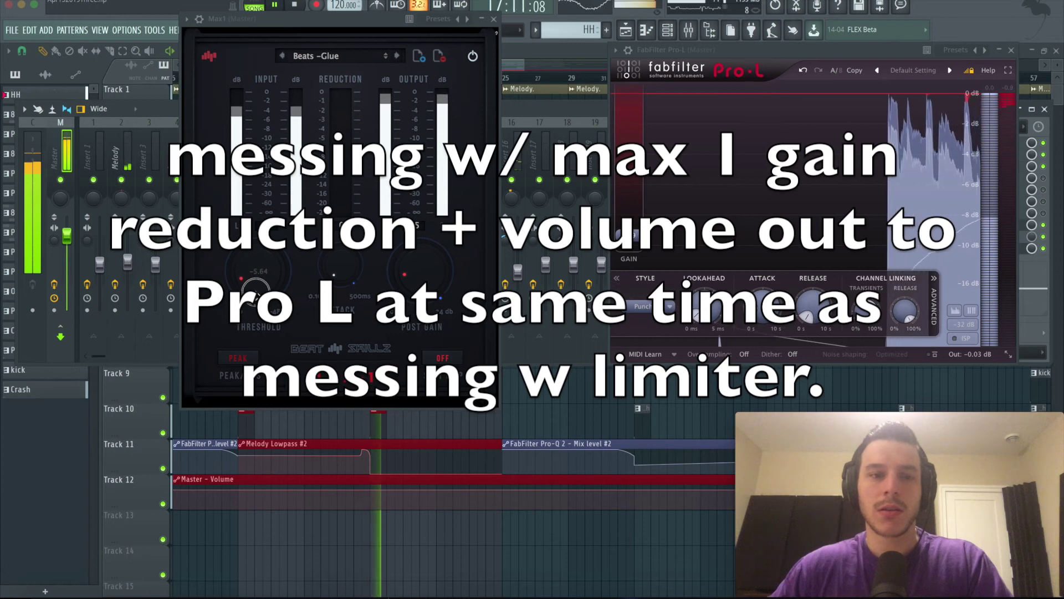
Fine-tune Max1's threshold from about -6.84 through -7.32 back to around -6.60.
{"action": "left_click_drag", "start_coordinate": [257, 292], "coordinate": [259, 296]}
{"action": "left_click_drag", "start_coordinate": [412, 290], "coordinate": [412, 297]}
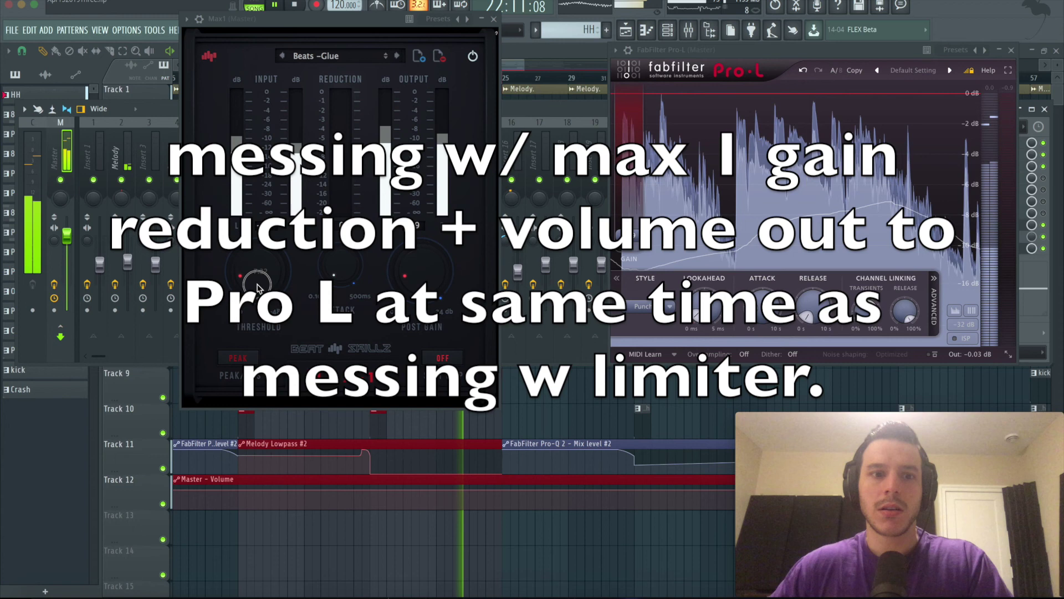
{"action": "left_click_drag", "start_coordinate": [259, 293], "coordinate": [257, 285]}
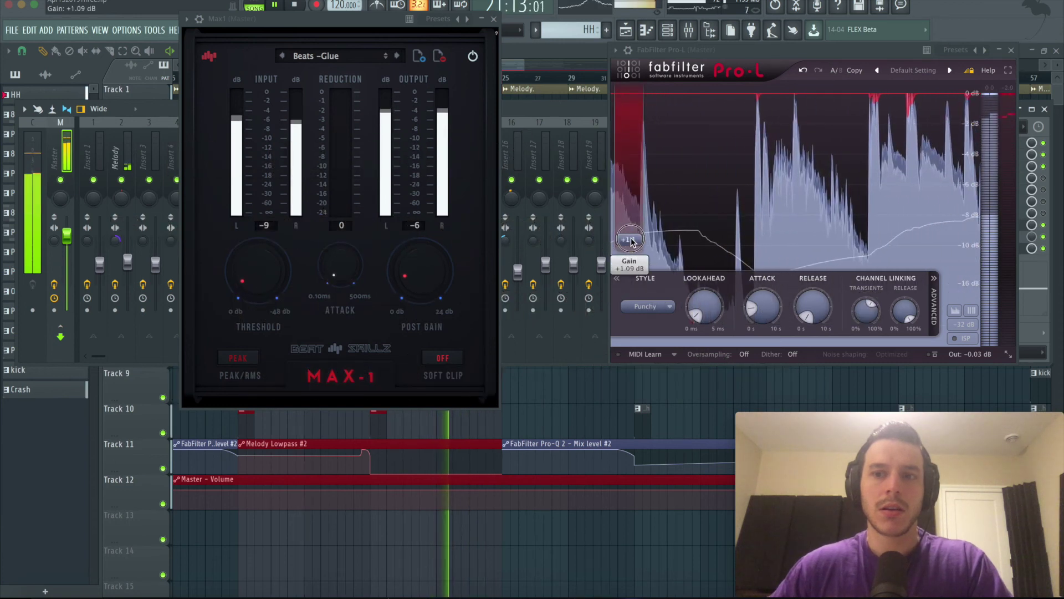
Raise Pro-L's gain to about +1.60 dB, lower Max1's post gain, and stop playback.
{"action": "left_click_drag", "start_coordinate": [630, 242], "coordinate": [628, 237]}
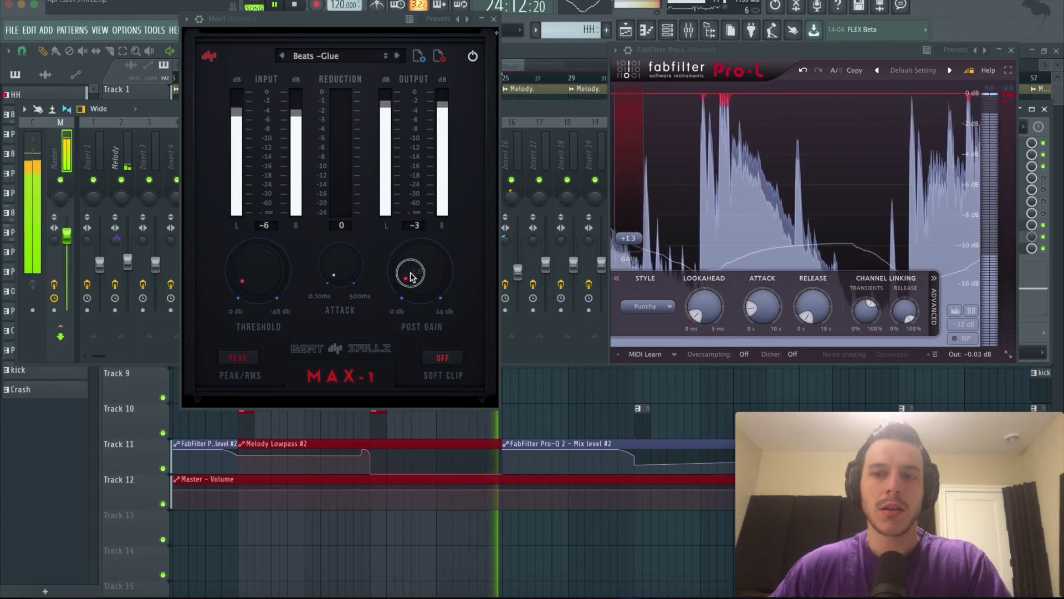
{"action": "mouse_move", "coordinate": [625, 236]}
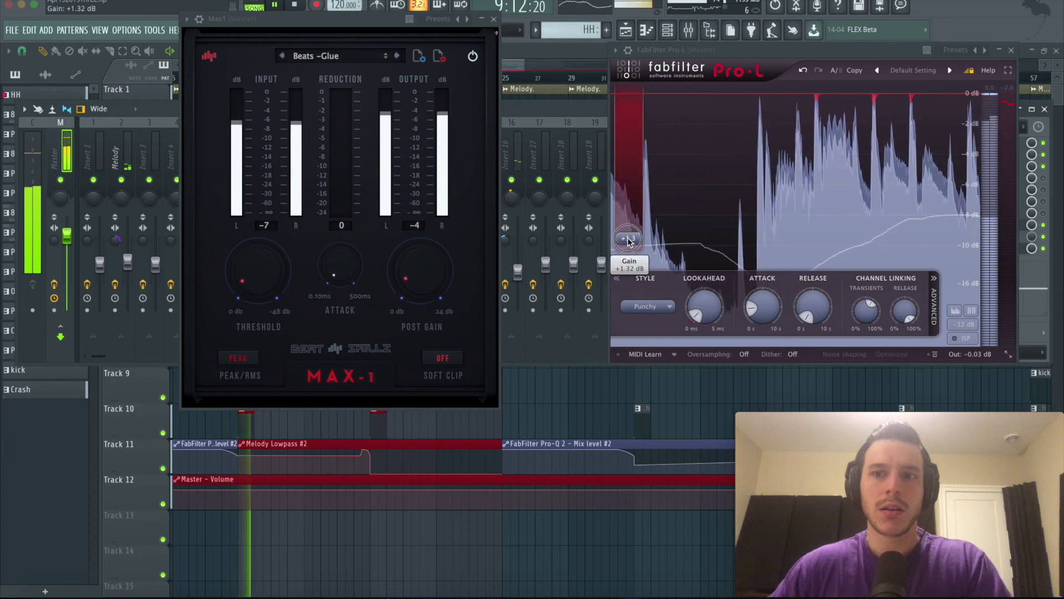
{"action": "mouse_move", "coordinate": [404, 285]}
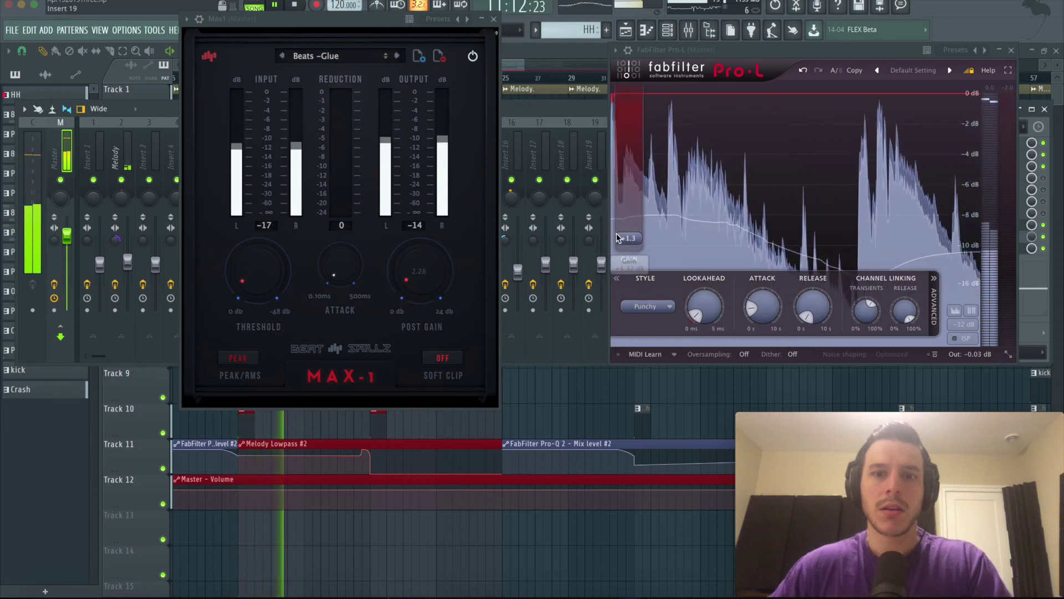
{"action": "scroll", "coordinate": [623, 235], "scroll_direction": "up", "scroll_amount": 2}
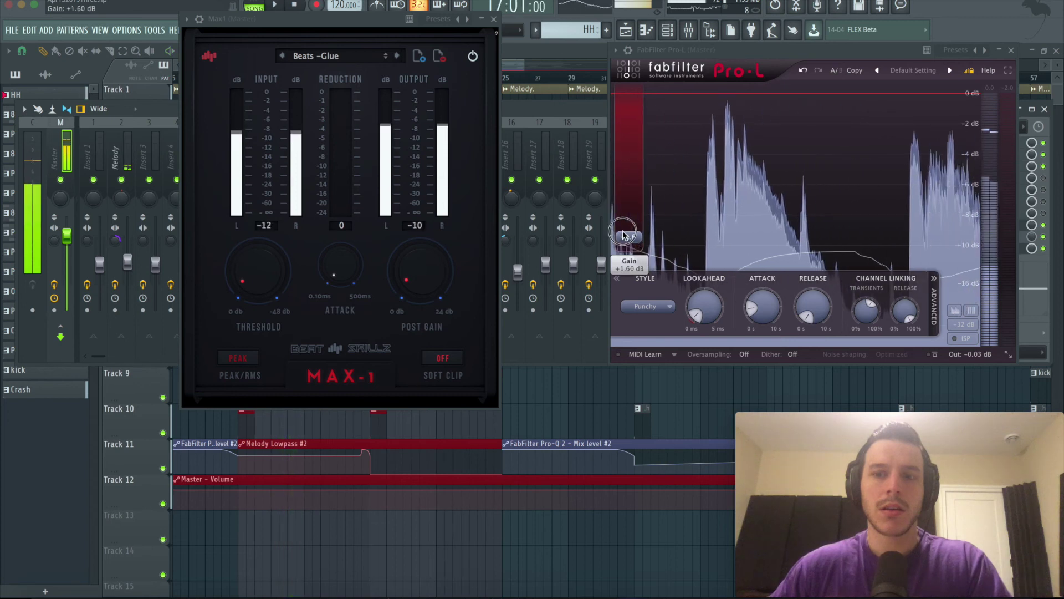
{"action": "key", "text": "space"}
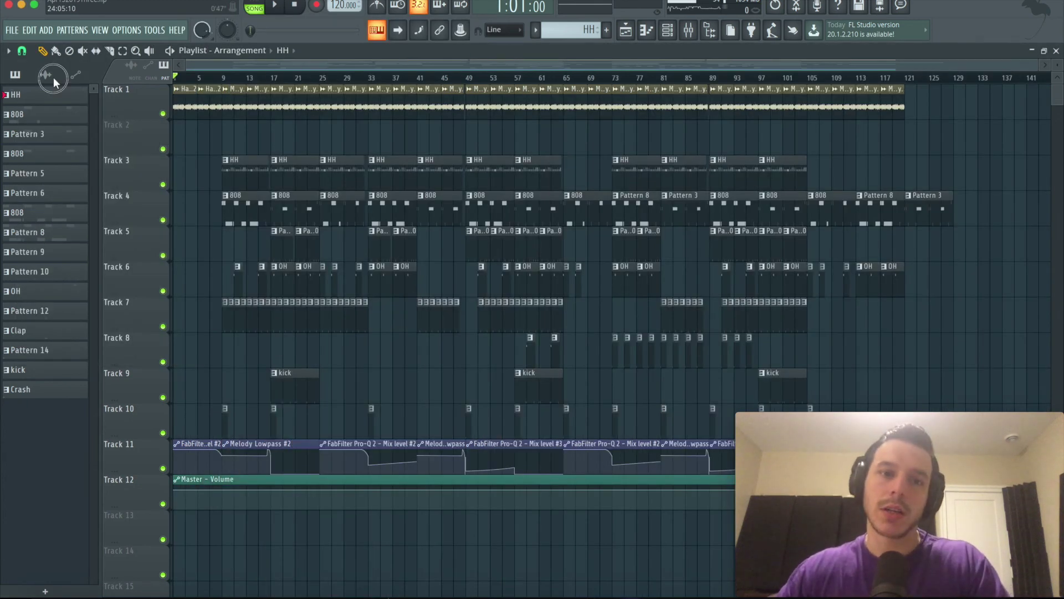
Resume playback from around bar 9 and bring the mixer back over the arrangement.
{"action": "key", "text": "space"}
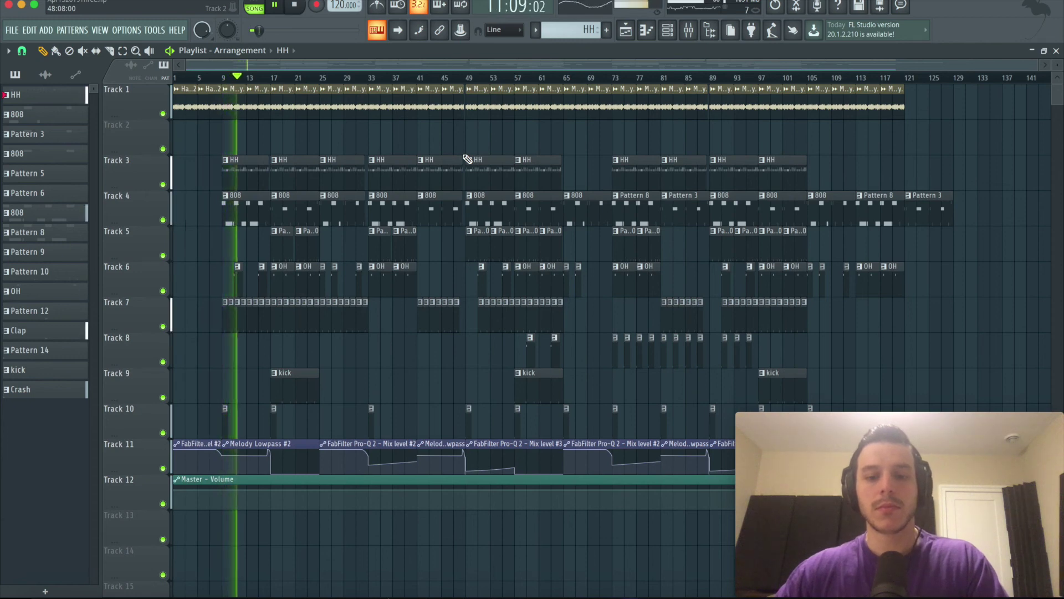
{"action": "key", "text": "F9"}
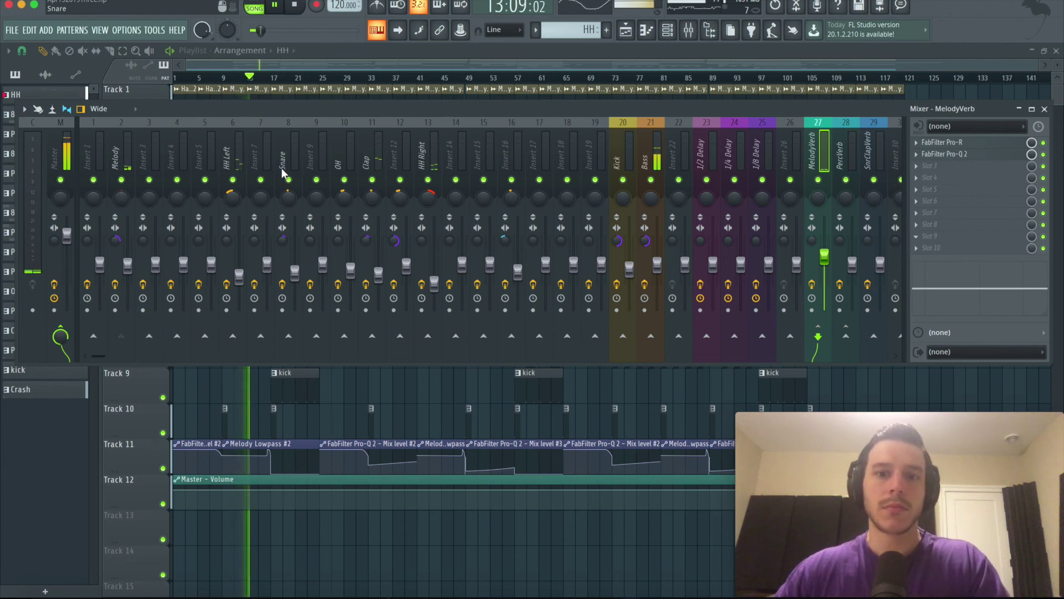
{"action": "left_click", "coordinate": [656, 267]}
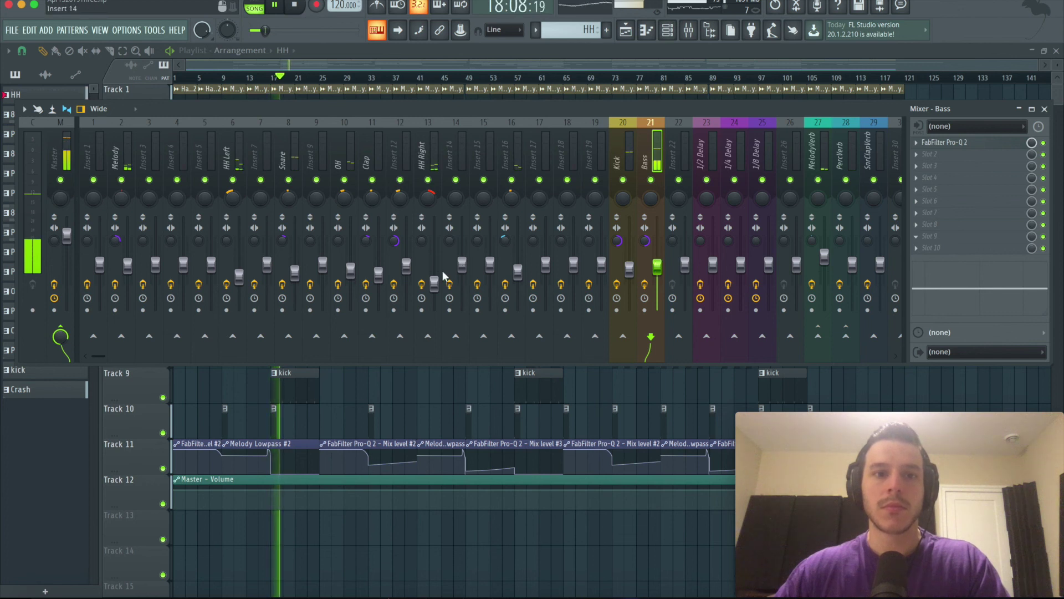
{"action": "left_click", "coordinate": [295, 272]}
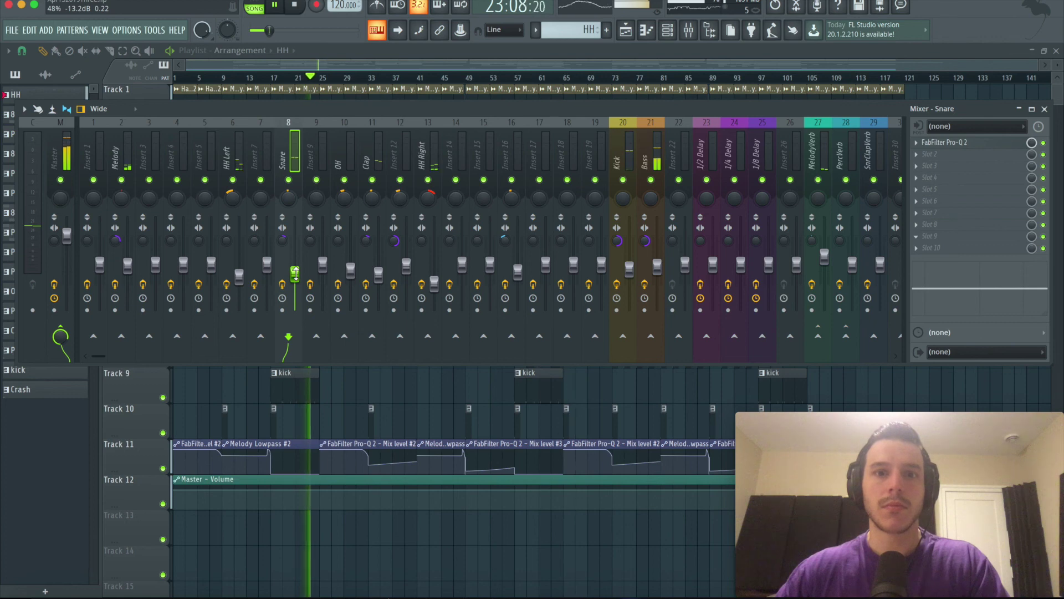
{"action": "left_click", "coordinate": [434, 284]}
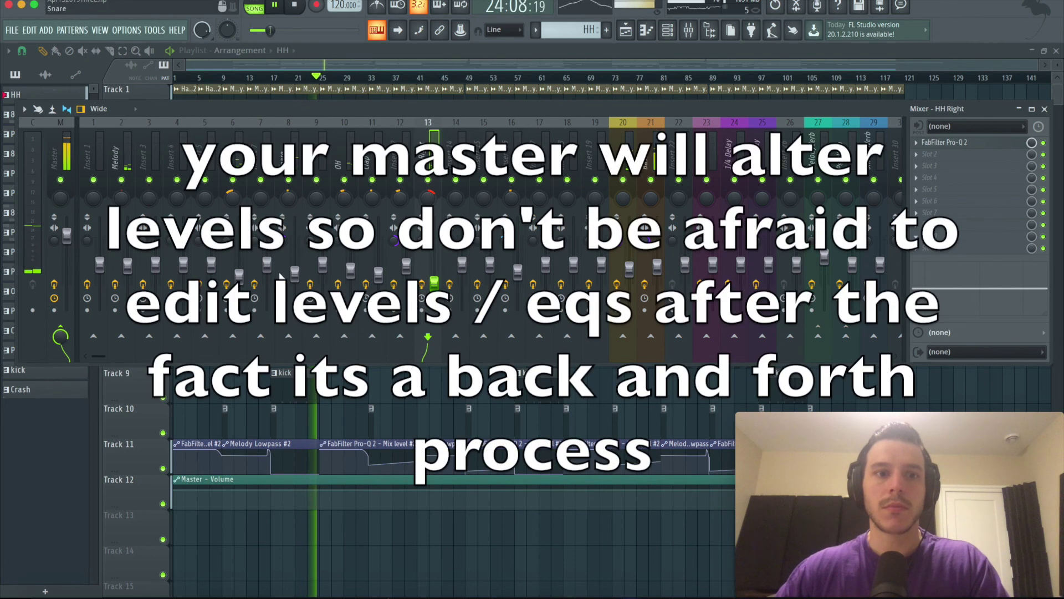
{"action": "left_click", "coordinate": [240, 276]}
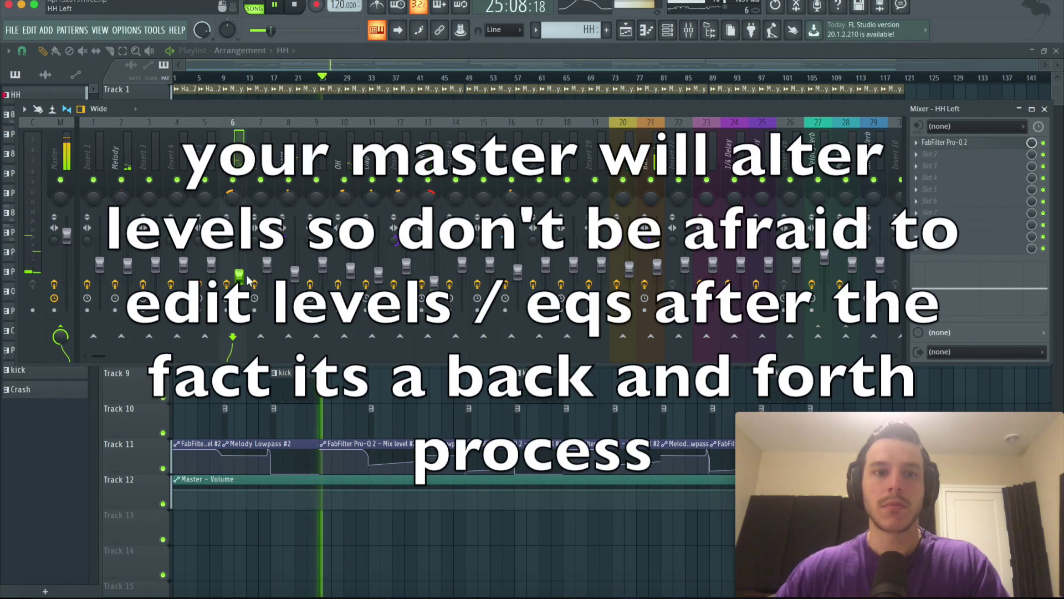